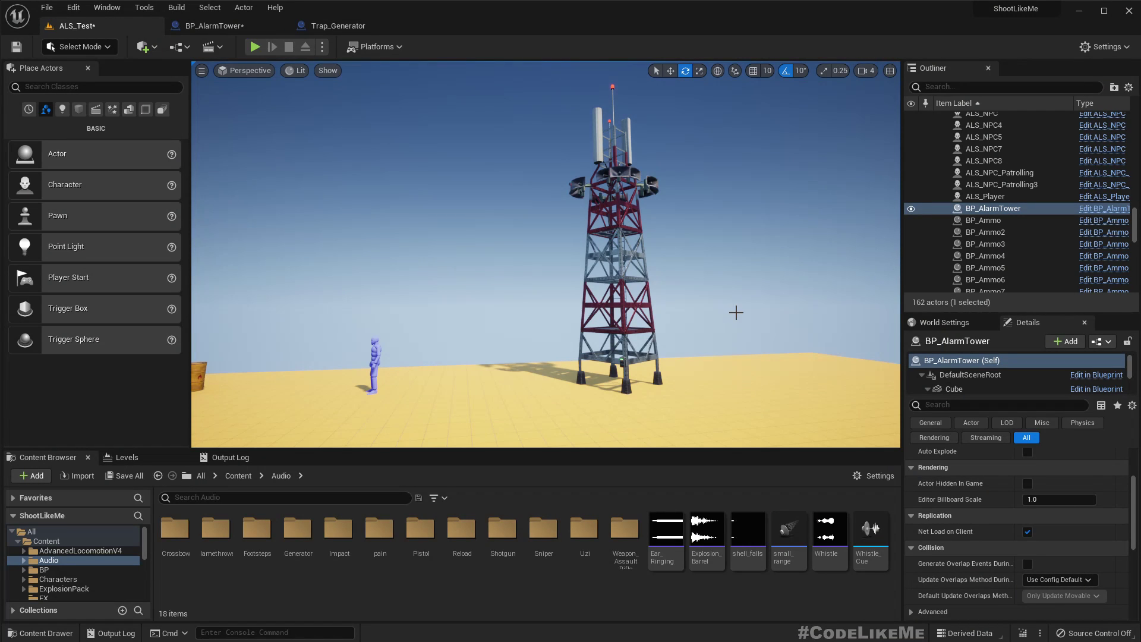
Step: Play-test the level, shooting the generator box at the alarm tower's base, and end the play session
mouse_move(736, 312)
right_down()
mouse_move(767, 302)
mouse_move(764, 315)
mouse_move(739, 316)
right_up()
key(w)
key(a)
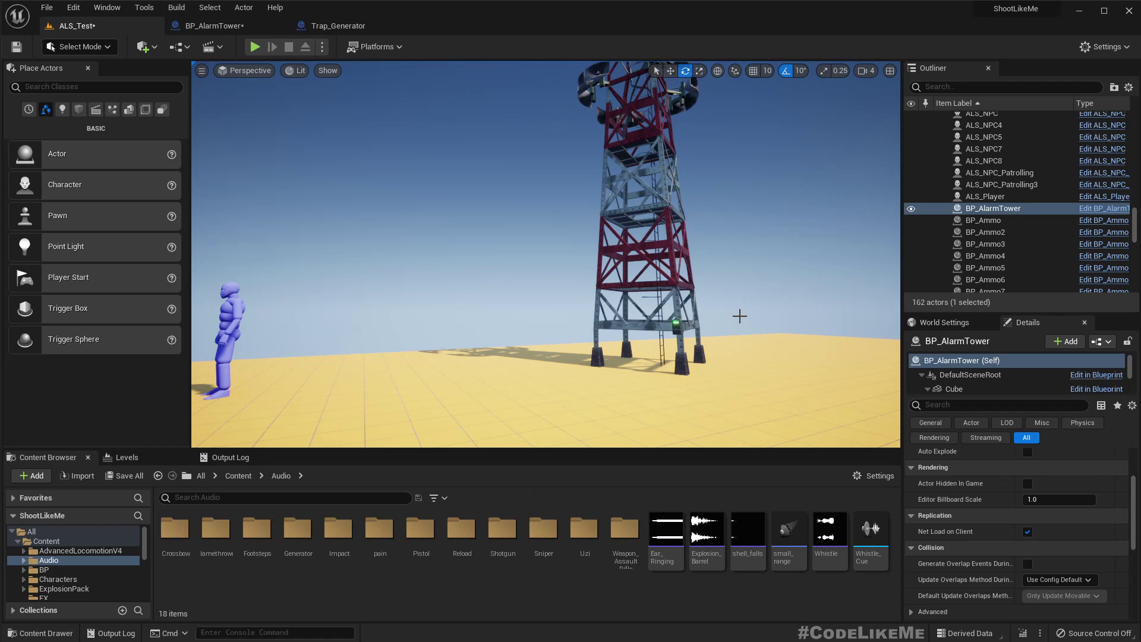
key(alt+p)
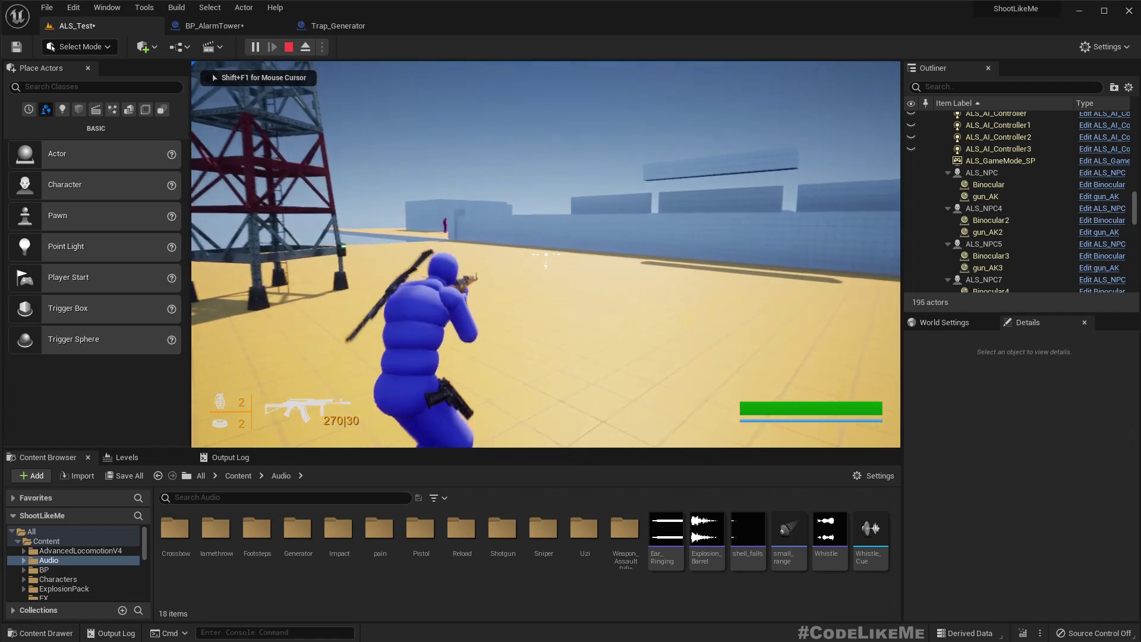
key(w)
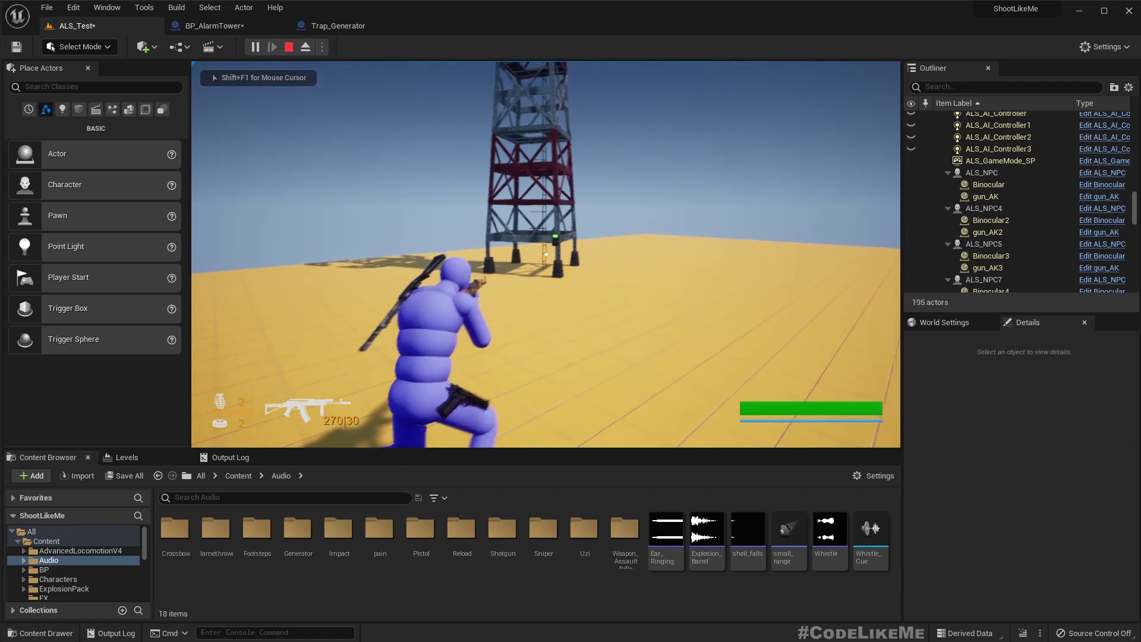
click(545, 255)
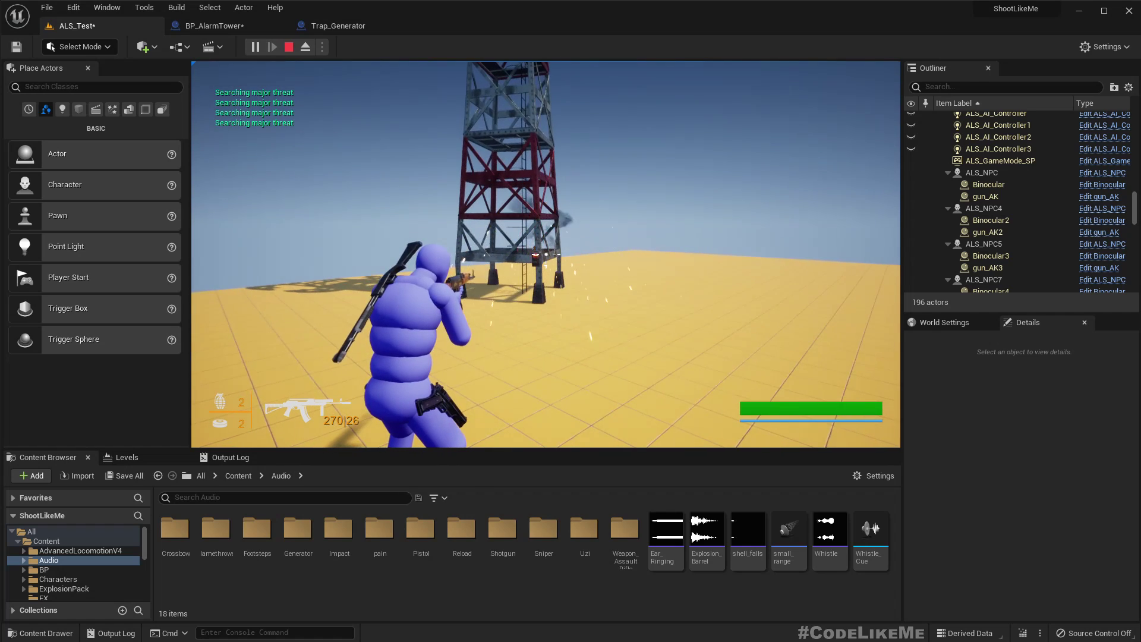
key(w)
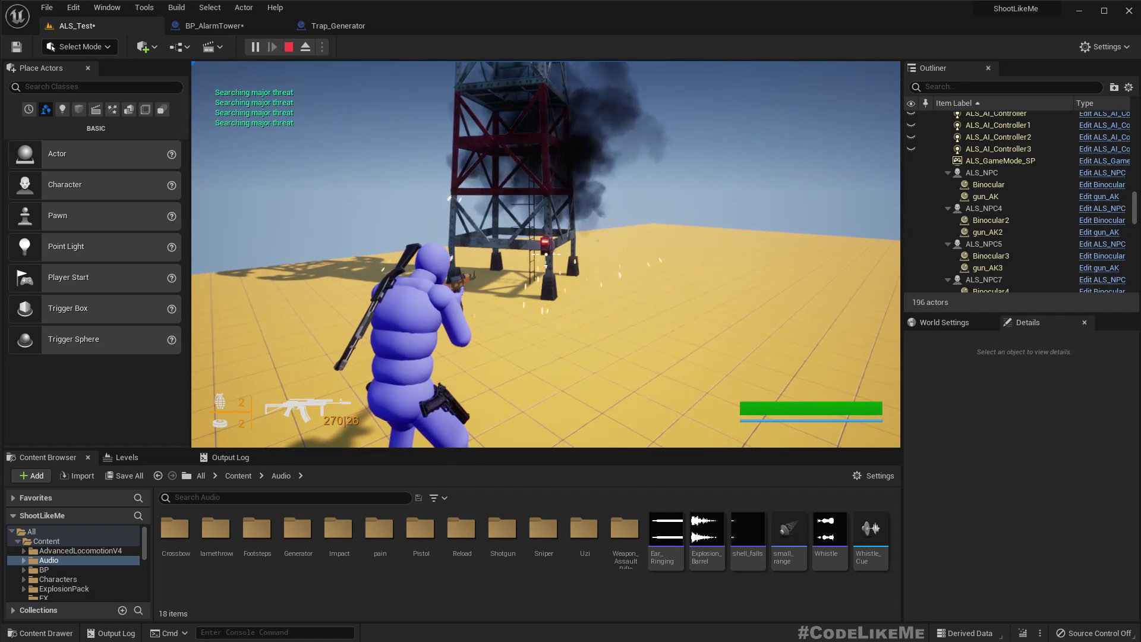
click(546, 254)
key(w)
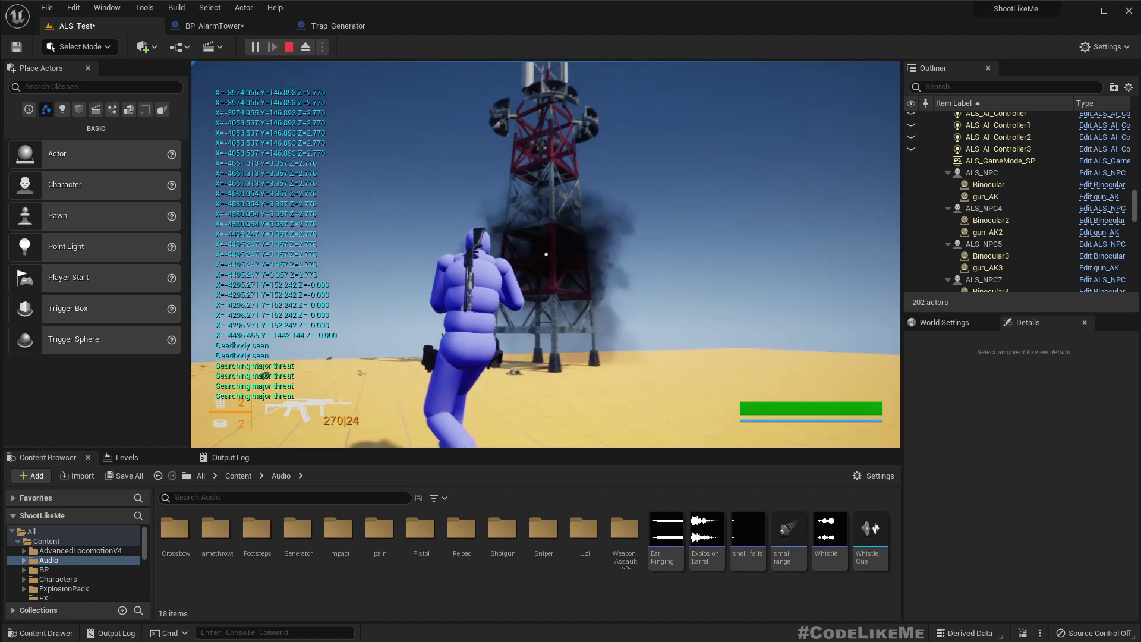
key(w)
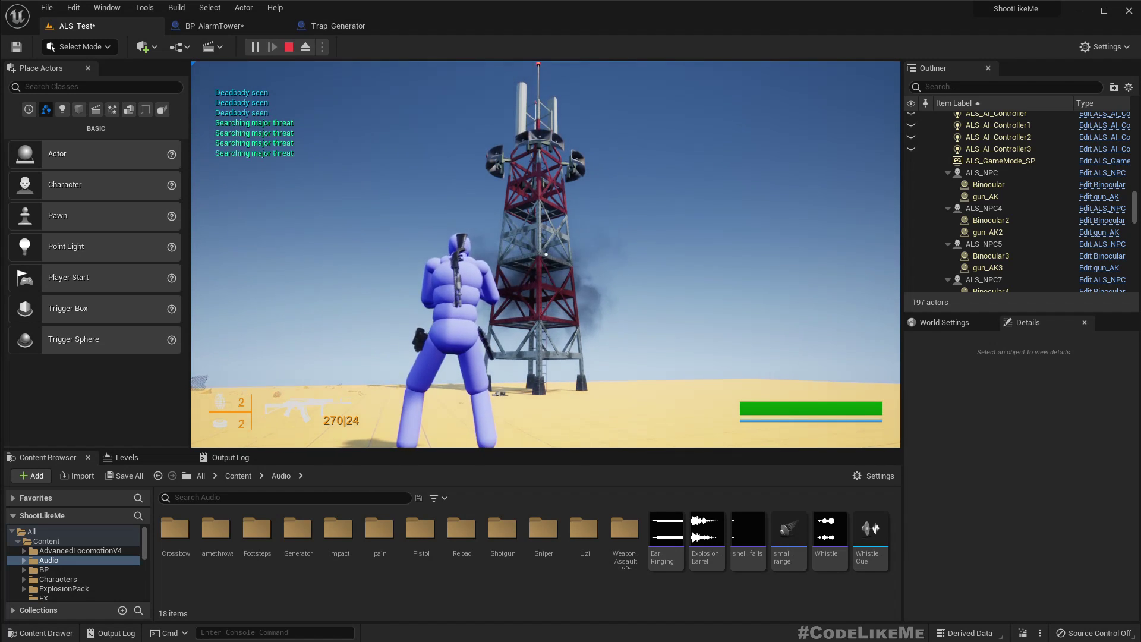
key(w)
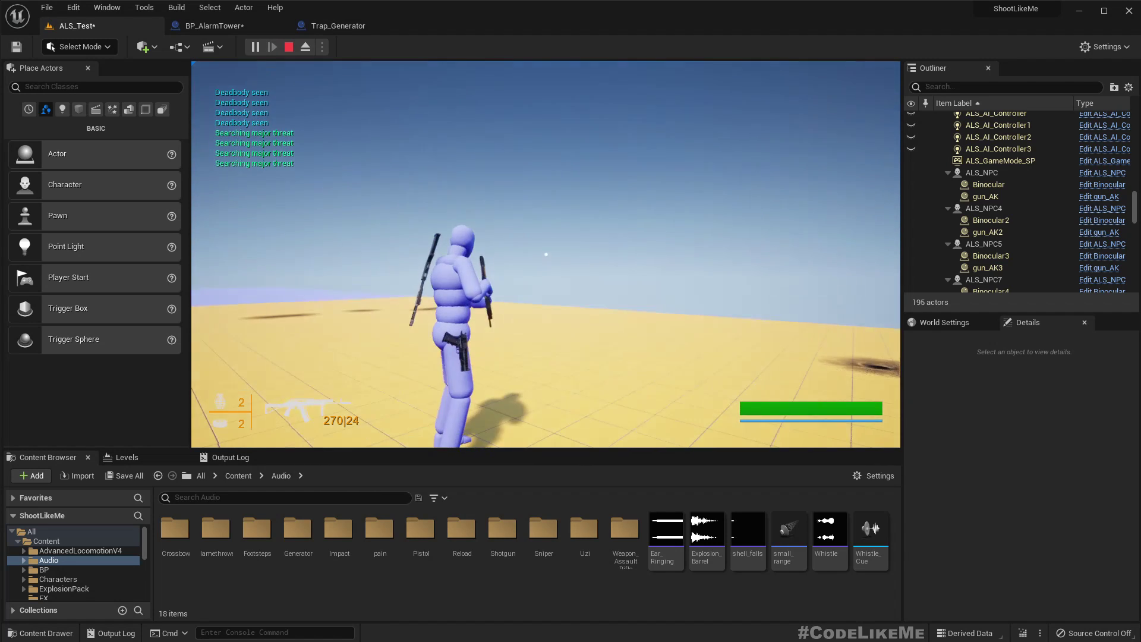
key(Escape)
Step: Move the alarm tower along its Y axis, farther away from the player character
right_drag(546, 254, 586, 262)
key(s)
key(w)
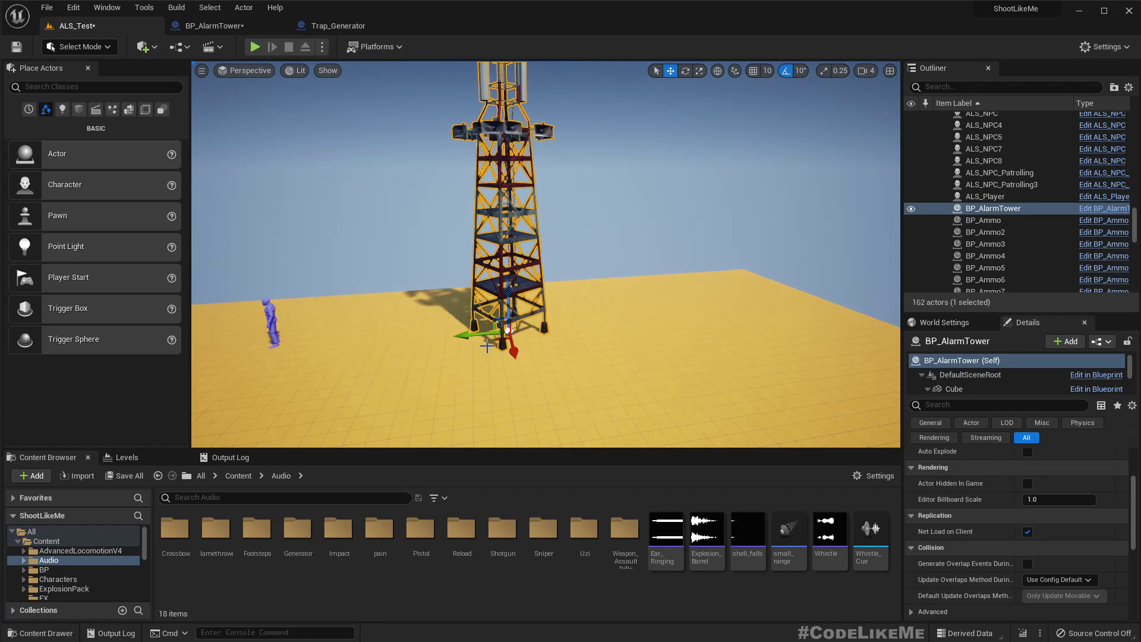
drag(494, 337, 626, 337)
key(a)
Step: Examine the alarm tower without editor overlays, from its base up to the red beacons at the top
right_drag(522, 364, 594, 315)
key(g)
key(g)
right_drag(517, 364, 562, 365)
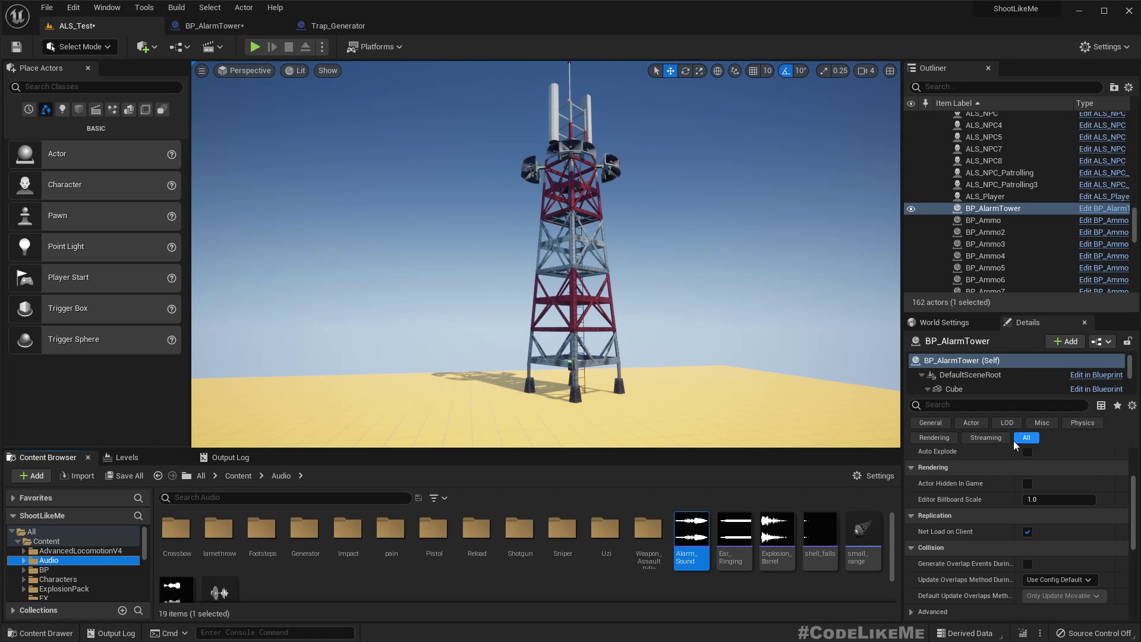
mouse_move(566, 313)
right_down()
mouse_move(572, 300)
mouse_move(565, 342)
mouse_move(565, 313)
right_up()
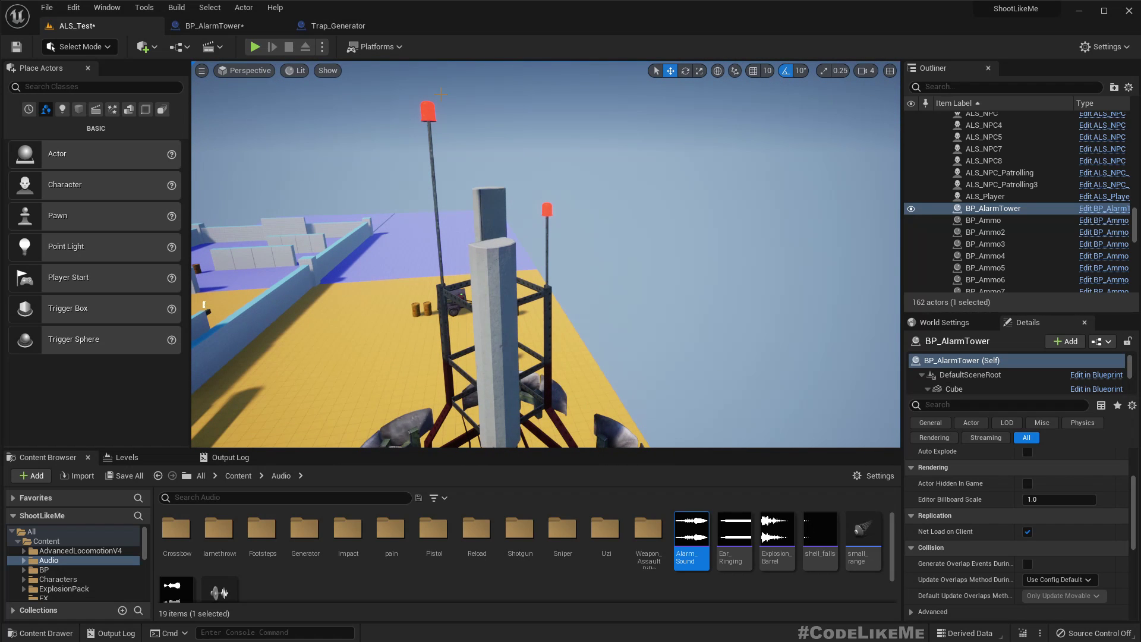
right_drag(576, 66, 576, 65)
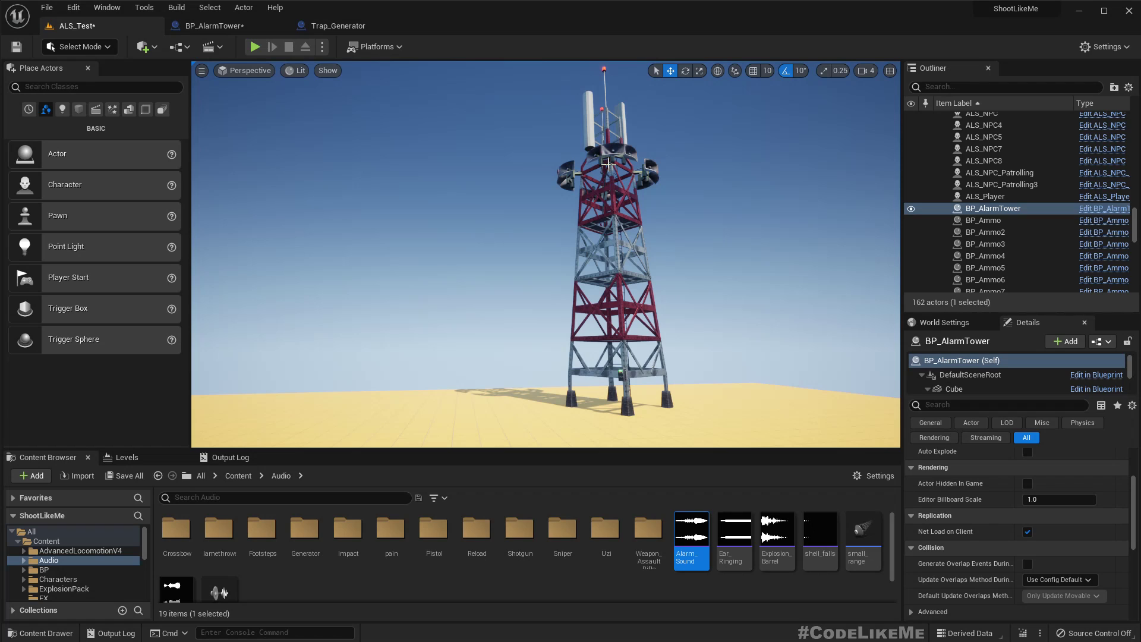
Step: Preview the Alarm_Sound asset in the Audio folder and stop the playback
click(680, 606)
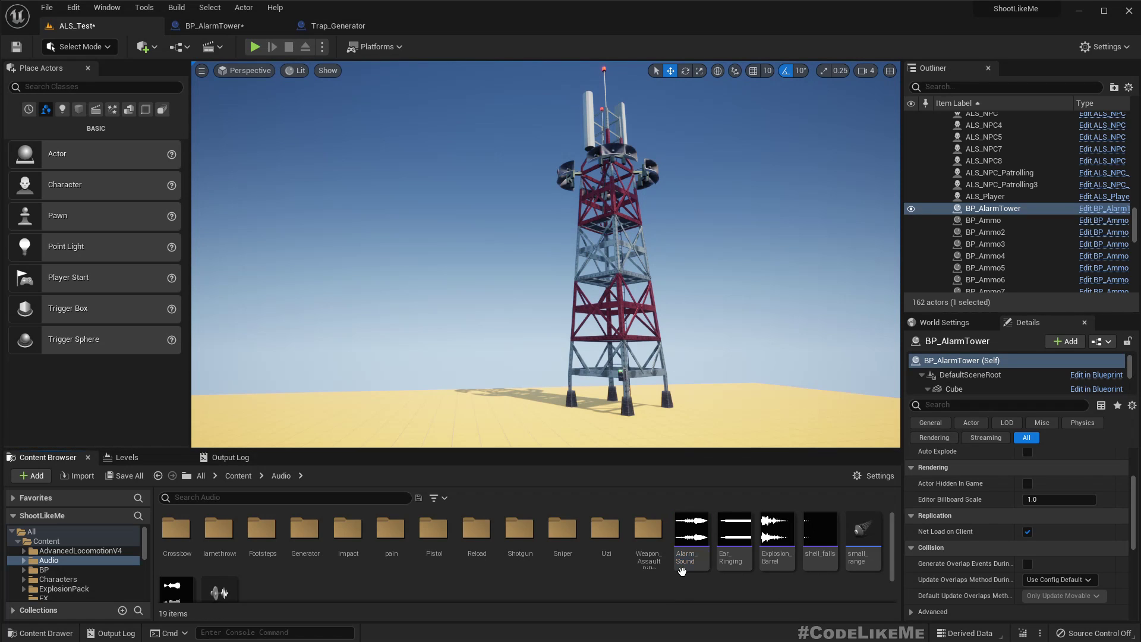
click(688, 528)
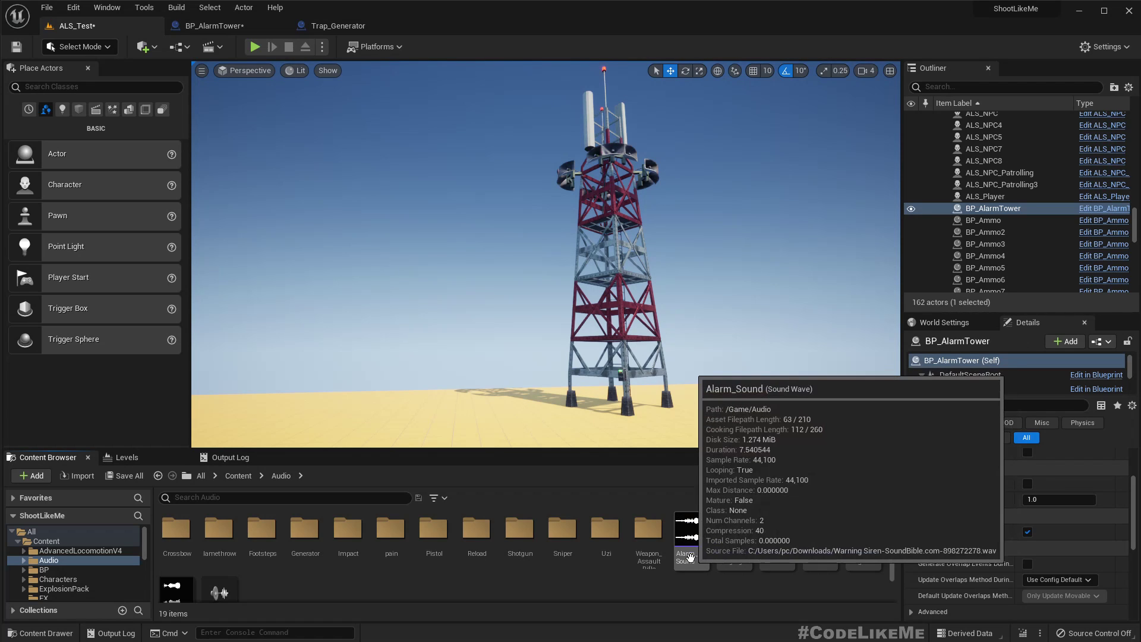
click(691, 535)
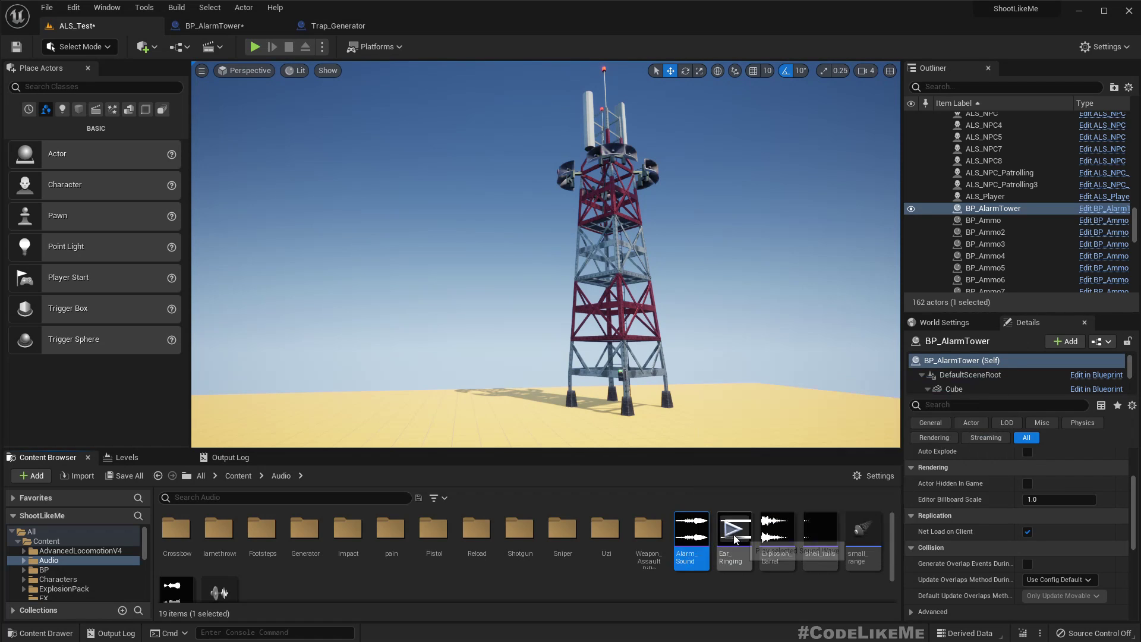
Step: Open the Alarm_Sound asset, set its attenuation settings to Loud_gunshot, and close it
double_click(686, 547)
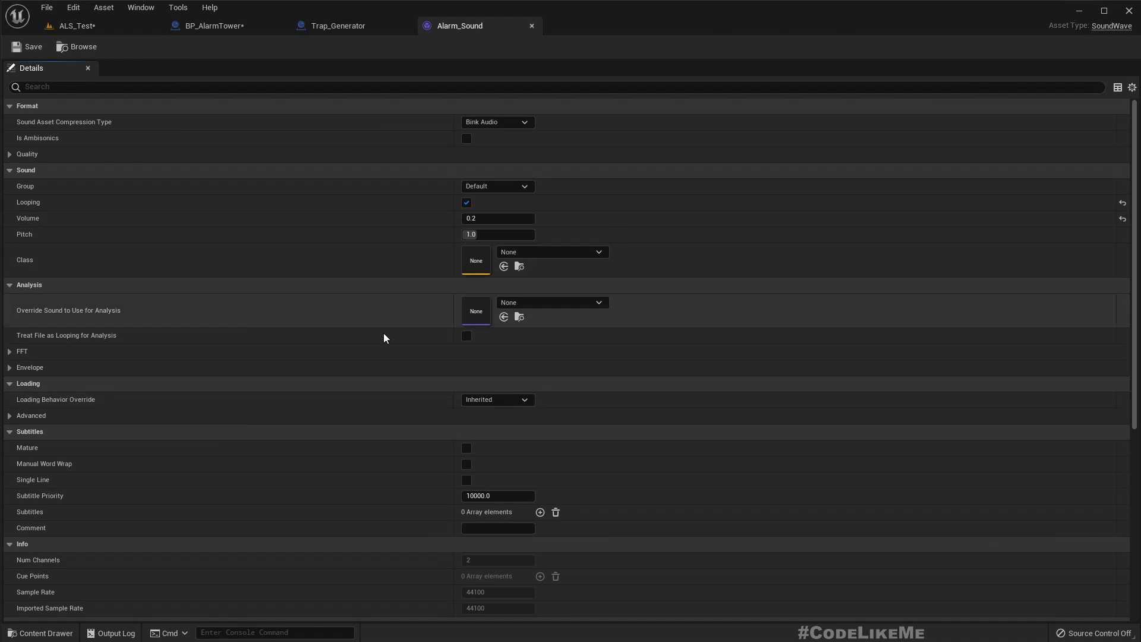
scroll(385, 379, down, 2)
scroll(375, 377, down, 5)
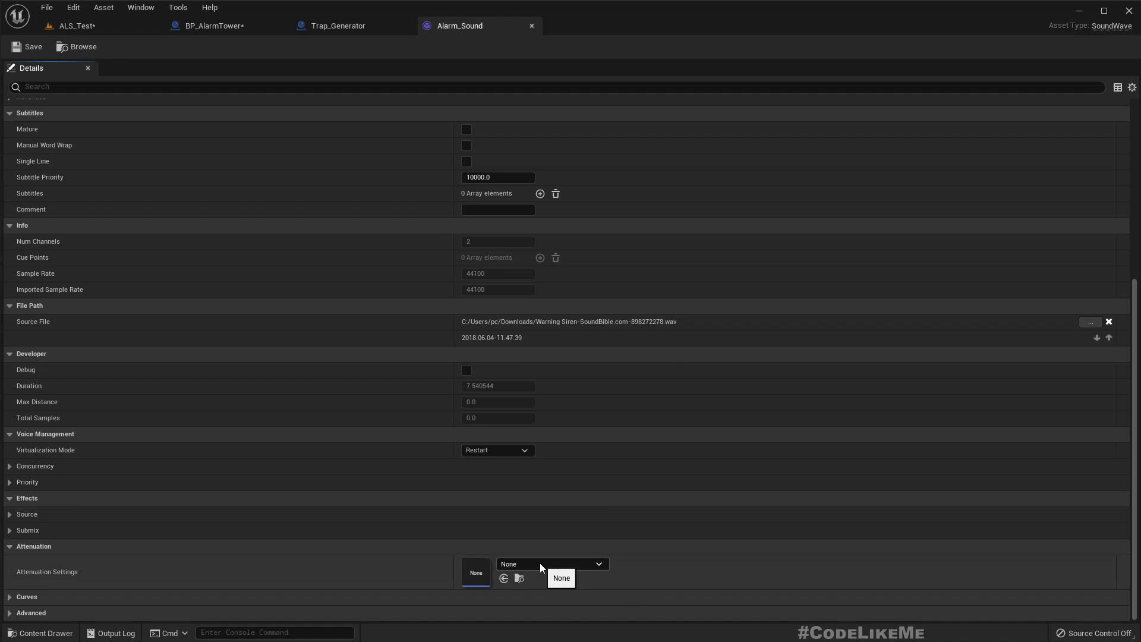
click(541, 565)
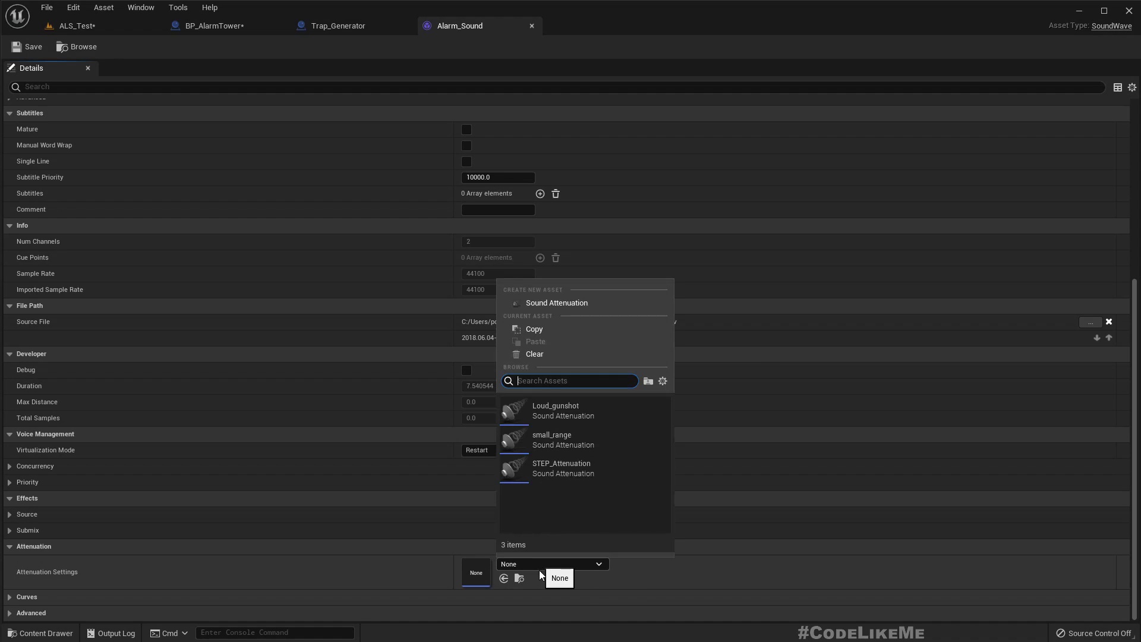
click(555, 410)
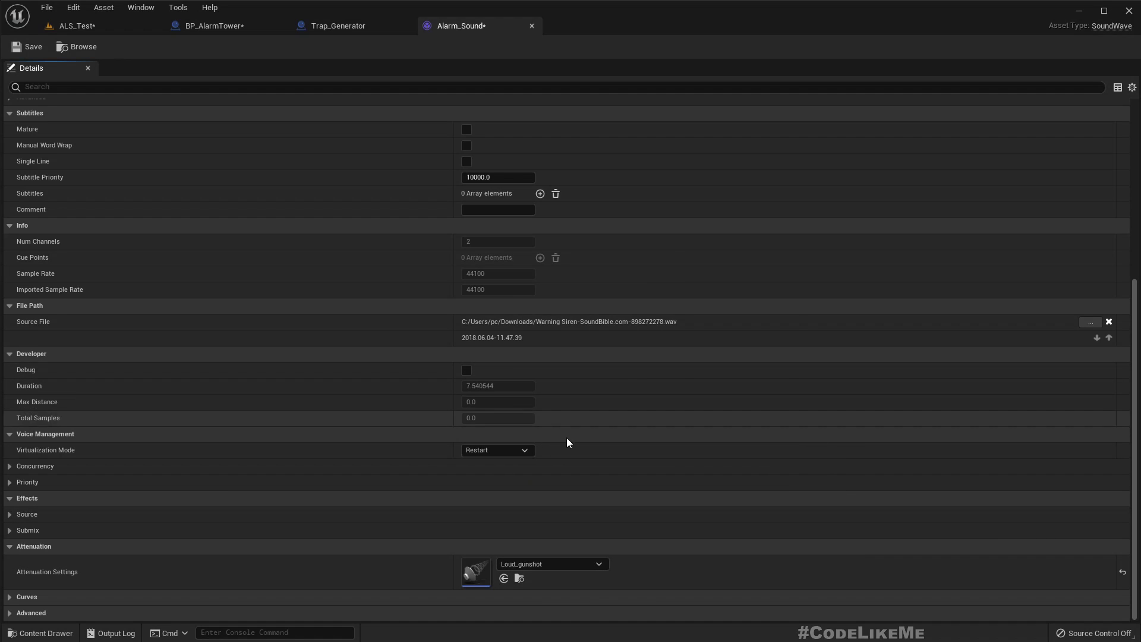
click(533, 26)
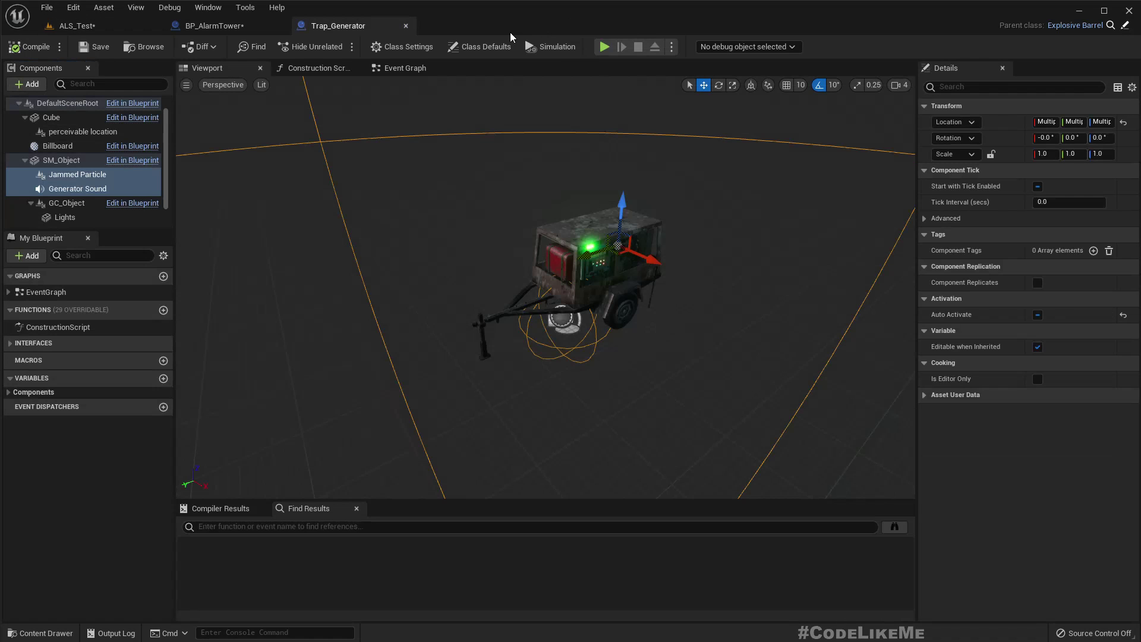
Step: Add the Alarm_Sound asset from the Audio folder as an audio component of the BP_AlarmTower blueprint
click(208, 27)
right_drag(455, 294, 432, 272)
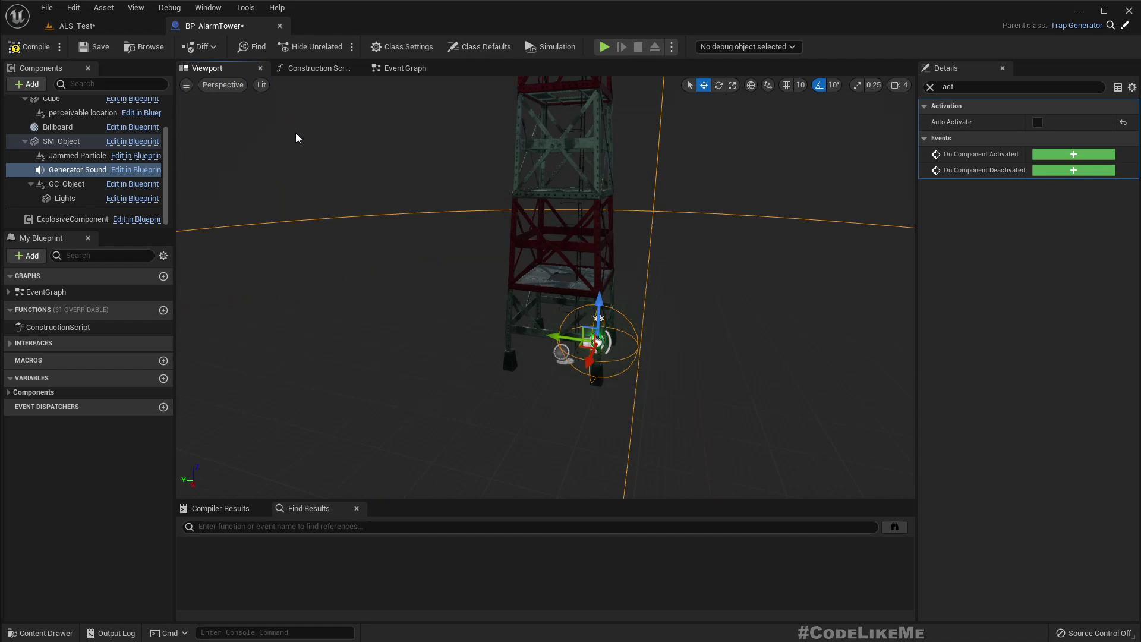
scroll(106, 167, up, 2)
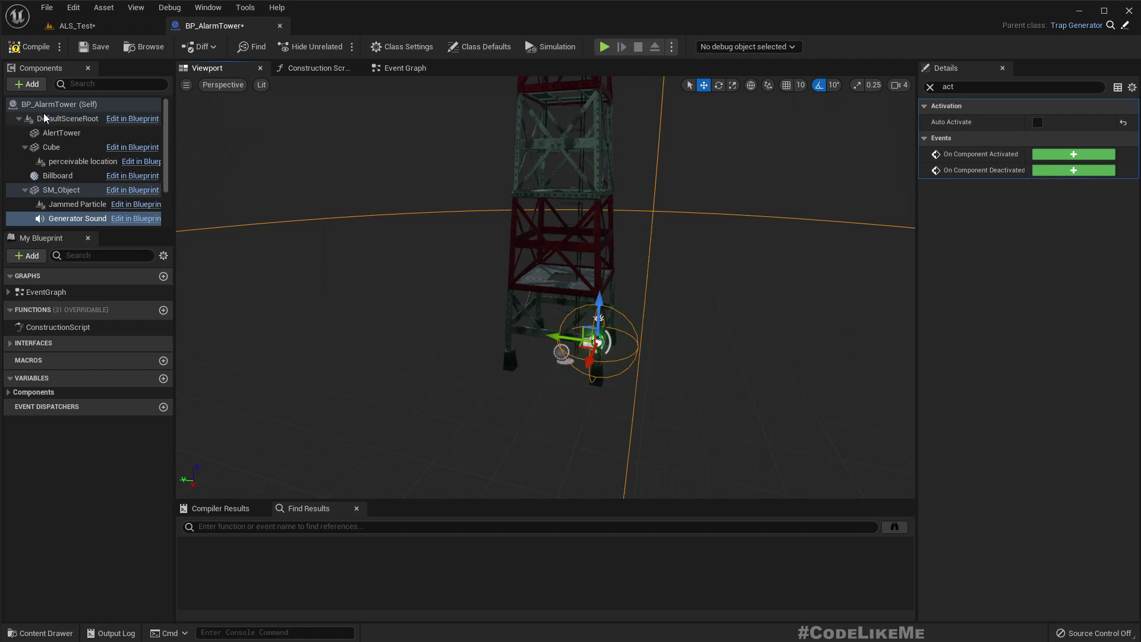
click(74, 26)
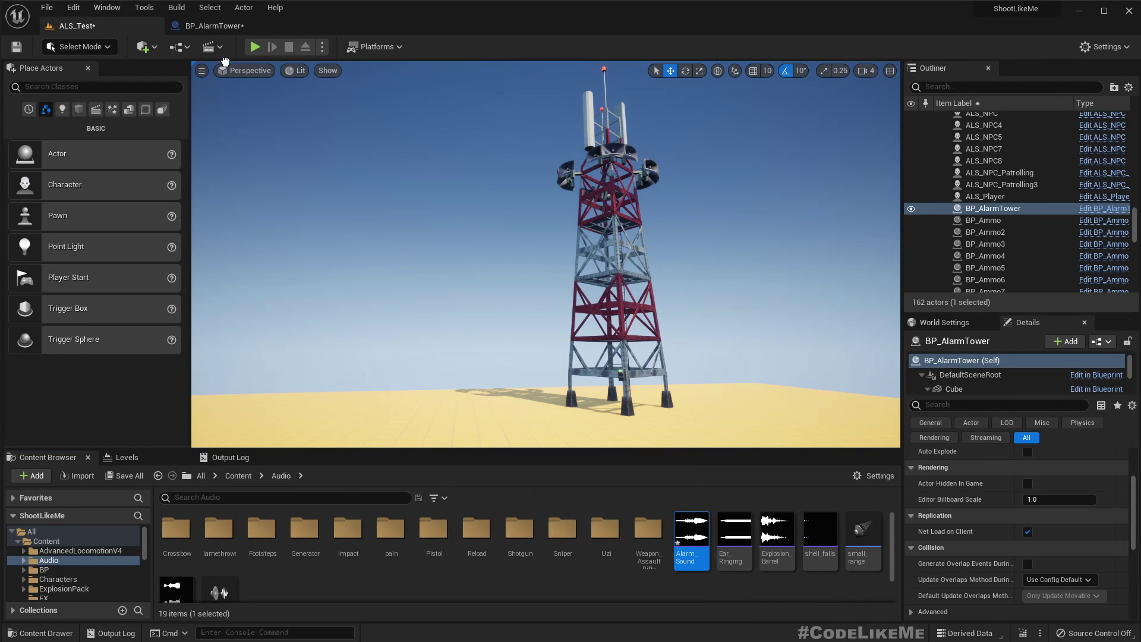
drag(212, 47, 52, 125)
Step: Raise the Generator Sound component from the tower's base to the ring of speakers near the top
right_drag(572, 354, 572, 286)
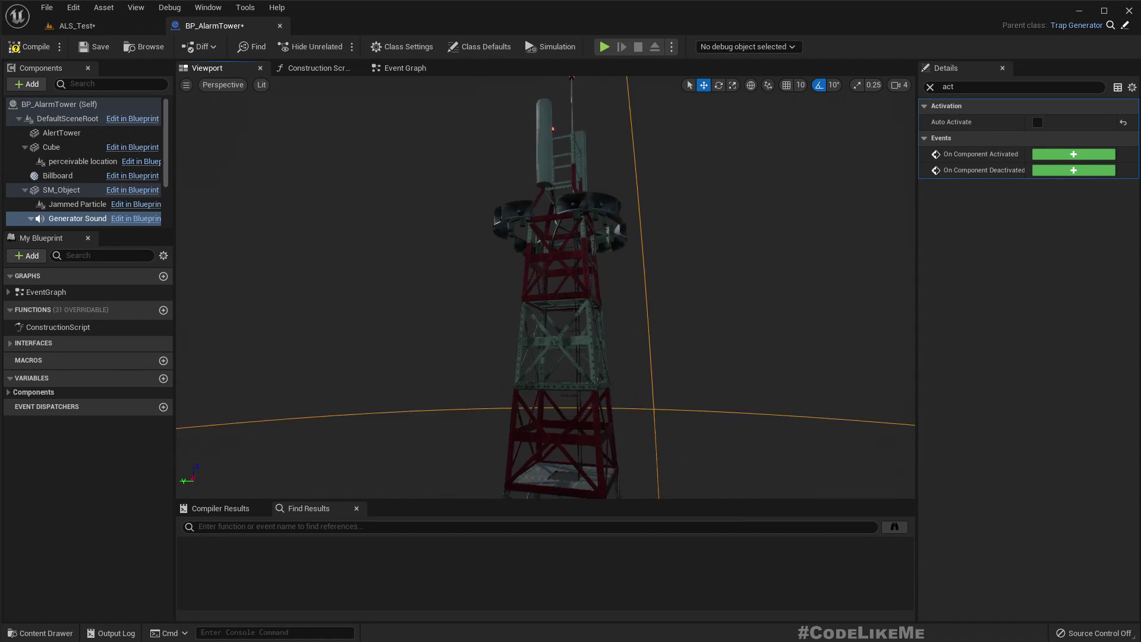
scroll(572, 354, down, 5)
right_drag(572, 355, 572, 341)
scroll(571, 354, down, 2)
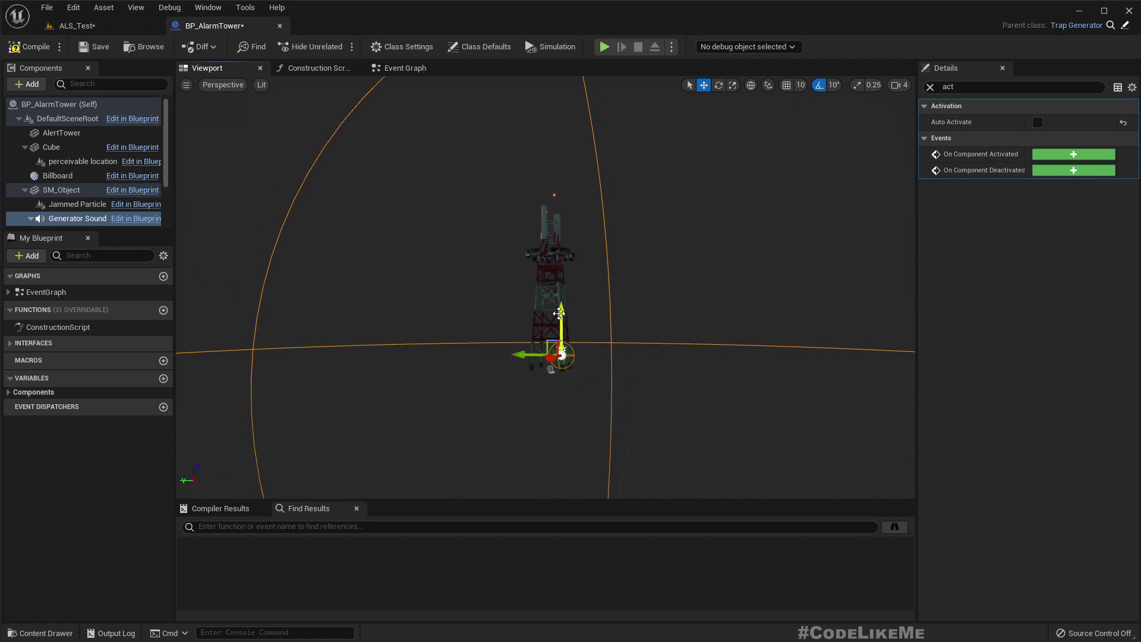
drag(561, 318, 536, 187)
right_drag(536, 187, 572, 276)
key(e)
key(w)
drag(529, 307, 528, 347)
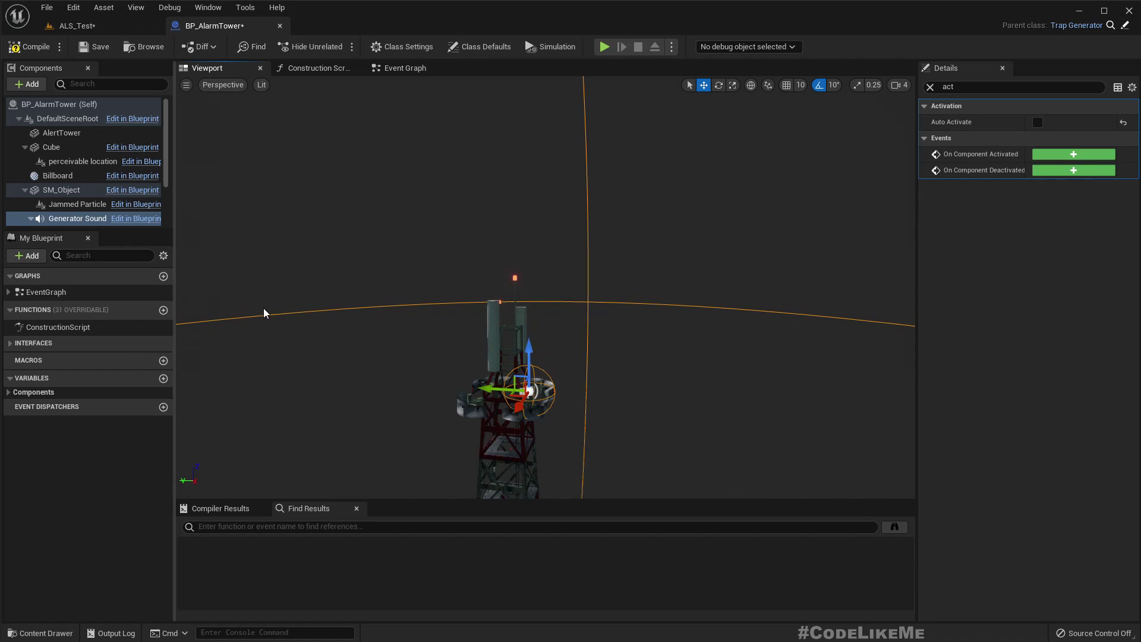
key(s)
right_drag(273, 313, 265, 382)
key(w)
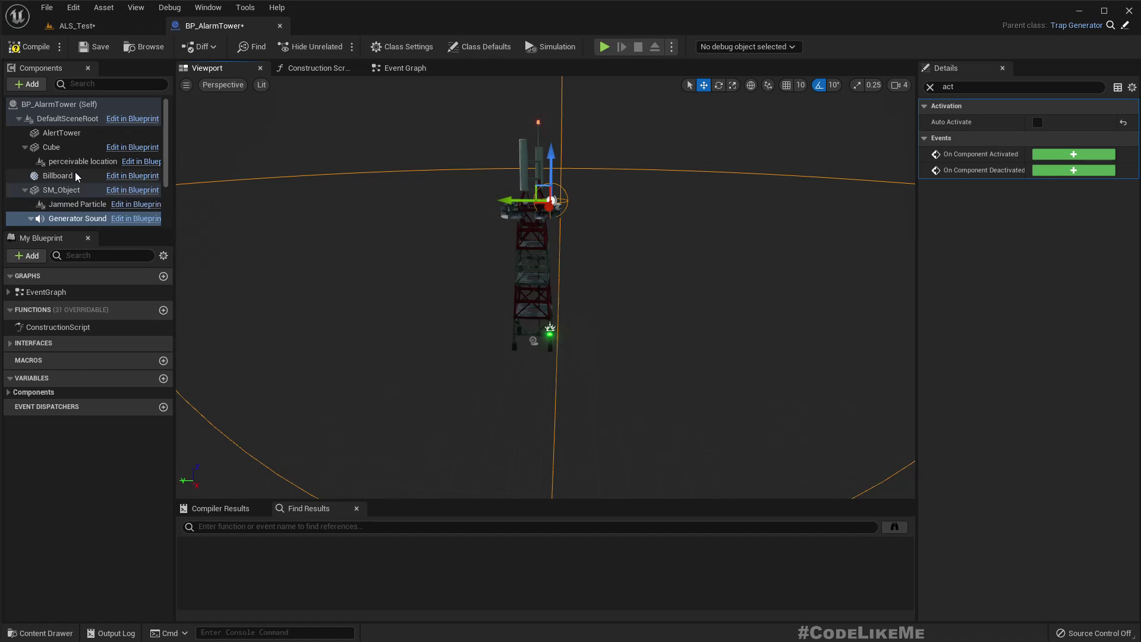
Step: Reparent the Alarm_Sound component from Generator Sound to DefaultSceneRoot
scroll(75, 173, down, 2)
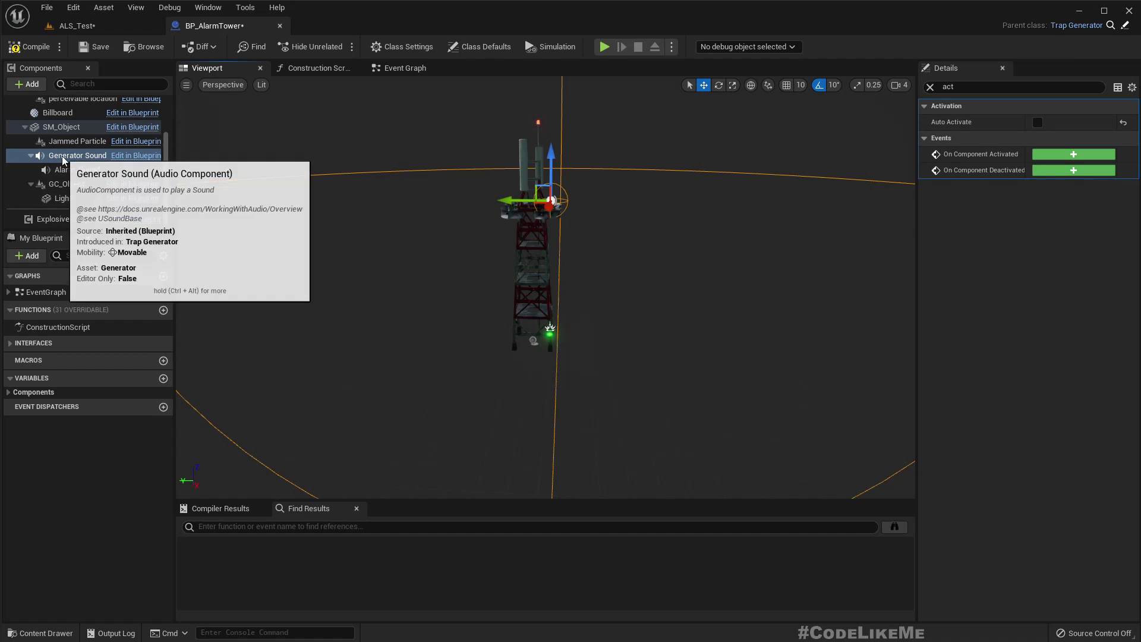
scroll(77, 166, up, 2)
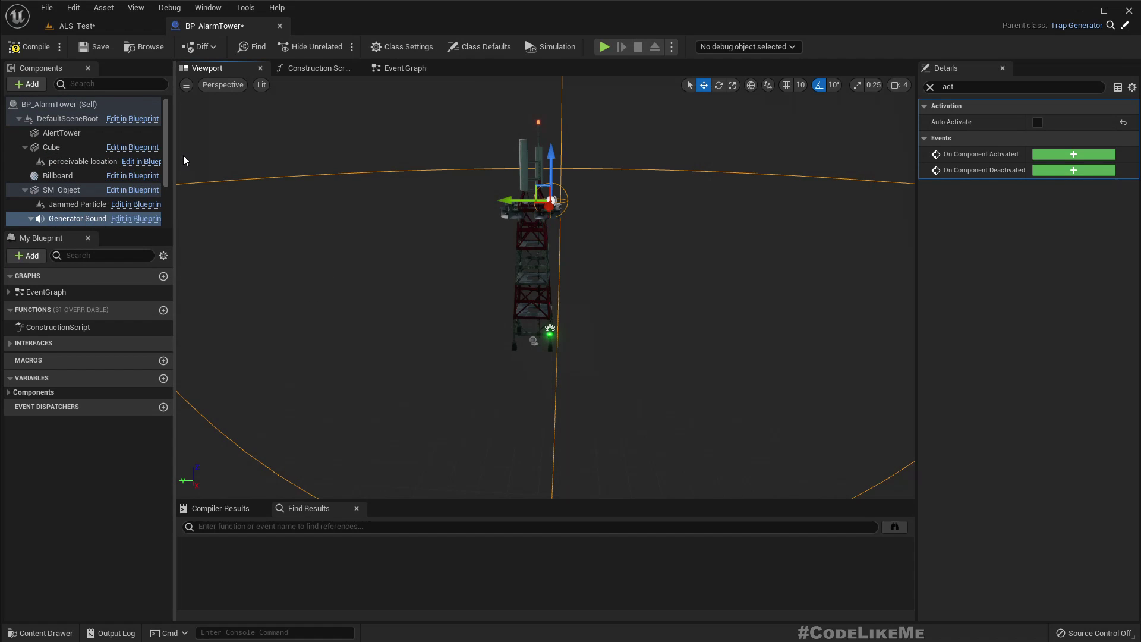
scroll(113, 162, down, 2)
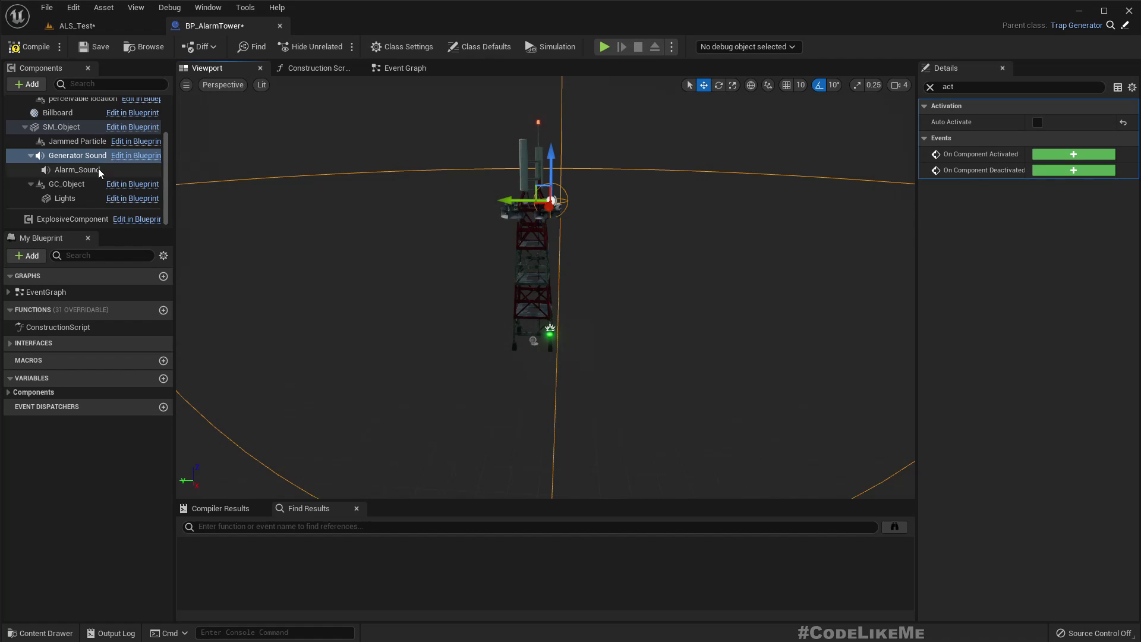
click(89, 169)
mouse_move(86, 170)
mouse_down()
mouse_move(78, 161)
mouse_move(91, 168)
mouse_up()
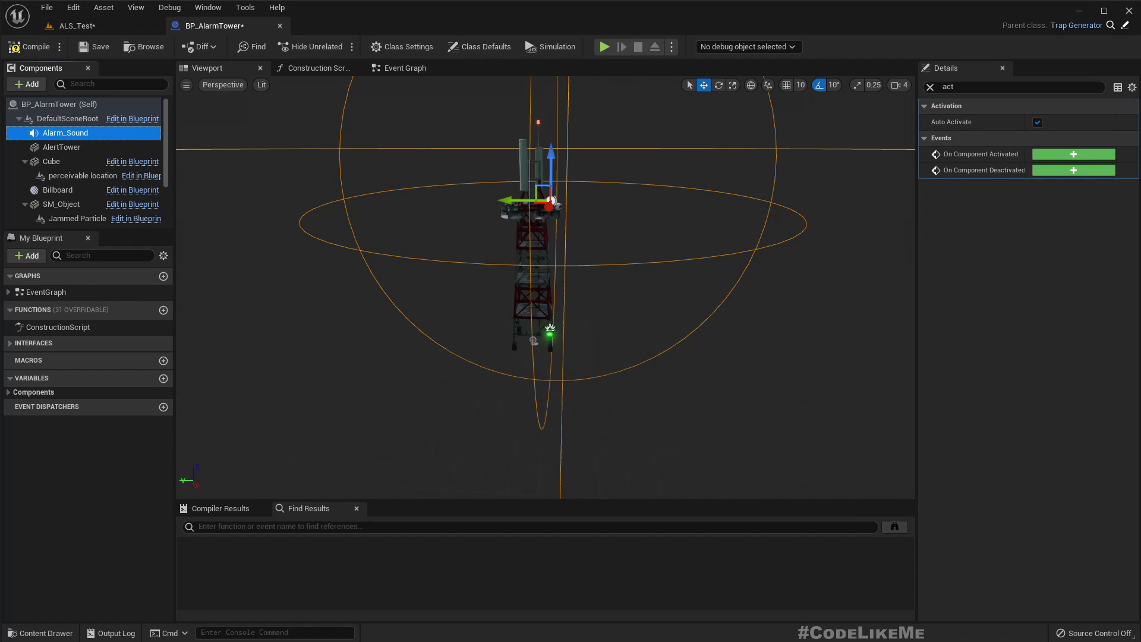
Step: Turn off Auto Activate for the Alarm_Sound component and compile the blueprint
click(930, 87)
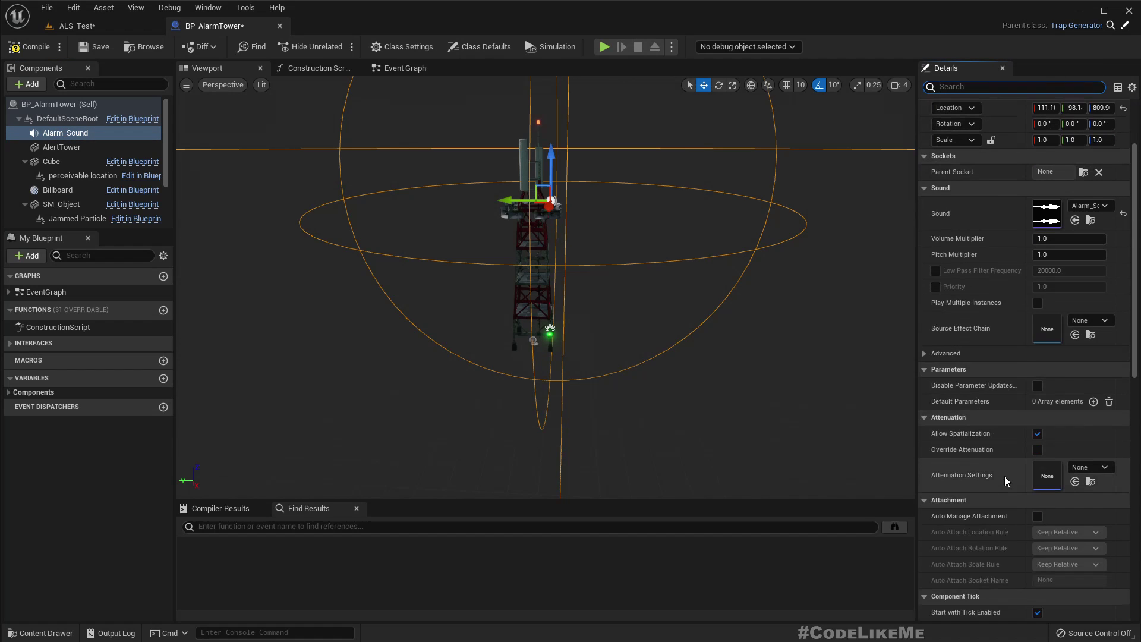
scroll(1006, 474, down, 10)
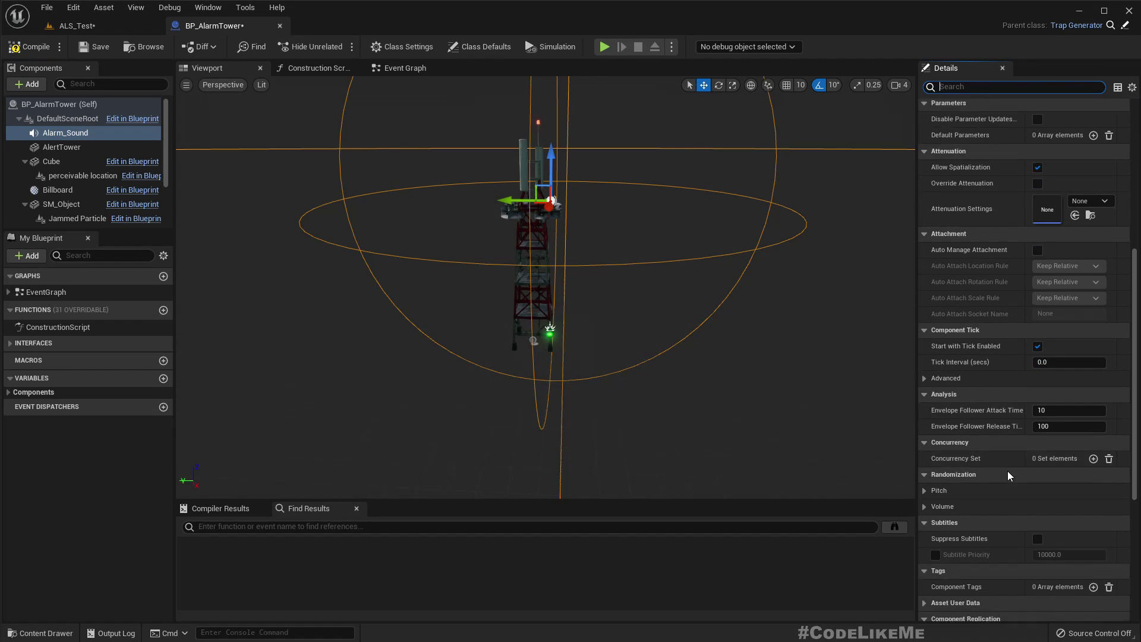
scroll(1011, 469, down, 3)
click(1038, 476)
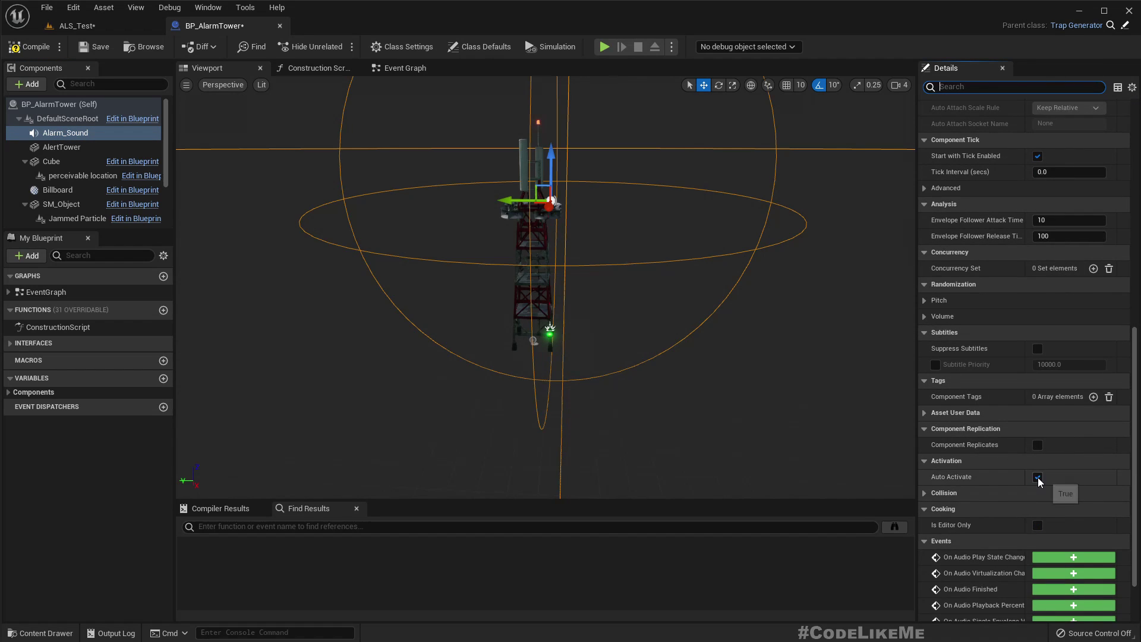
click(29, 47)
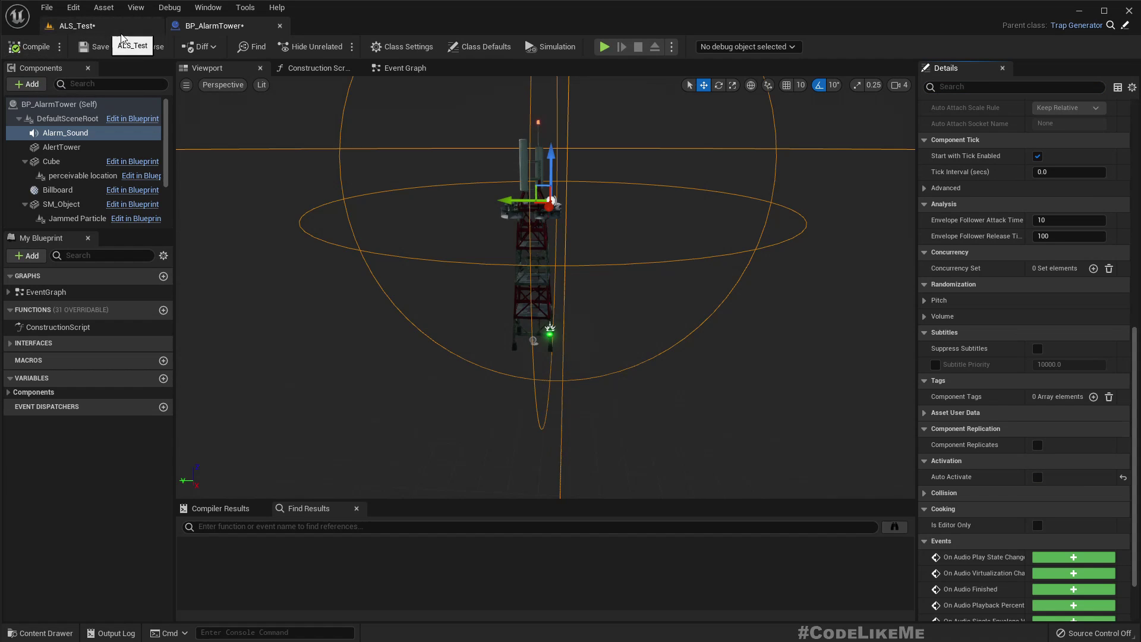
Step: Add a custom event named ToggleAlarm to the BP_AlarmTower event graph below Event Tick and compile the blueprint
click(386, 68)
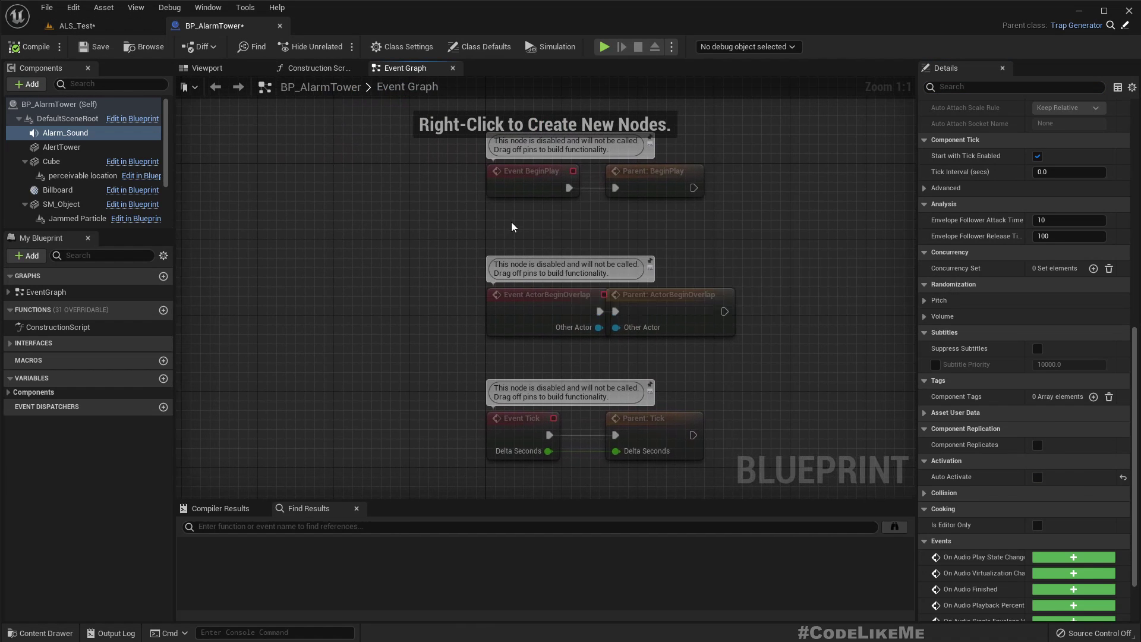
drag(571, 271, 697, 268)
right_drag(504, 331, 506, 166)
scroll(514, 166, down, 3)
scroll(434, 354, up, 2)
right_click(418, 356)
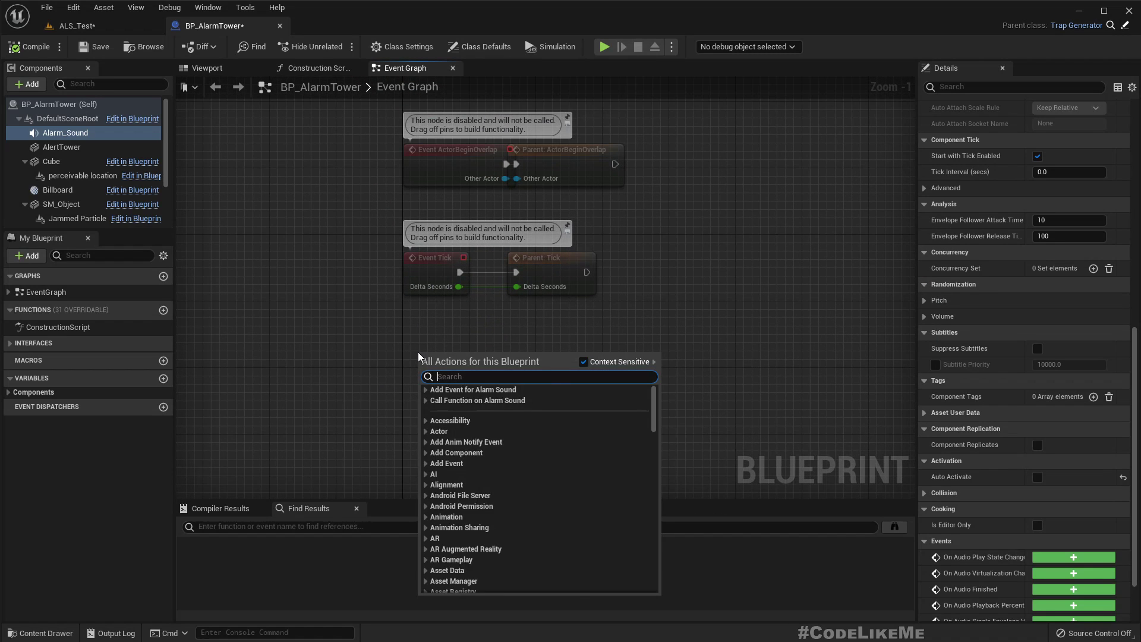
text(custo)
key(Return)
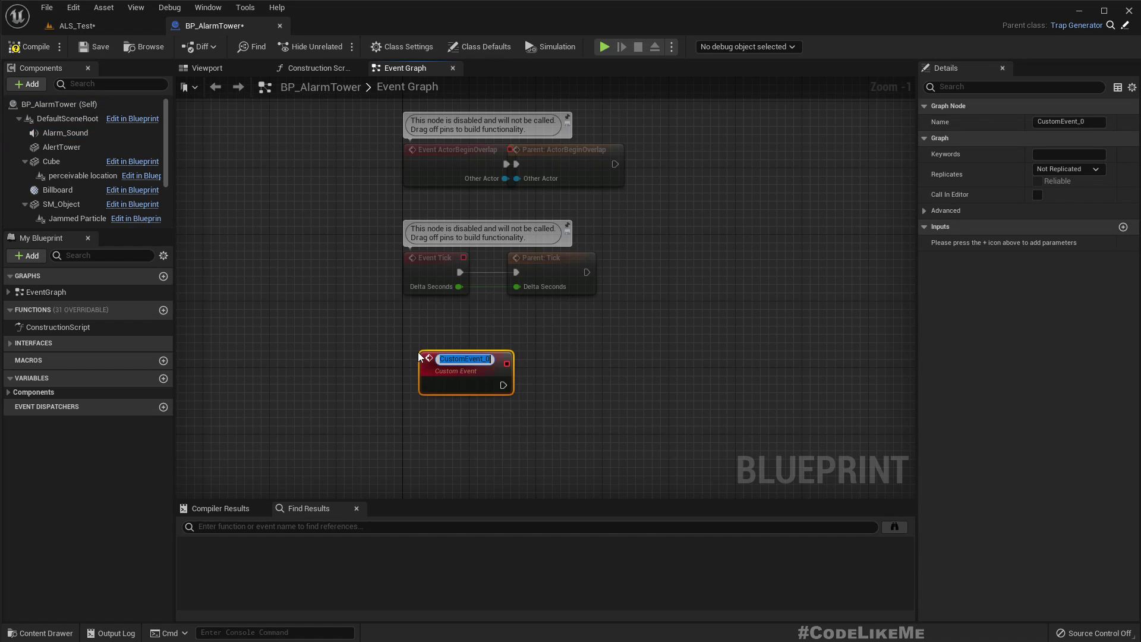
text(ToggleA)
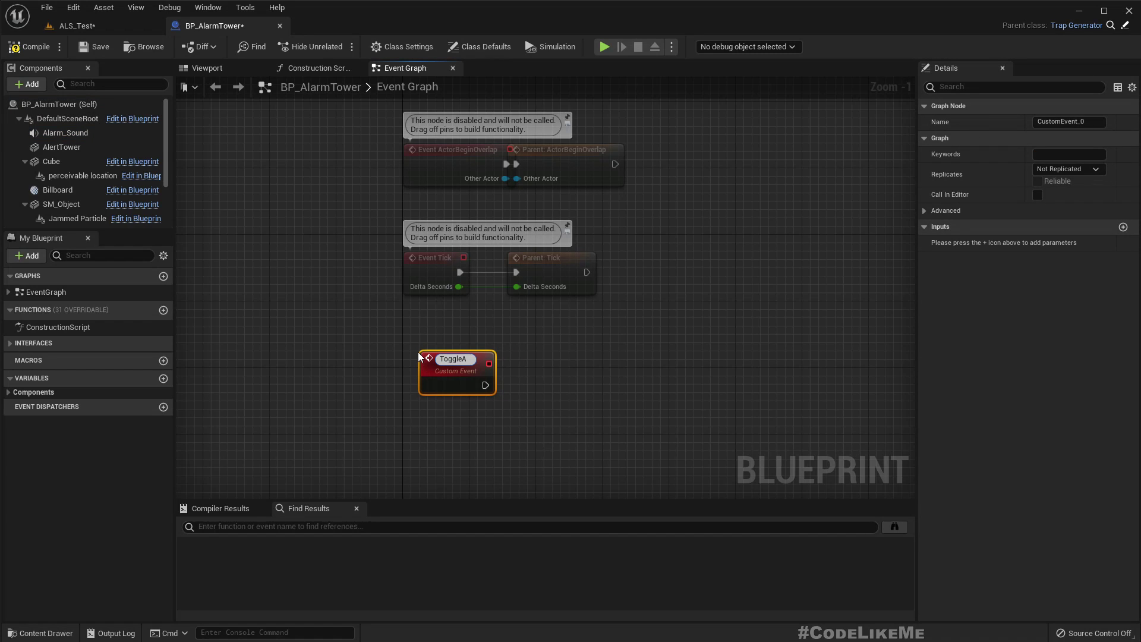
text(larm)
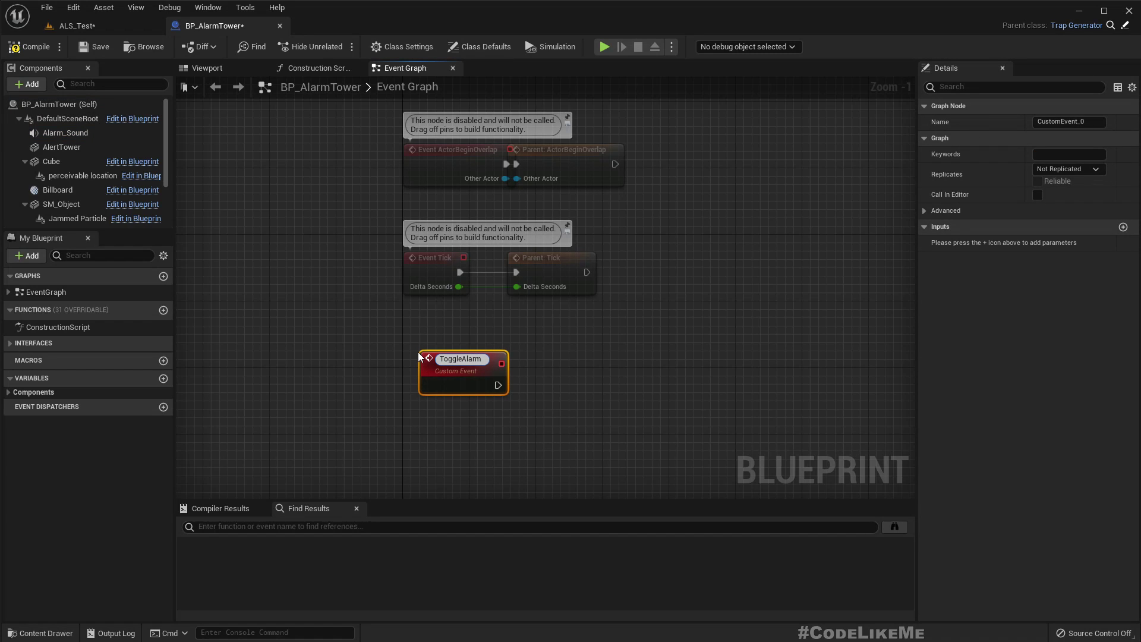
key(Return)
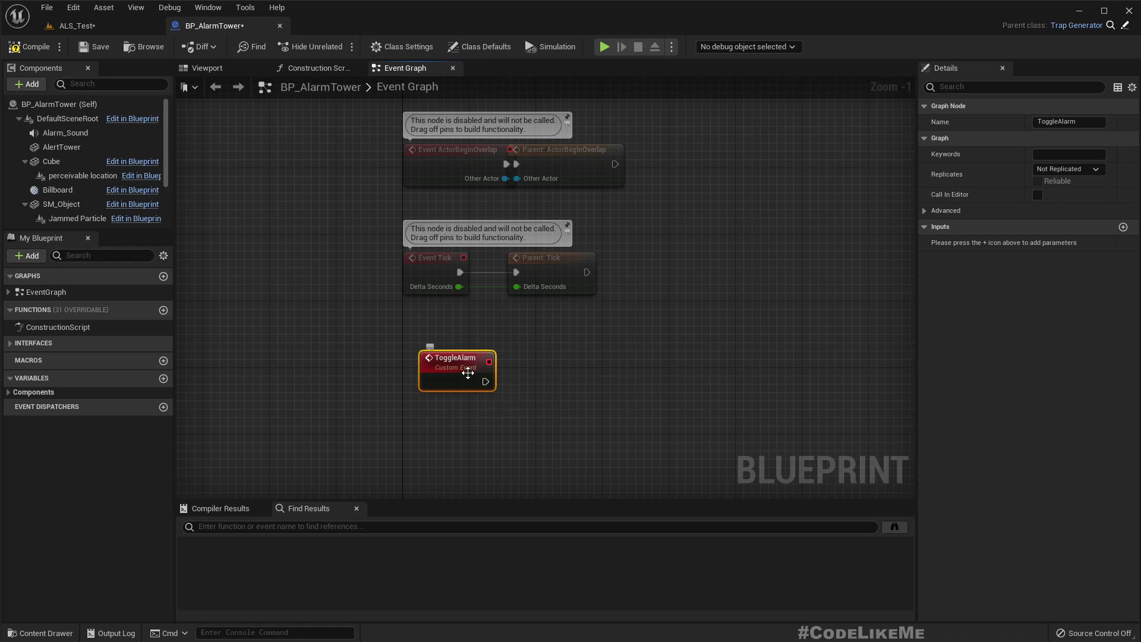
drag(468, 373, 451, 389)
click(40, 48)
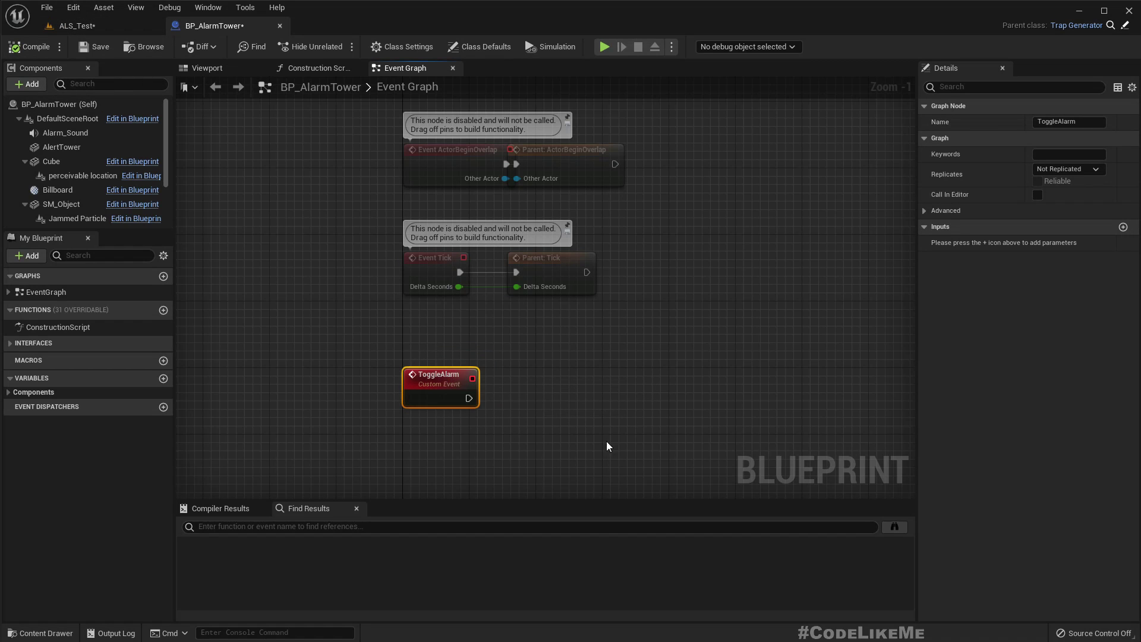
Step: Give the ToggleAlarm event a Boolean input named Enable and connect the event to a Branch conditioned on it
scroll(498, 422, up, 1)
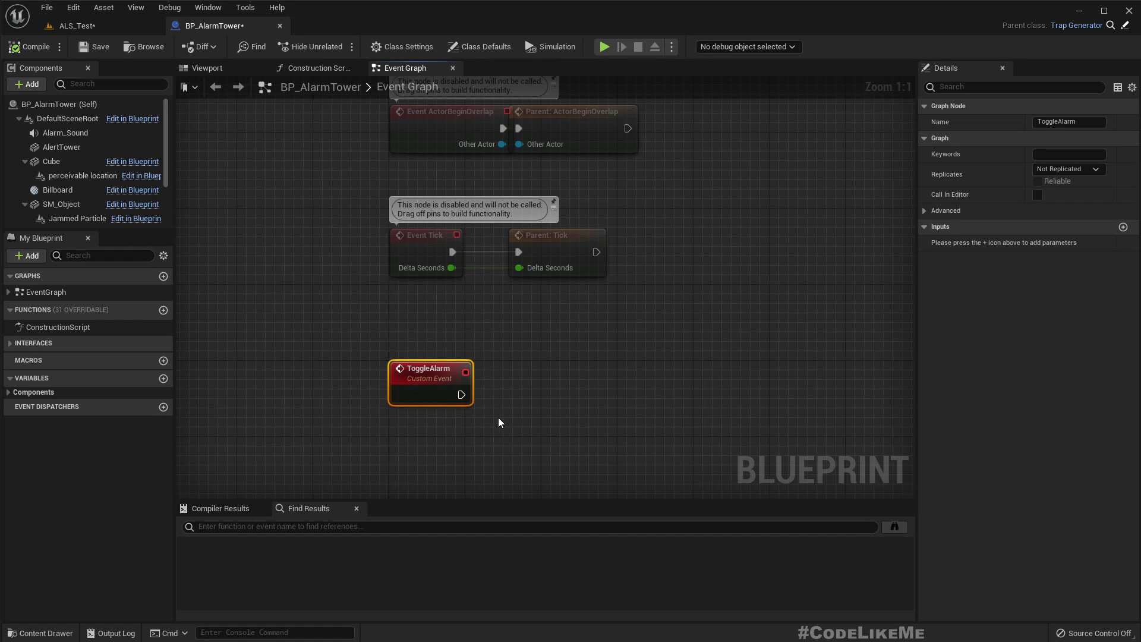
click(1123, 227)
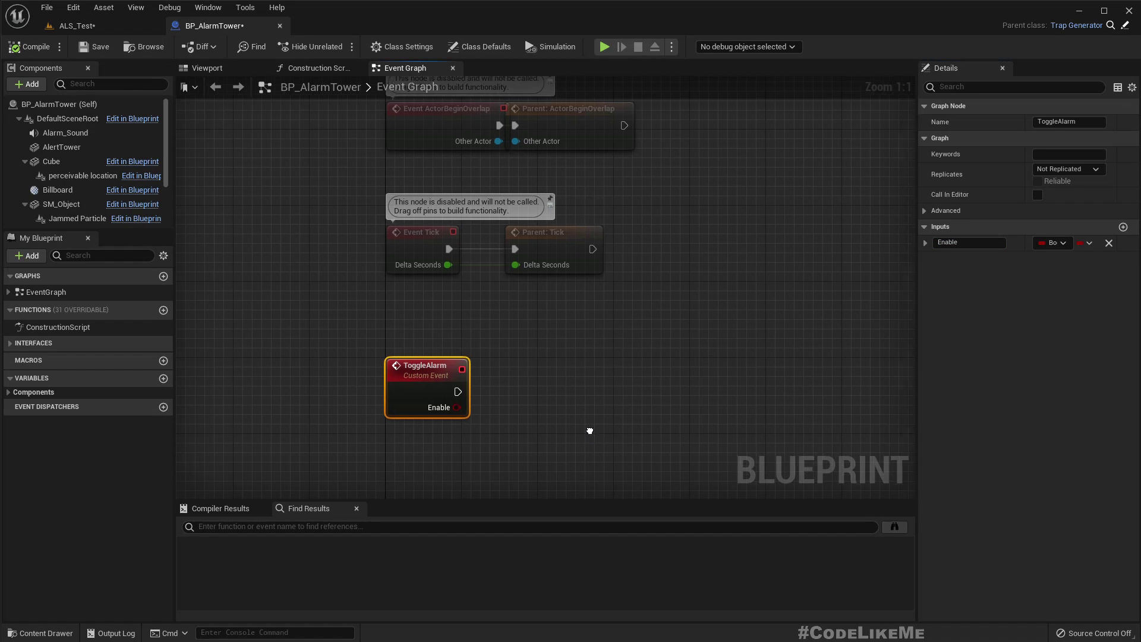
right_drag(492, 435, 381, 362)
drag(349, 338, 484, 316)
text(branch)
key(Return)
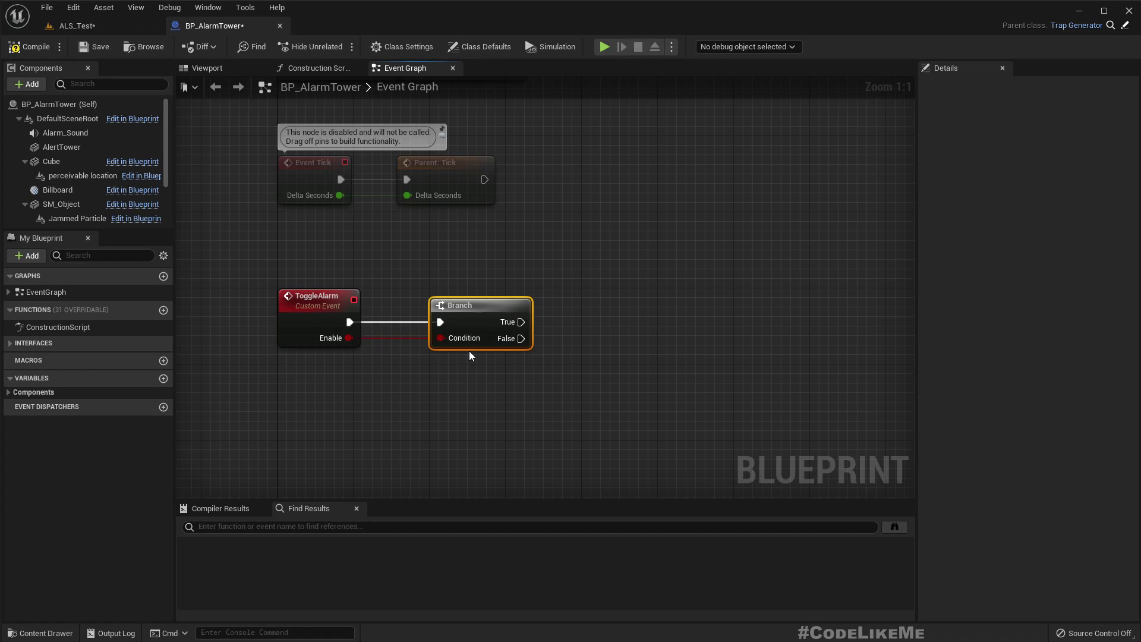
Step: Add an Activate call targeting Alarm Sound, wire it to the Branch's True output, and line it up with the Branch
drag(62, 133, 721, 341)
text(activa)
key(Return)
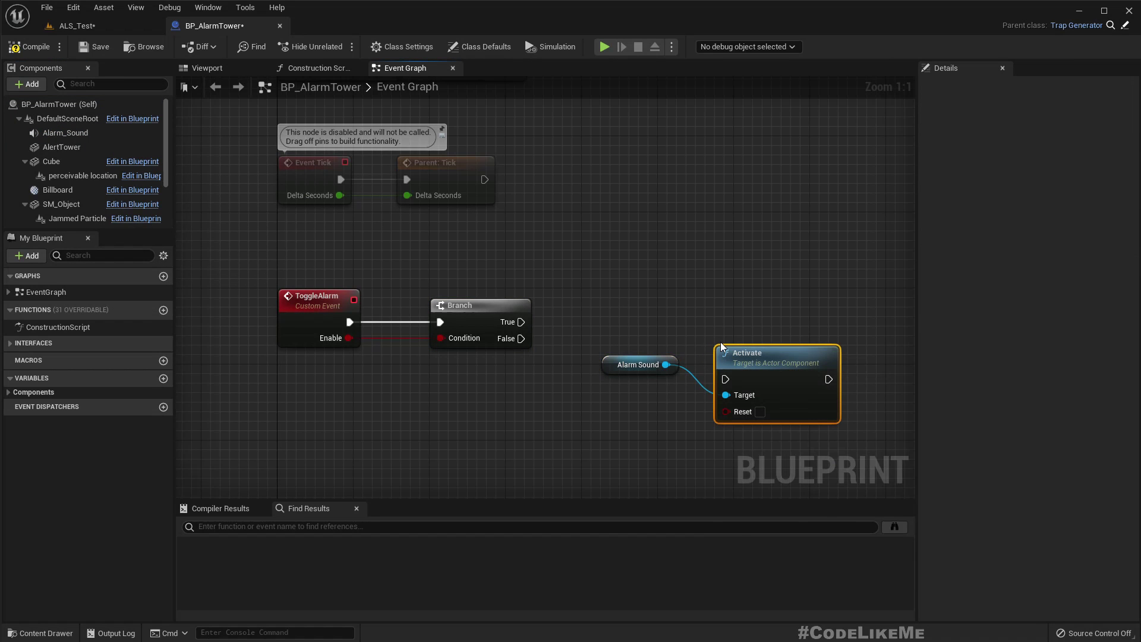
drag(727, 379, 521, 322)
drag(756, 358, 747, 301)
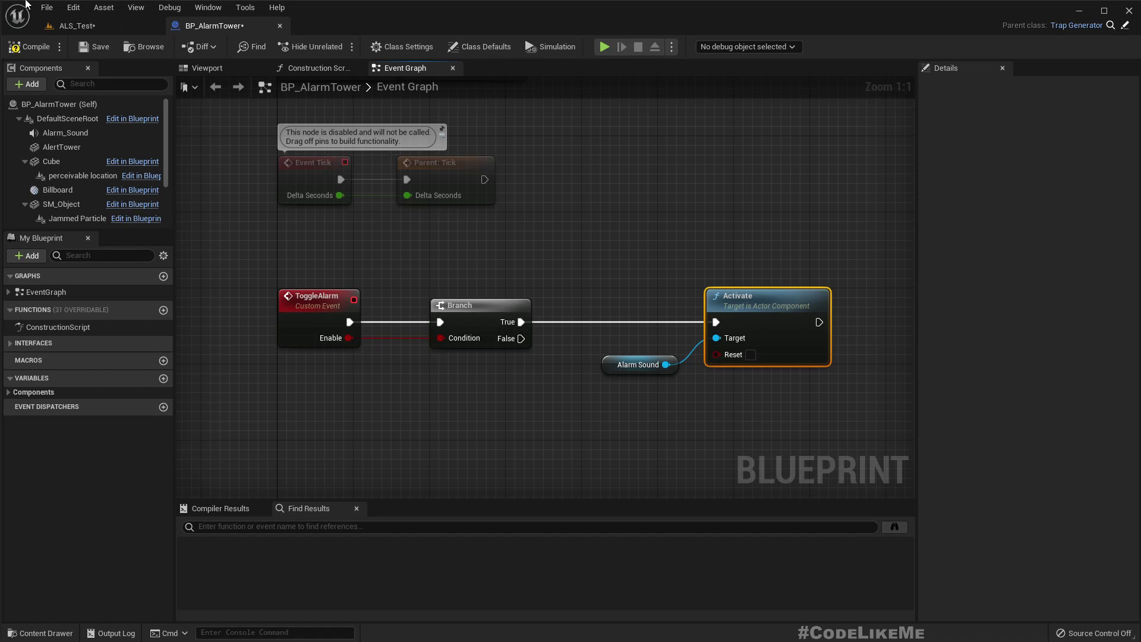
Step: Add a Delay node after Parent: BeginPlay and set its duration to 3 seconds
right_drag(245, 130, 290, 316)
scroll(290, 315, down, 3)
scroll(463, 188, up, 3)
drag(447, 180, 565, 175)
text(delay)
key(Return)
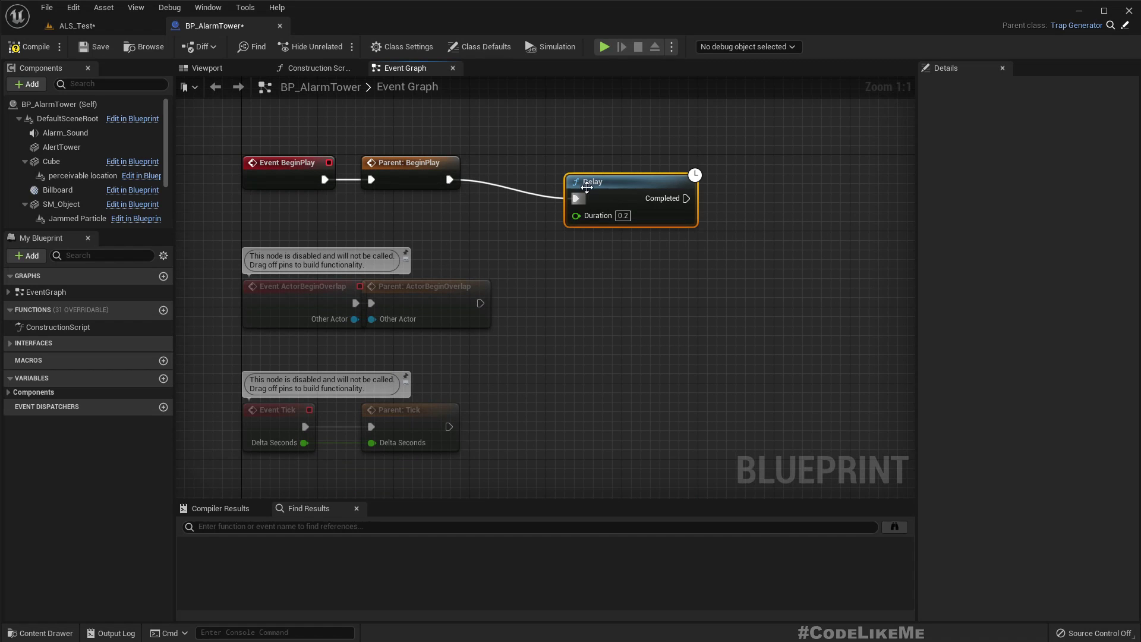
drag(602, 182, 611, 164)
click(631, 198)
text(3)
key(Return)
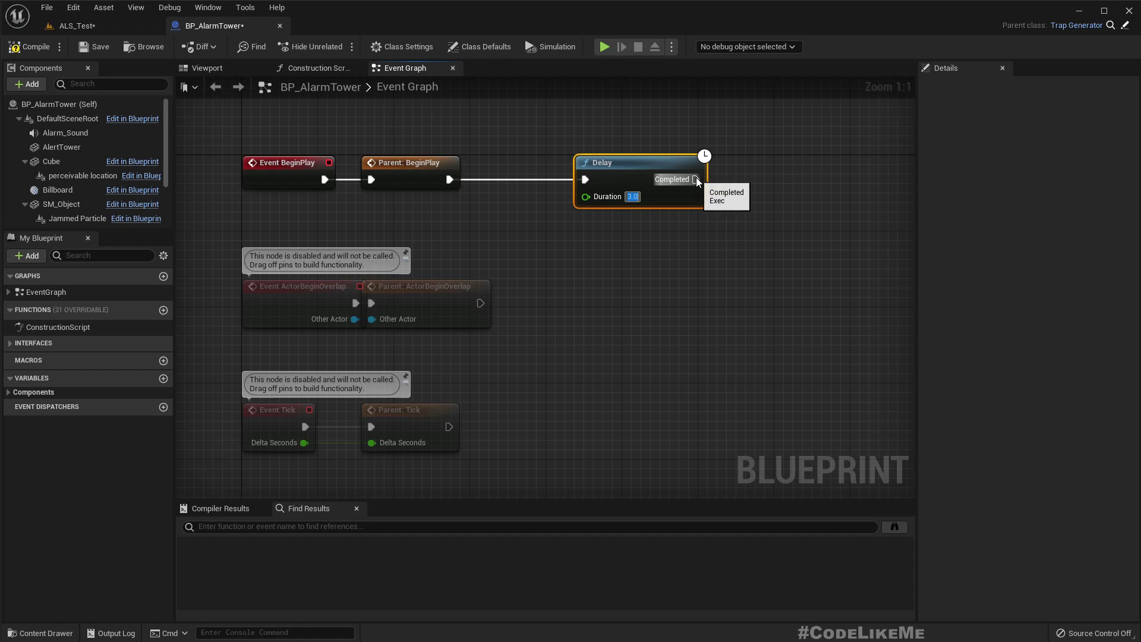
Step: Call Toggle Alarm from the Delay's Completed output with Enable turned on
drag(696, 180, 771, 172)
text(togg)
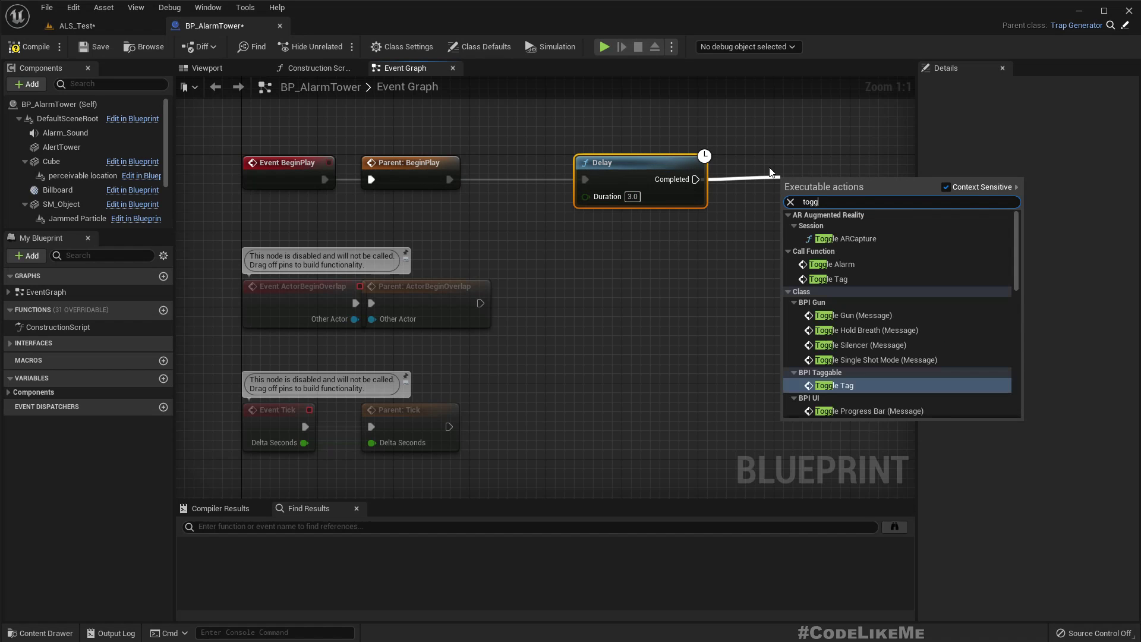
text(lea)
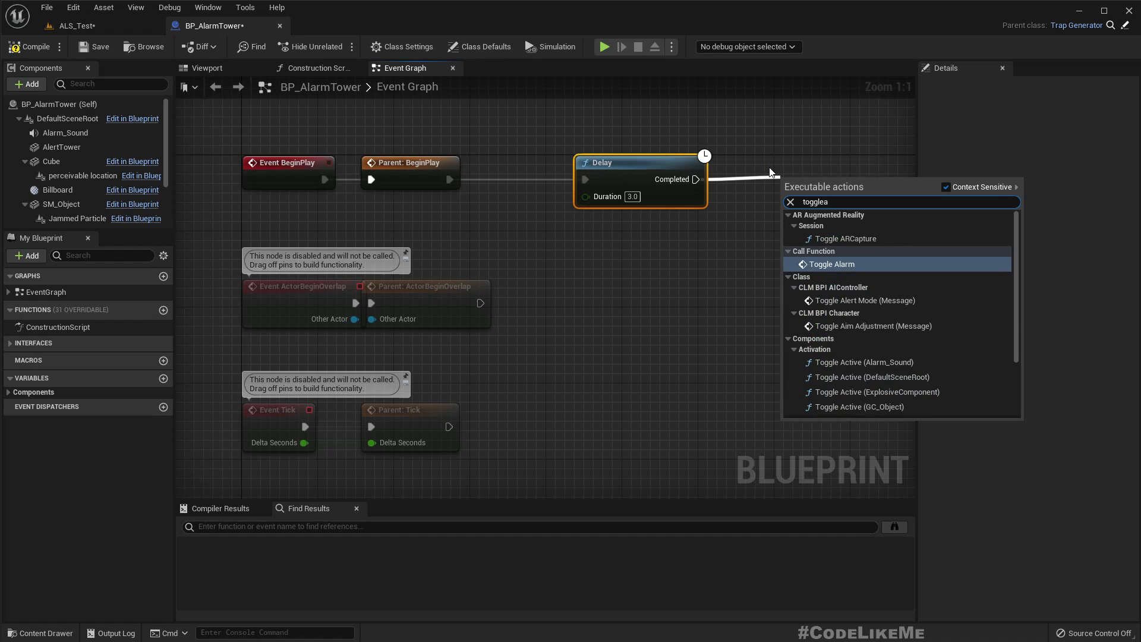
key(Return)
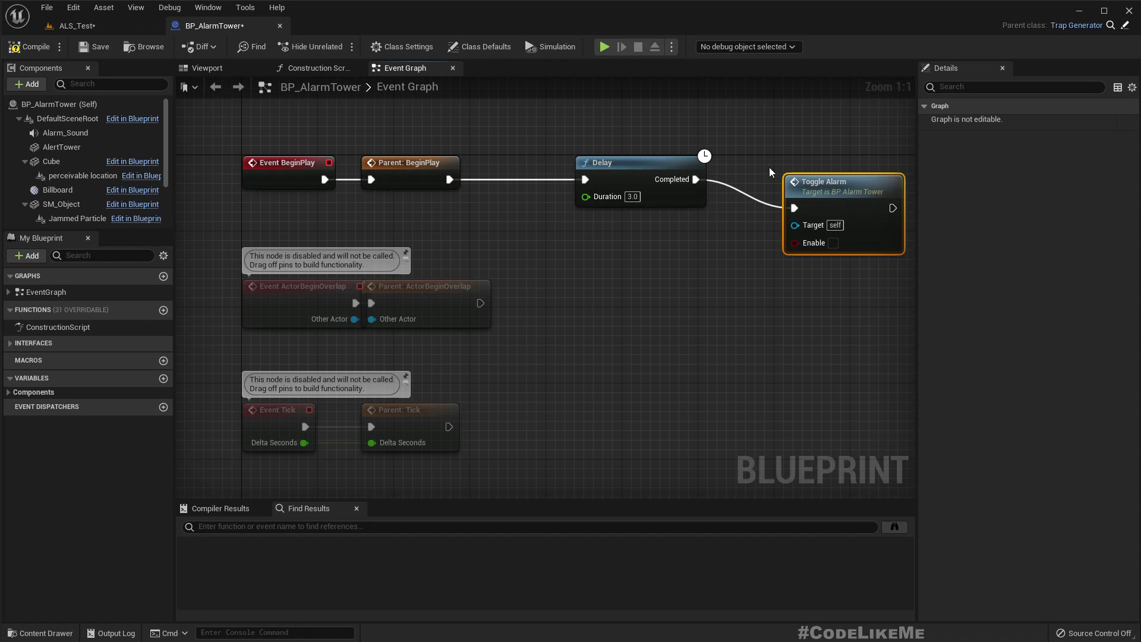
click(833, 242)
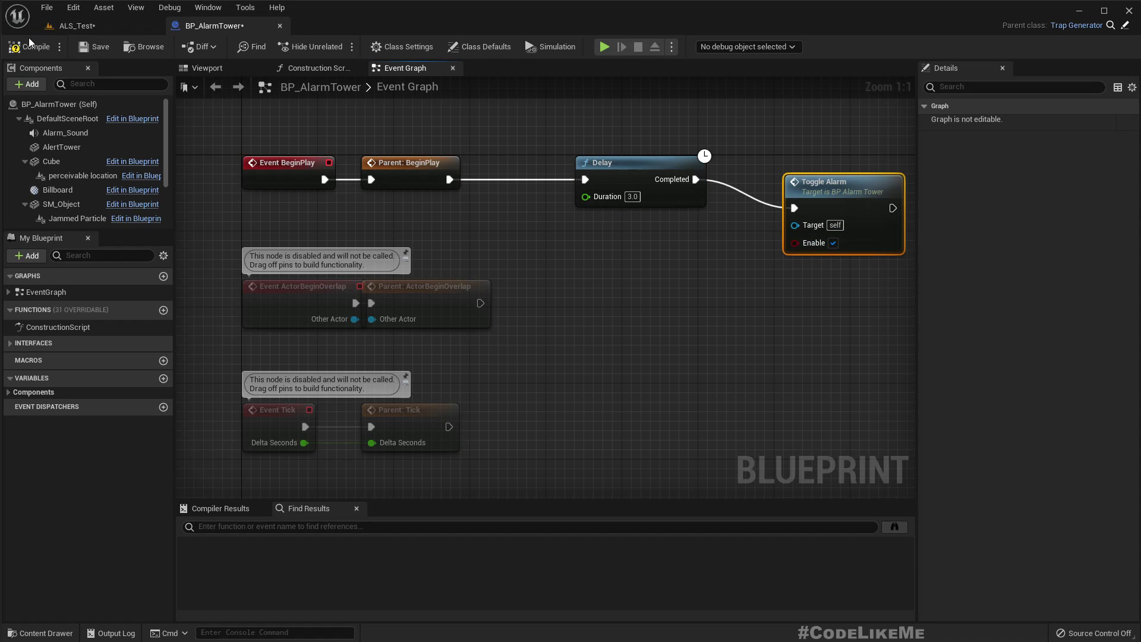
Step: In the ALS_Test level, rotate ALS_Player about the vertical axis to about -80° so the character faces the alarm tower
click(68, 27)
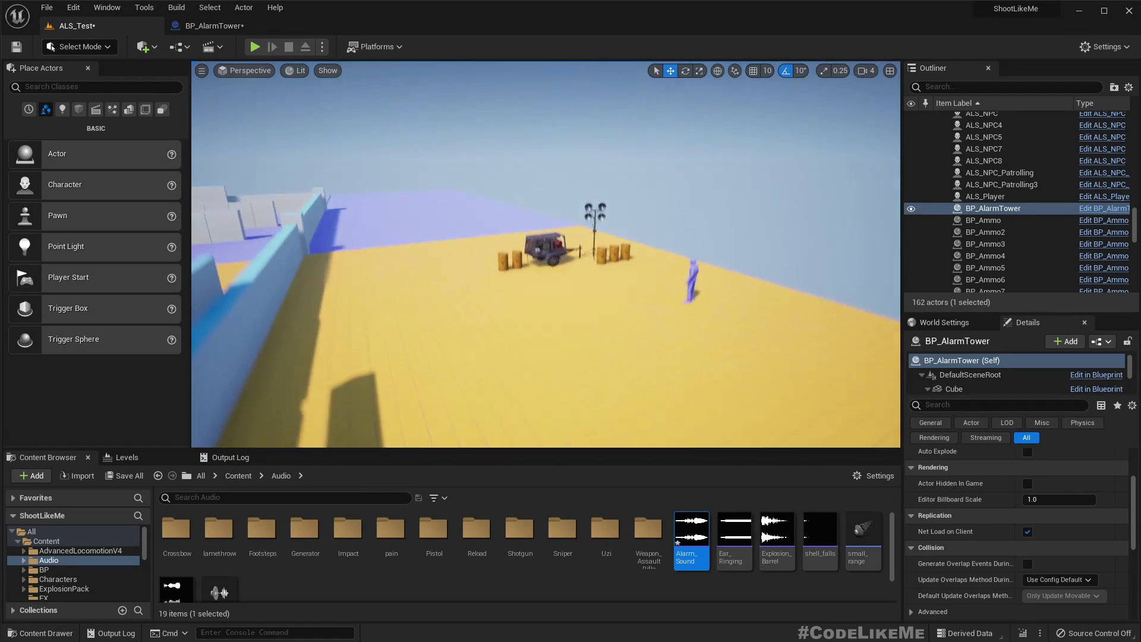
mouse_move(550, 293)
right_down()
mouse_move(612, 293)
mouse_move(550, 294)
right_up()
click(464, 275)
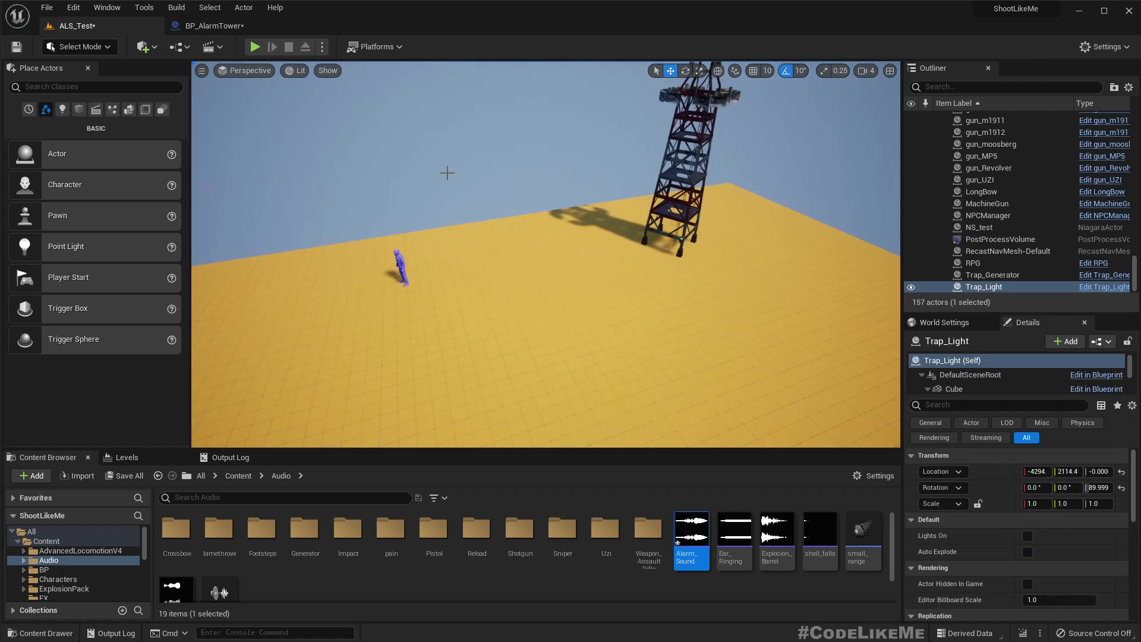
right_drag(406, 174, 440, 178)
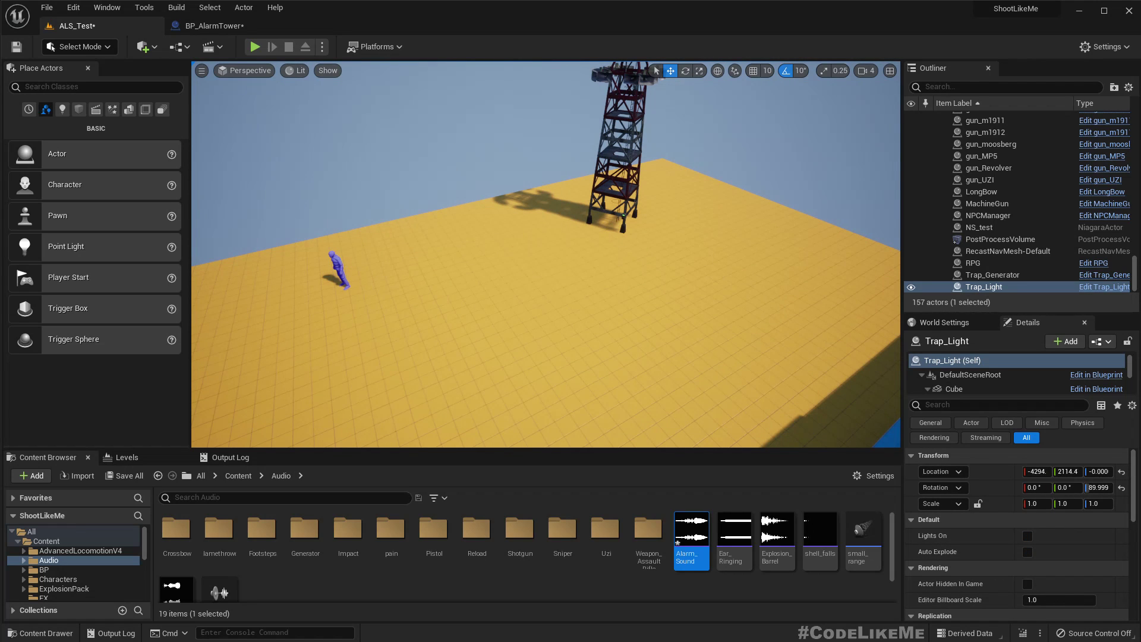
click(337, 269)
key(e)
drag(384, 294, 385, 293)
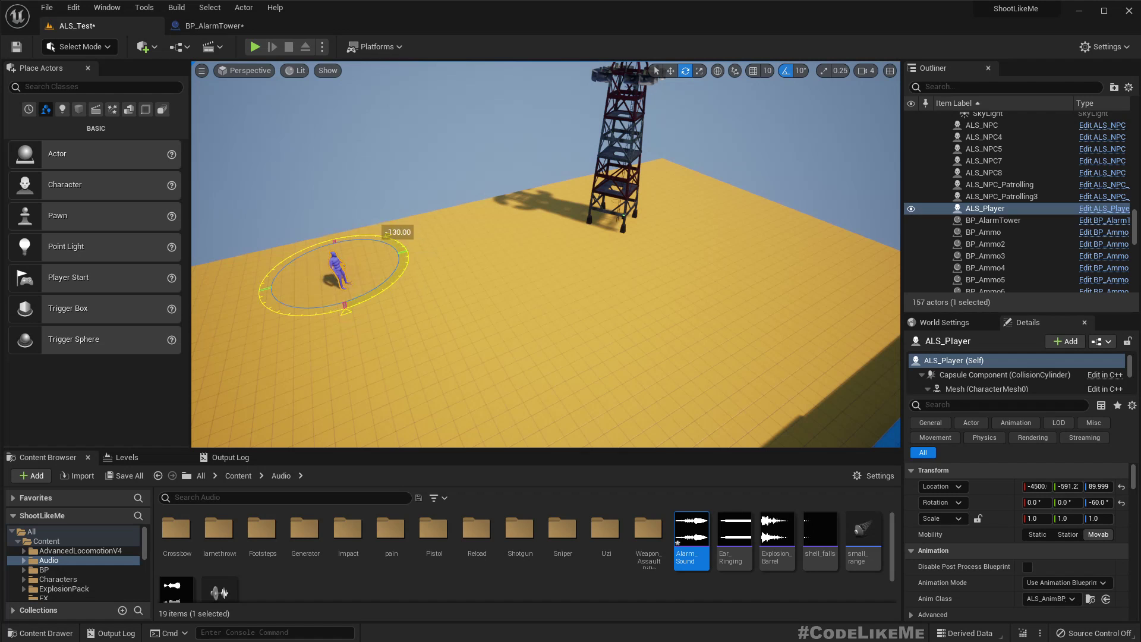
drag(394, 241, 449, 240)
Step: Play-test the level full screen, walking the character near the alarm tower to check the delayed alarm sound, and stop the session
key(alt+p)
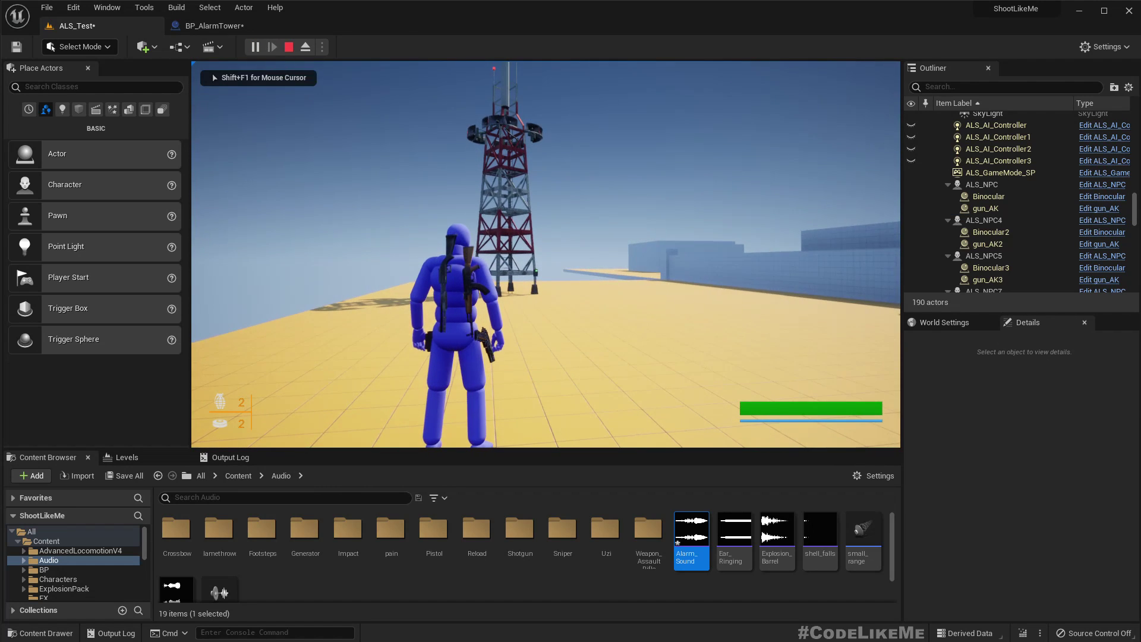
key(shift+F1)
key(F11)
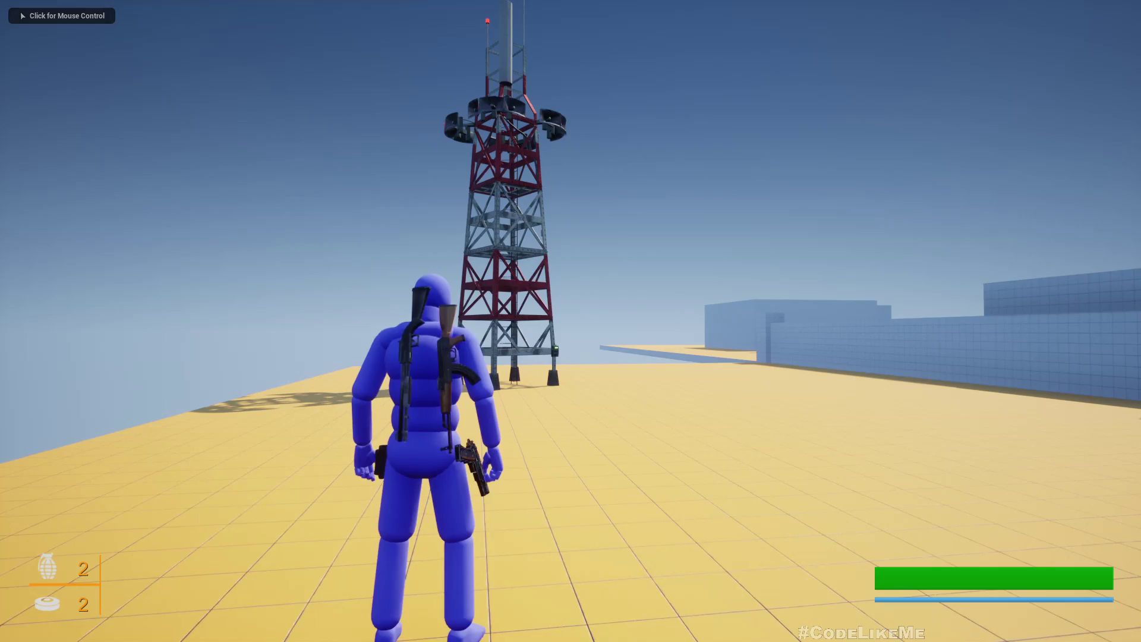
key(d)
click(570, 321)
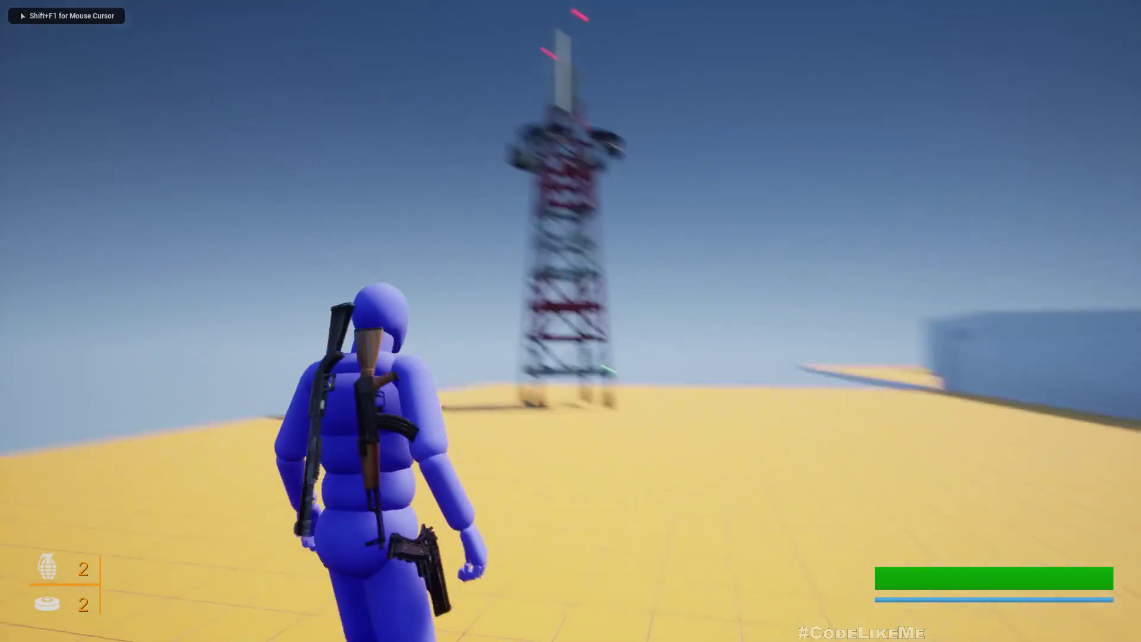
key(w)
key(d)
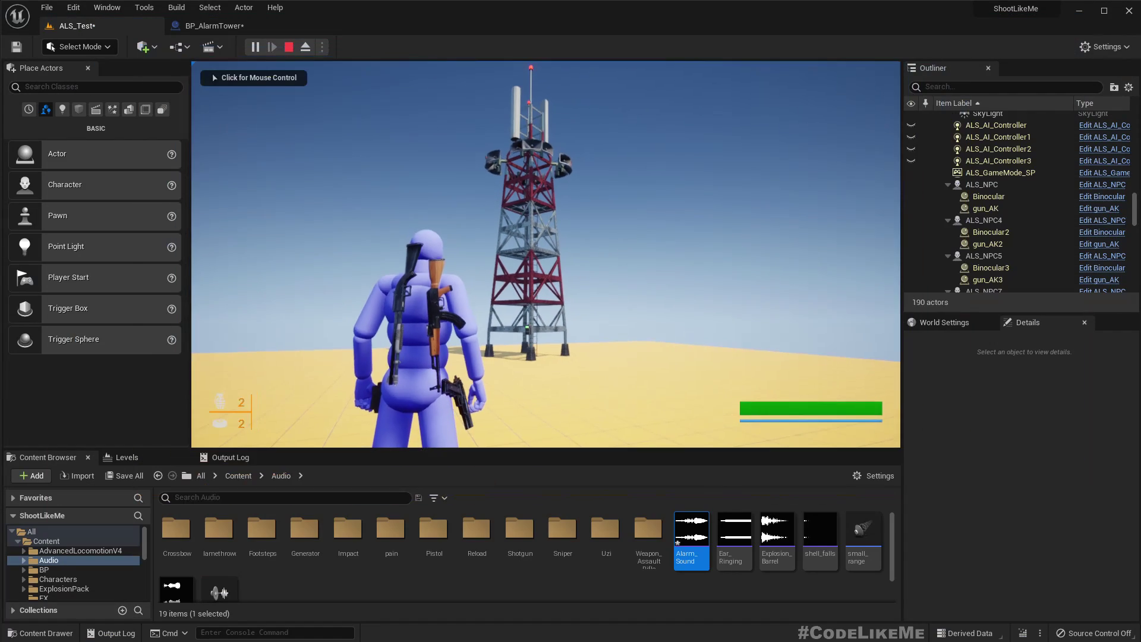
key(Escape)
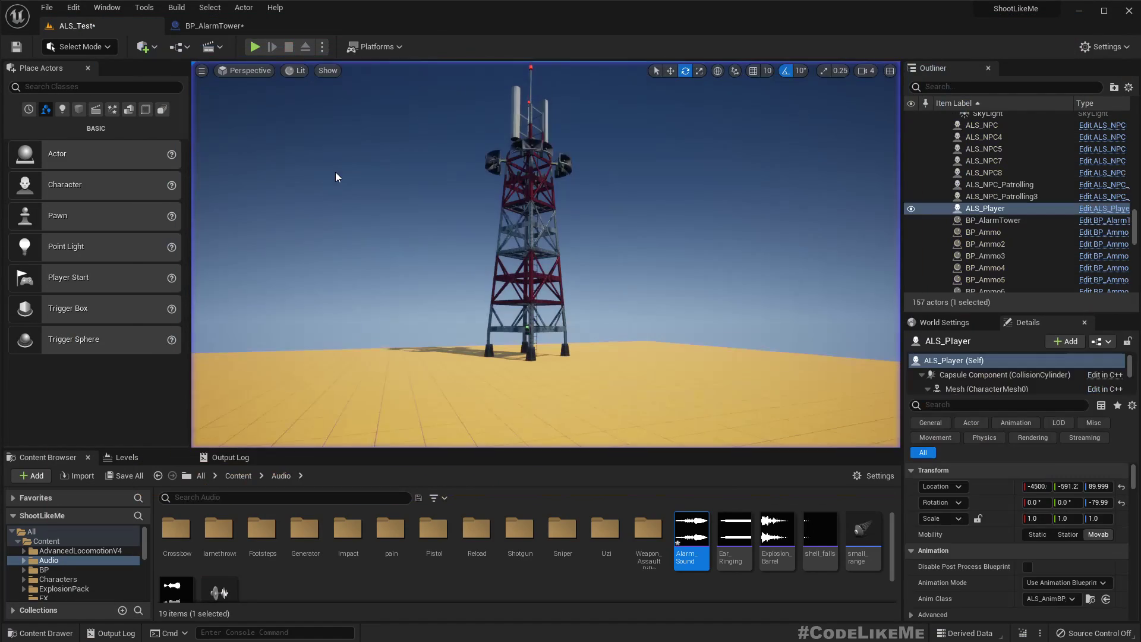
Step: Check the Looping and Volume settings of the Alarm_Sound asset and inspect the tower's speaker ring in the level
double_click(699, 562)
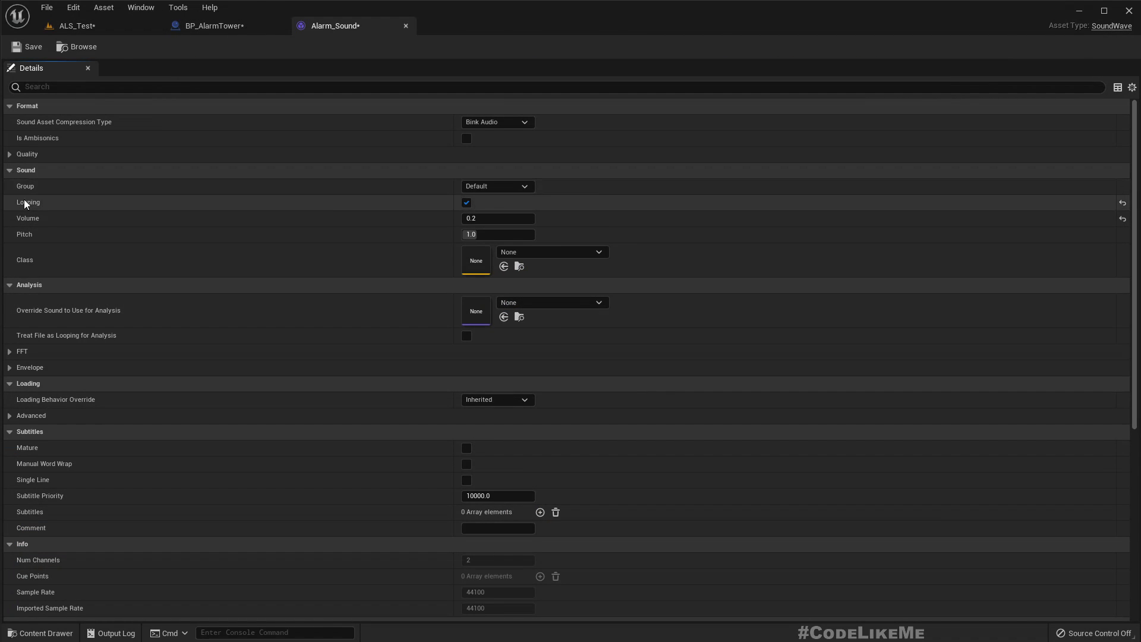
click(405, 26)
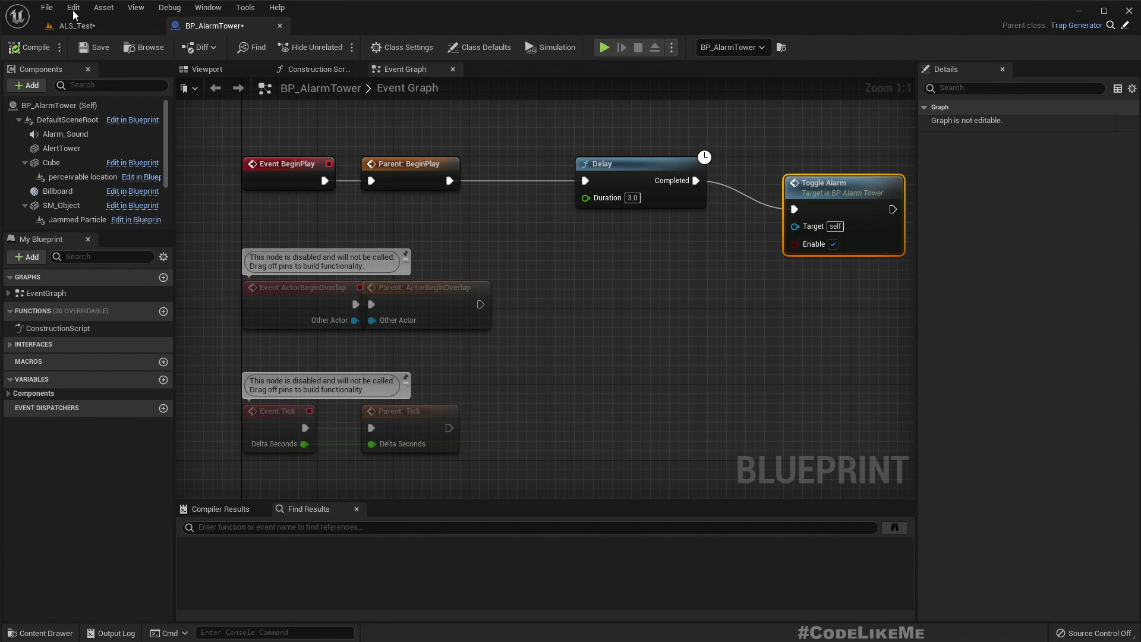
click(76, 26)
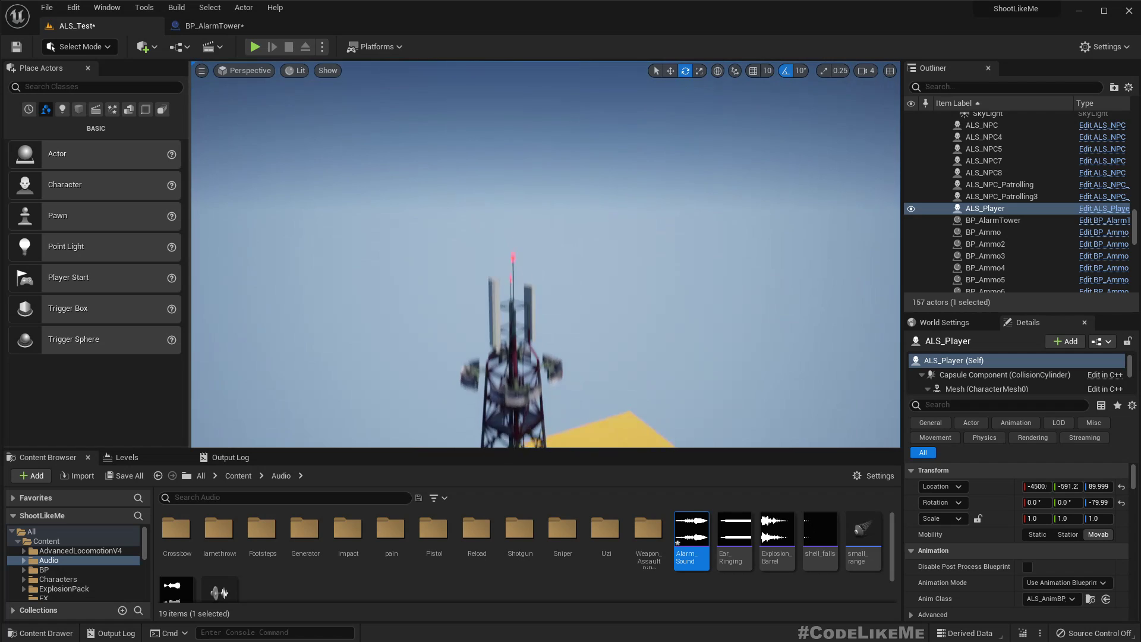
right_drag(581, 319, 581, 319)
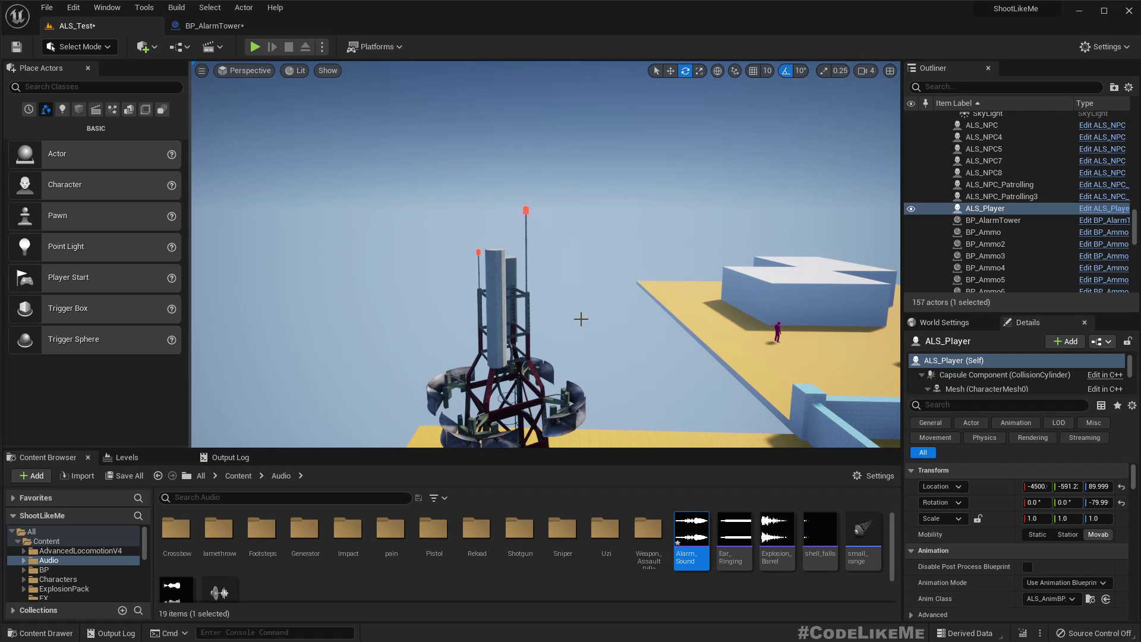
Step: Open the static mesh of BP_AlarmTower's AlertTower component to examine its speakers and material slots
click(214, 26)
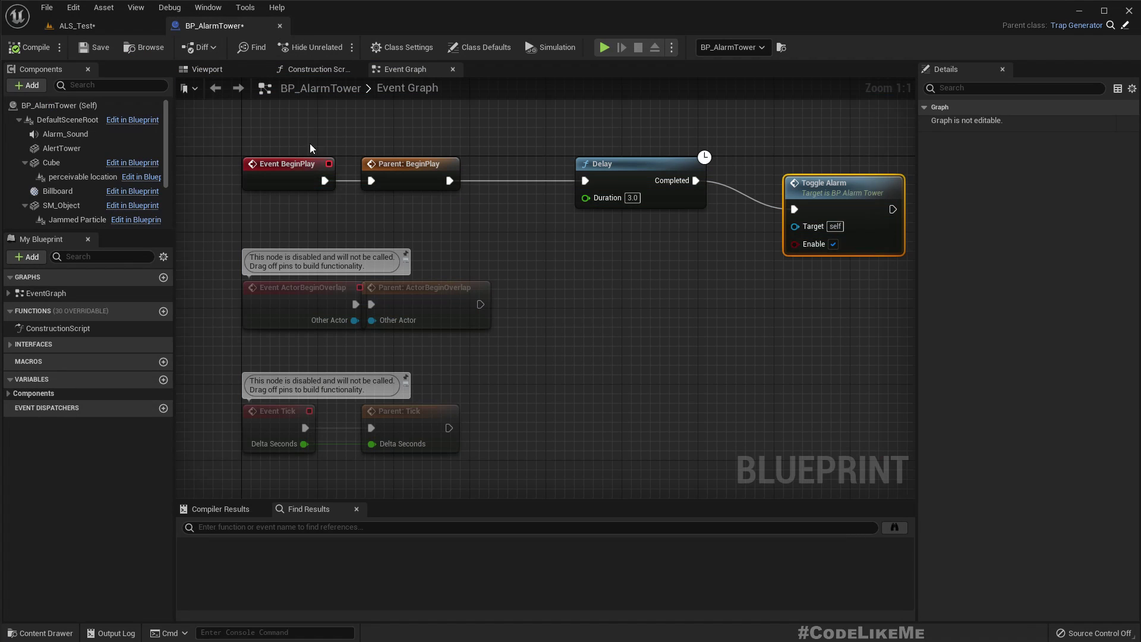
click(62, 149)
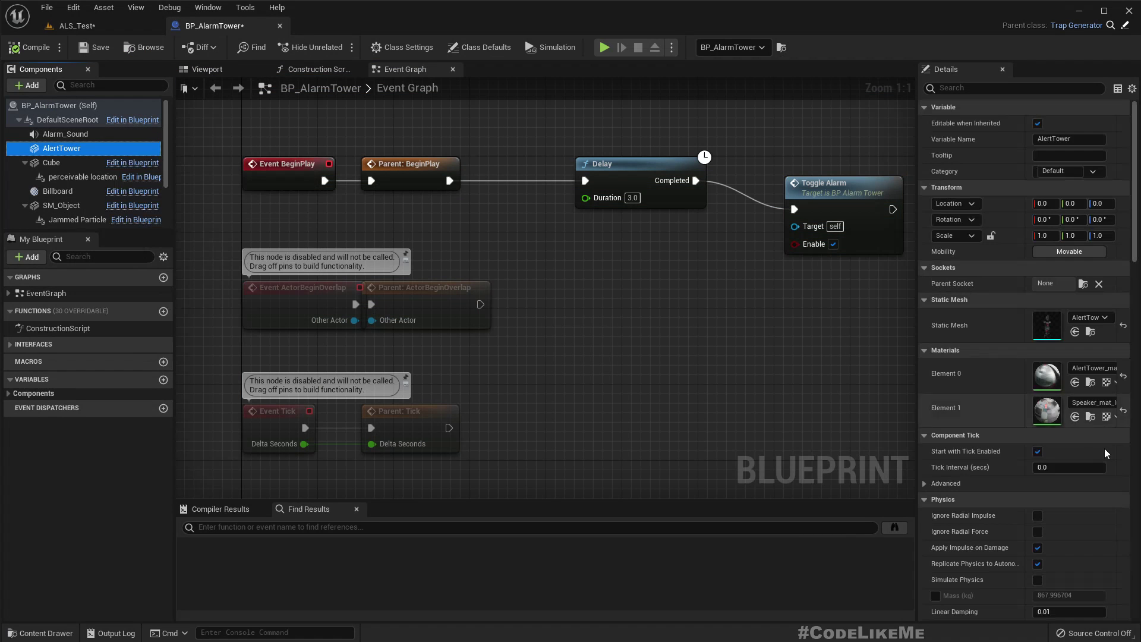
double_click(1055, 325)
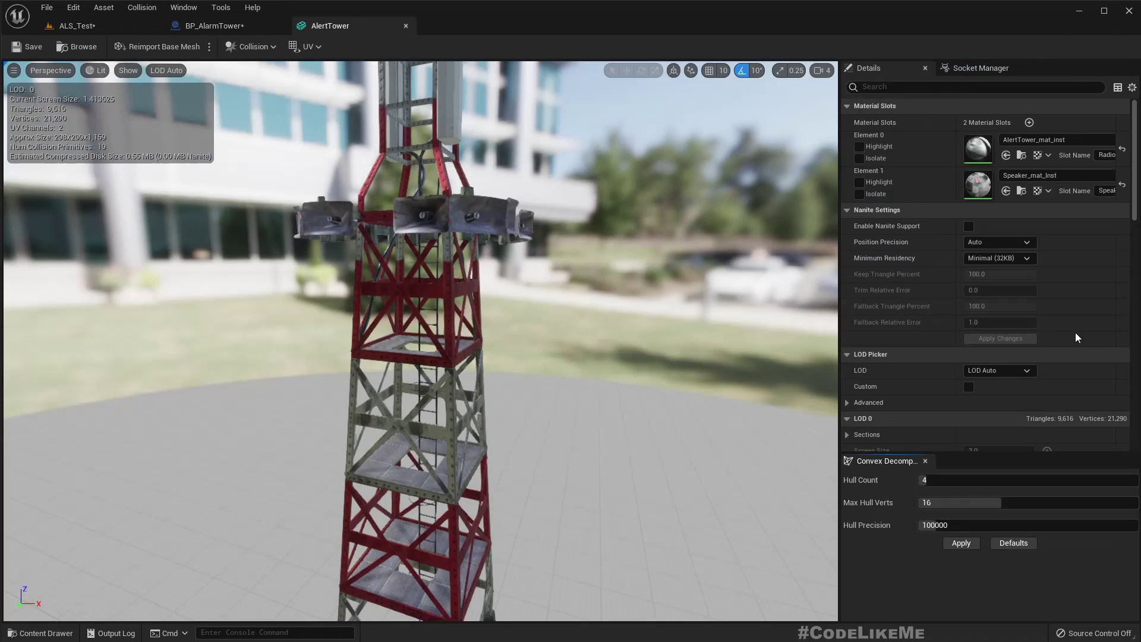
click(406, 26)
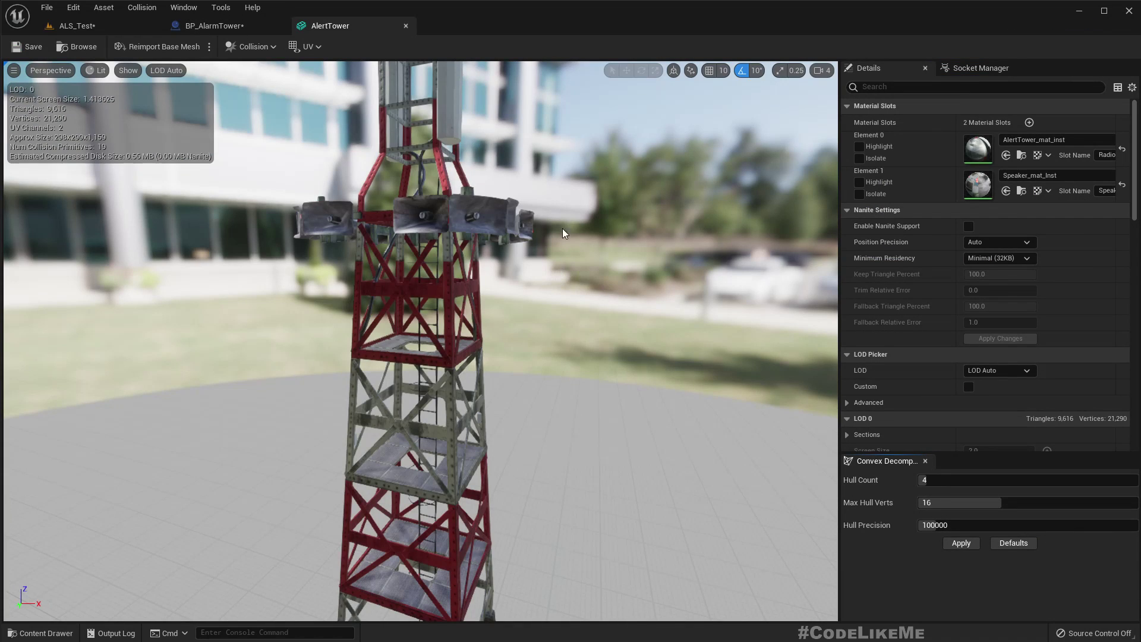
Step: Isolate the Speaker_mat_Inst material slot of the AlertTower mesh and examine the ring of speakers from several angles
middle_drag(562, 228, 560, 107)
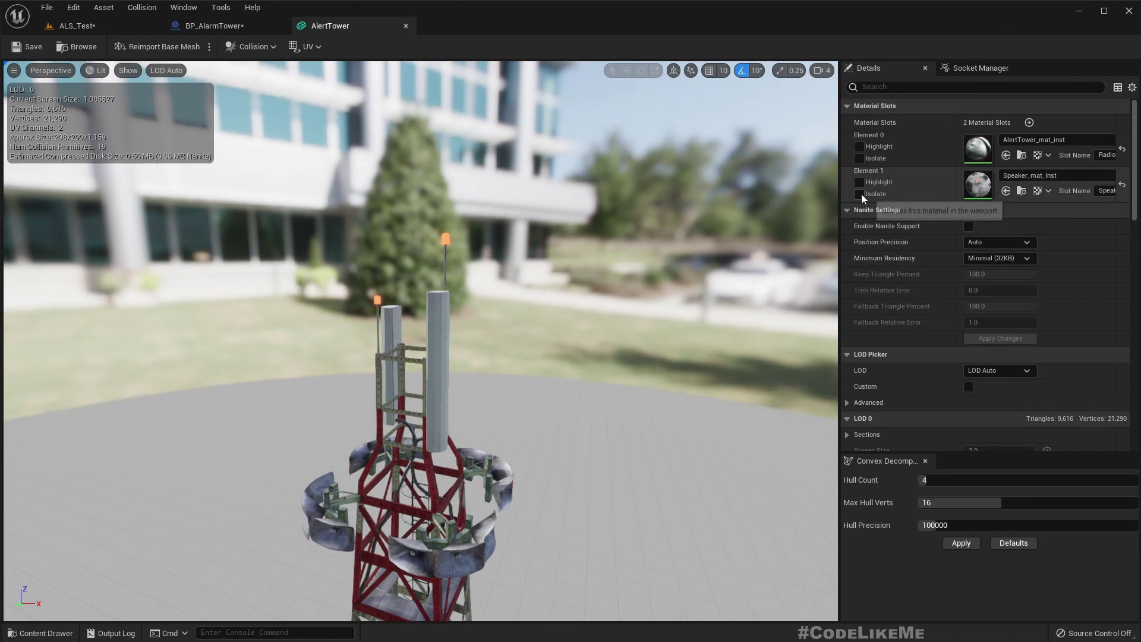
click(859, 194)
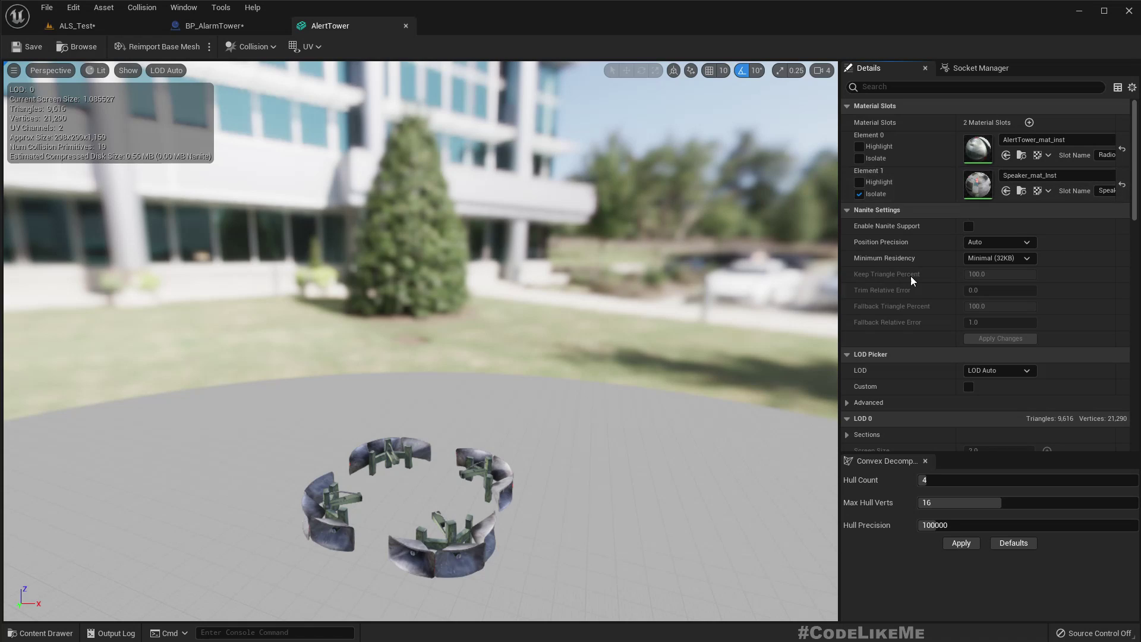
right_drag(734, 350, 833, 289)
key(q)
key(w)
key(a)
key(w)
key(d)
right_drag(579, 392, 579, 426)
key(s)
key(s)
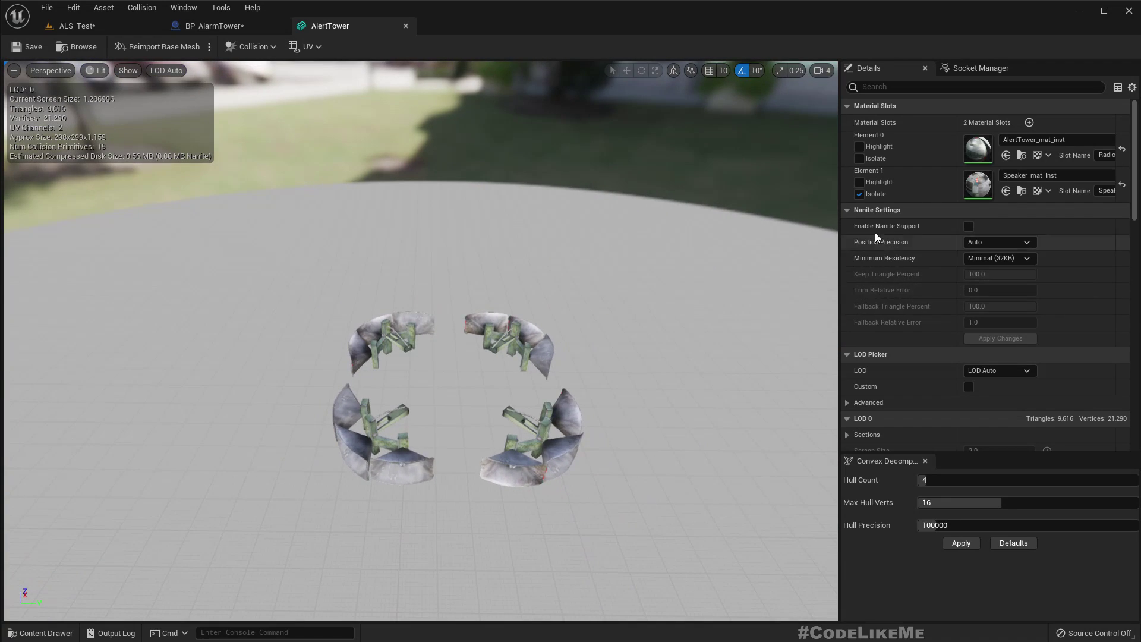
Step: Isolate the AlertTower_mat_inst slot in place of the speaker slot and examine the glowing lamps on the tower's top
click(860, 195)
click(859, 159)
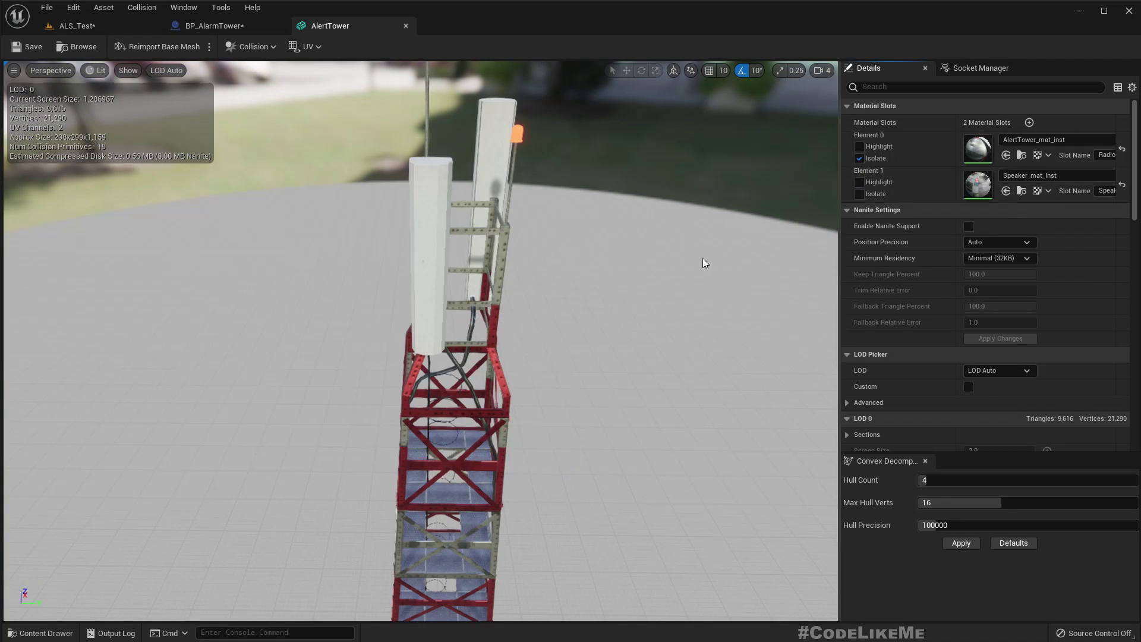
drag(634, 287, 595, 320)
key(w)
right_drag(595, 321, 590, 259)
key(e)
key(w)
scroll(421, 342, down, 3)
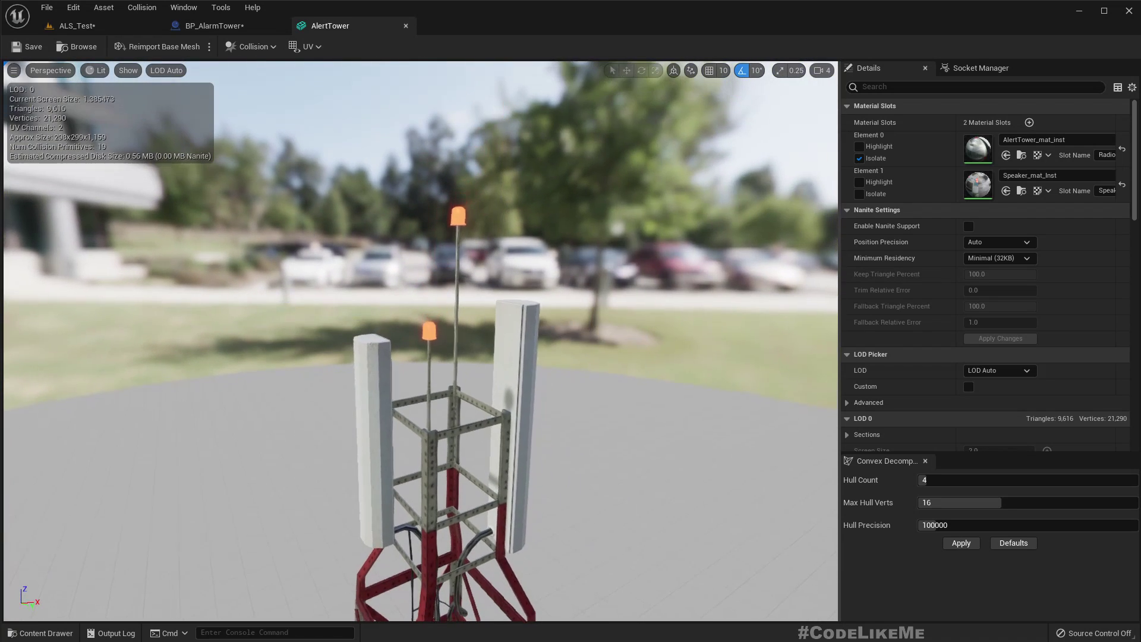
Step: Check the emissive parameters of the AlertTower_mat_inst material instance against the tower's lamps, and close the instance
double_click(974, 155)
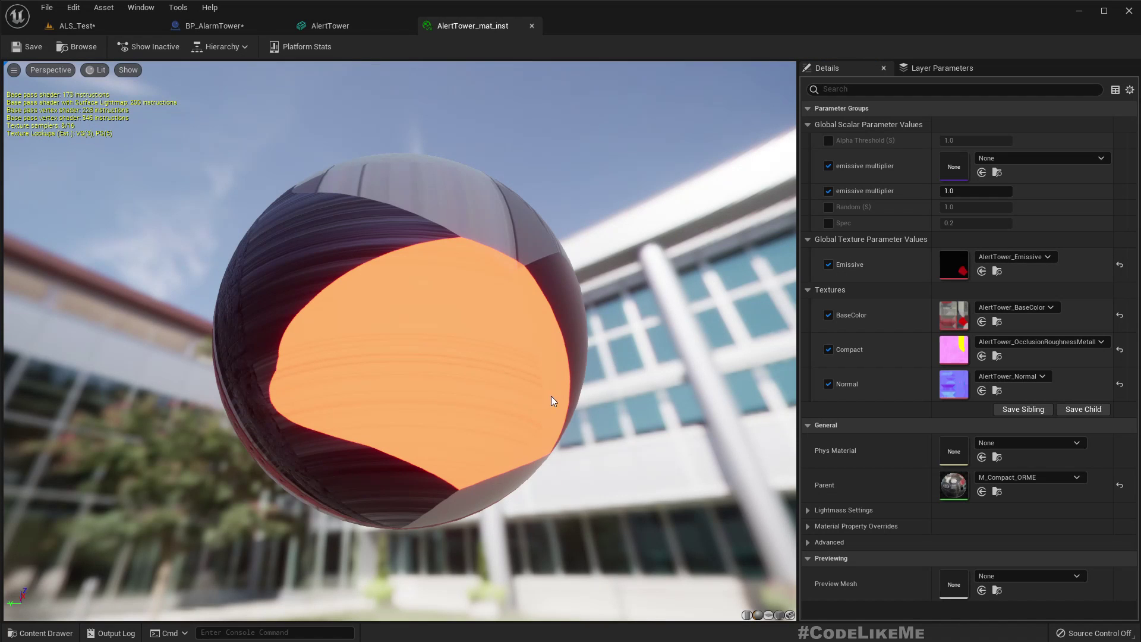
click(325, 29)
key(w)
right_drag(428, 285, 772, 291)
key(s)
key(a)
drag(428, 232, 518, 247)
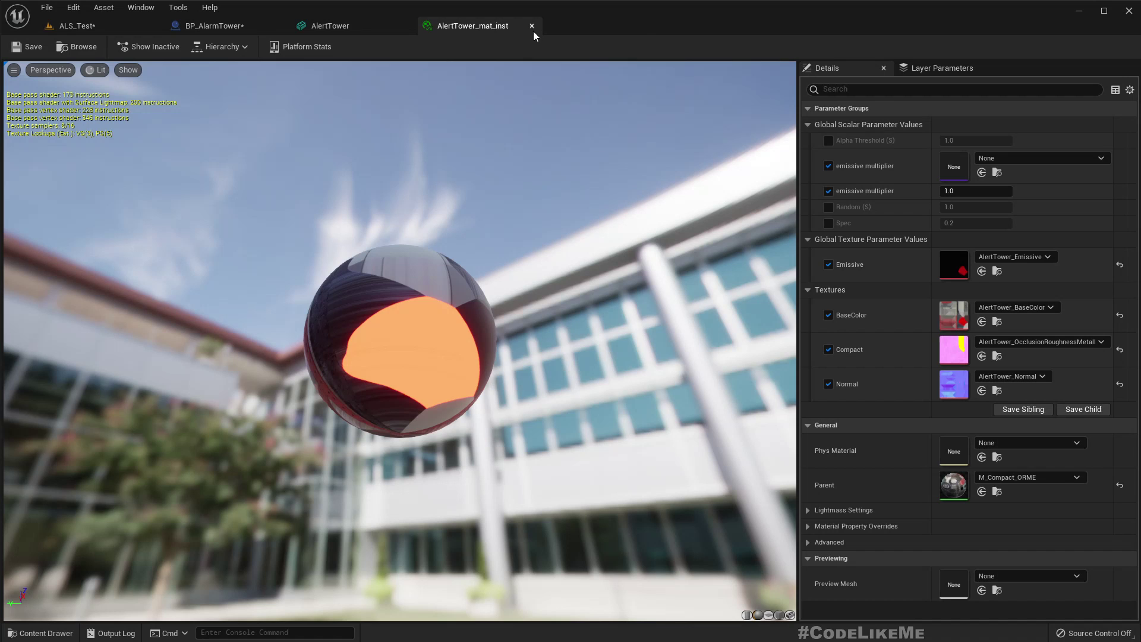
click(531, 25)
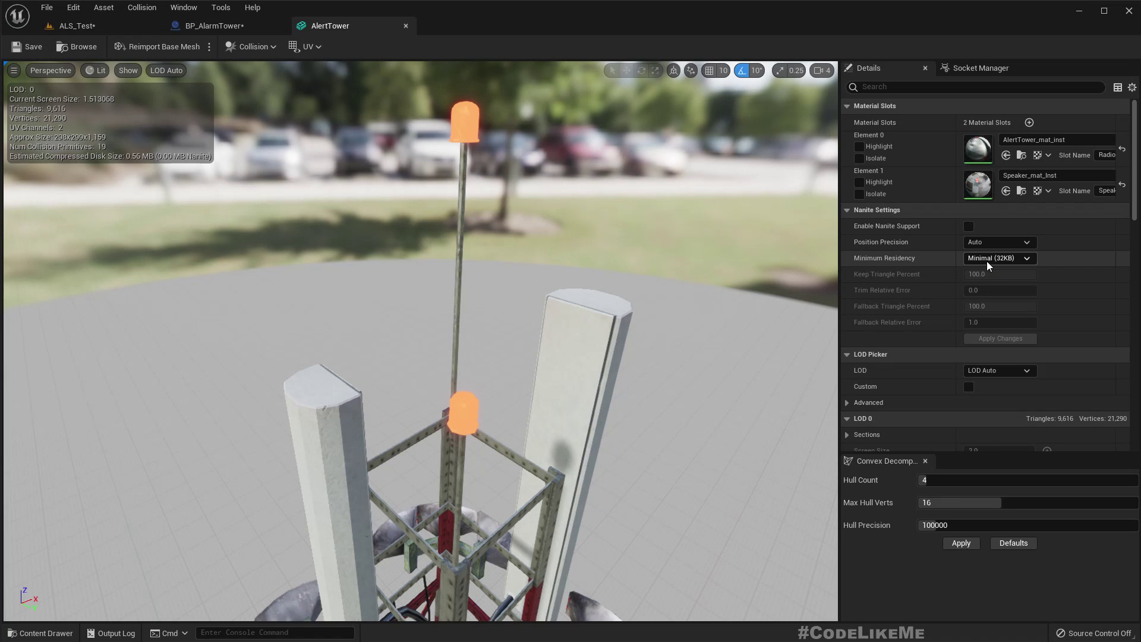
Step: In the BP_AlarmTower blueprint, add a Cylinder basic shape component under AlertTower
click(217, 26)
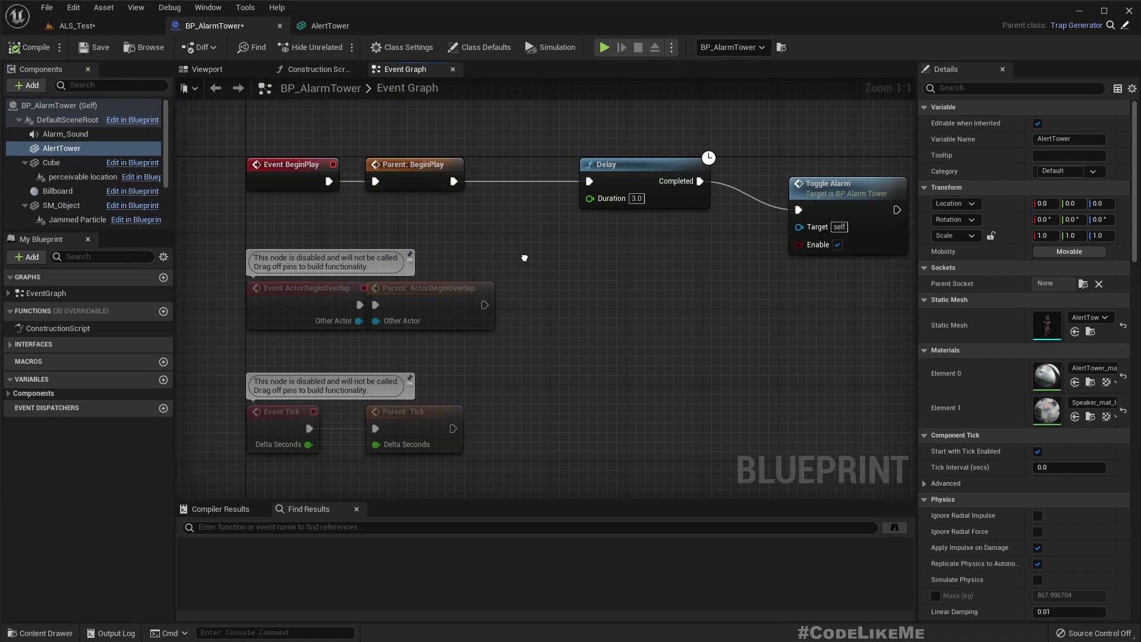
click(221, 70)
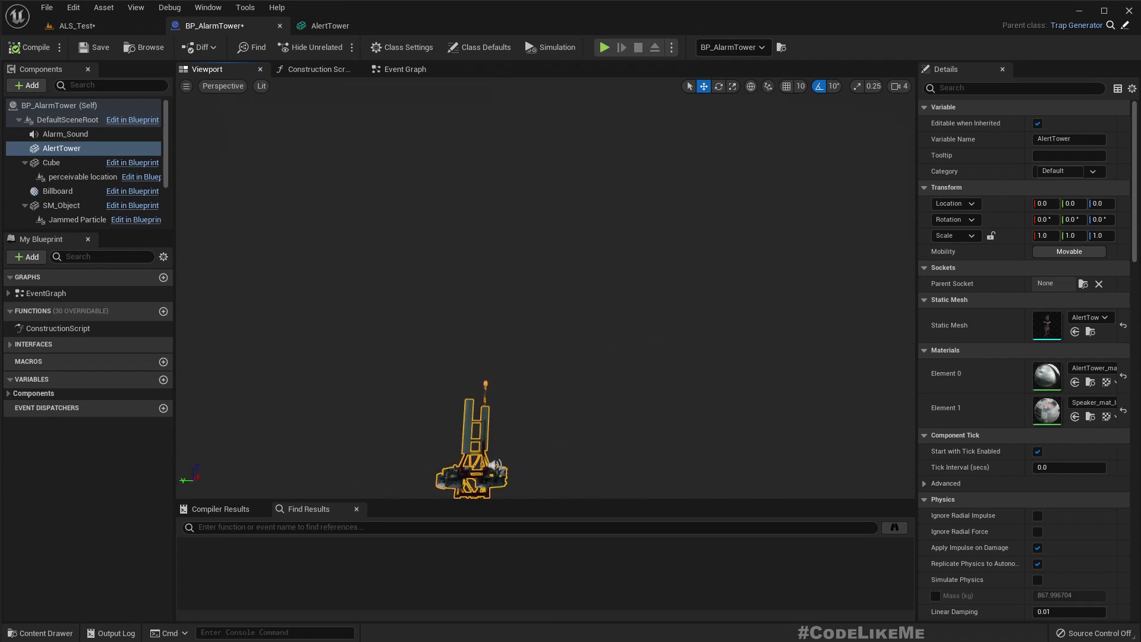
right_drag(546, 288, 369, 294)
right_drag(665, 287, 651, 280)
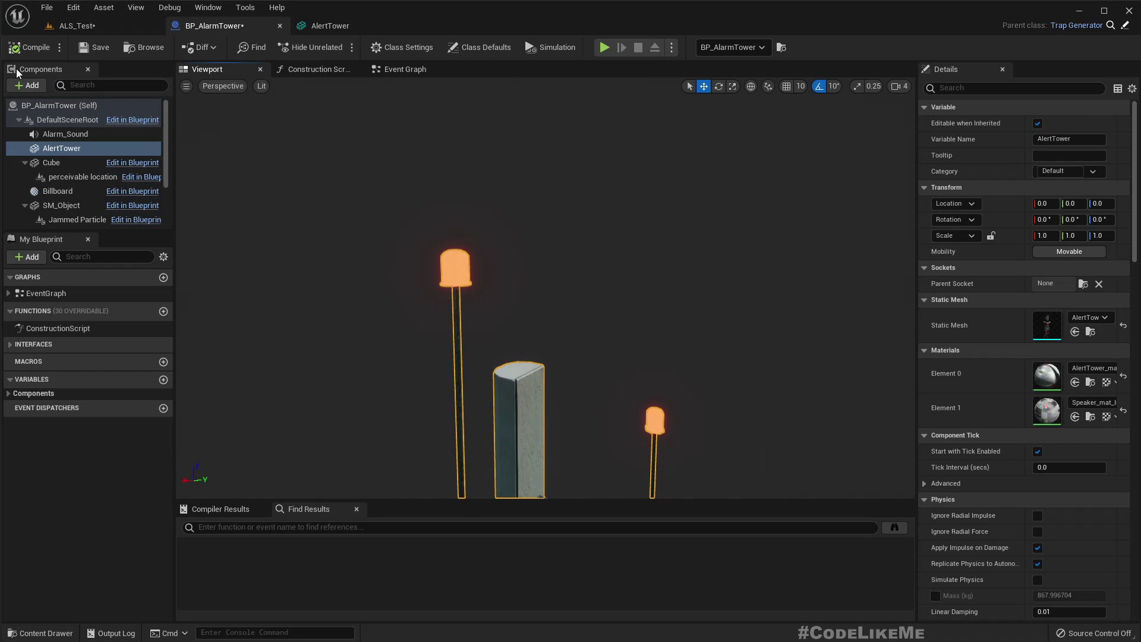
click(26, 85)
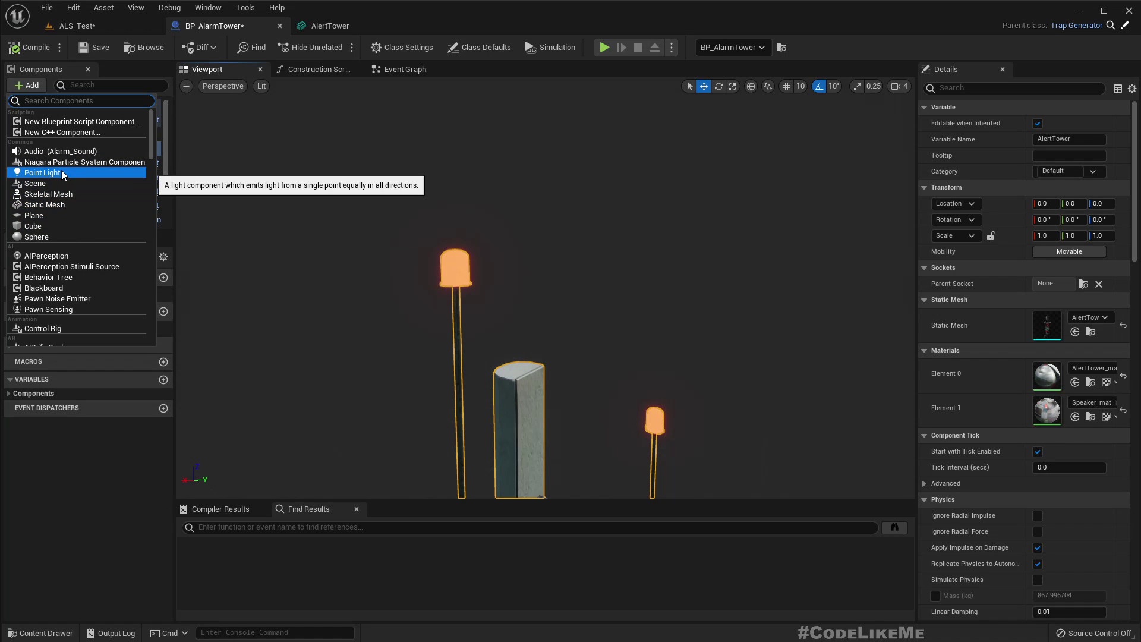
scroll(65, 205, down, 2)
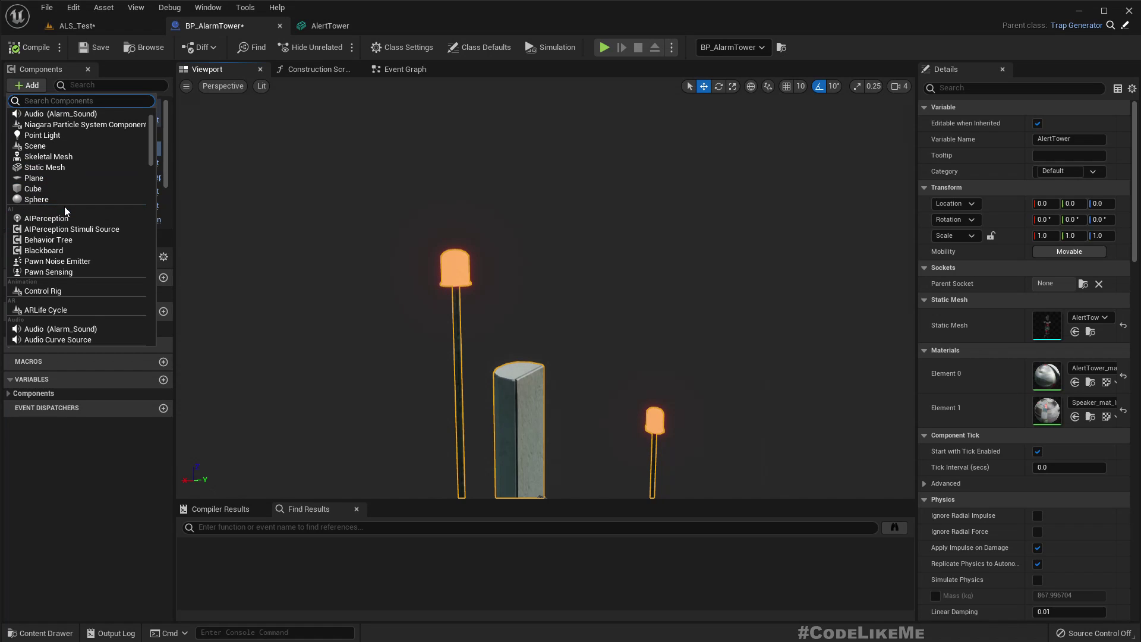
scroll(66, 203, down, 6)
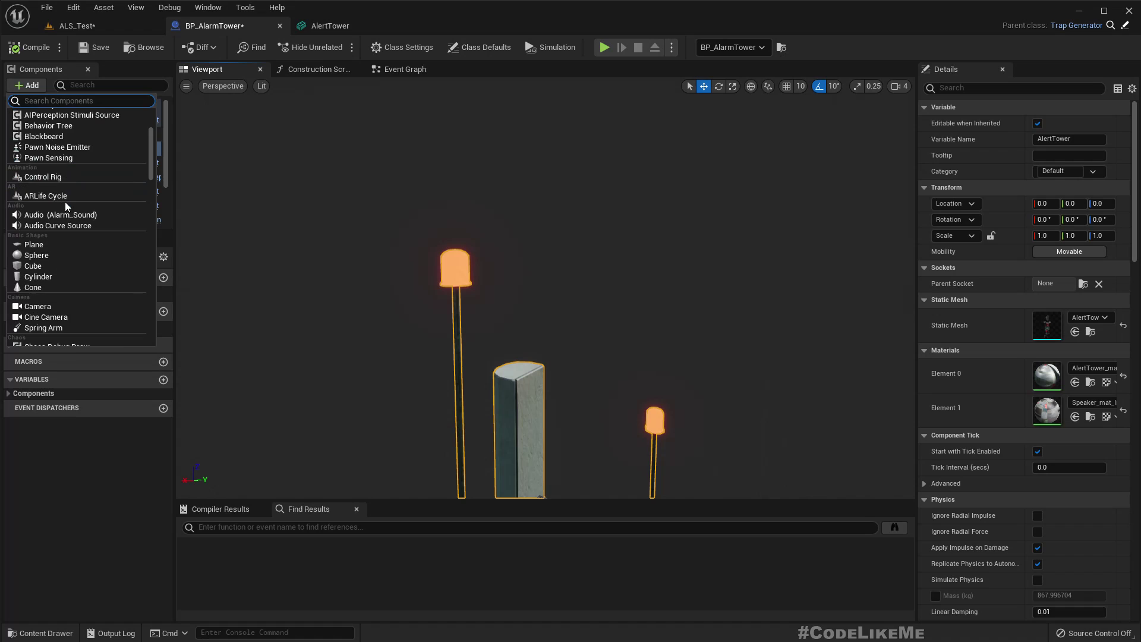
scroll(66, 202, down, 2)
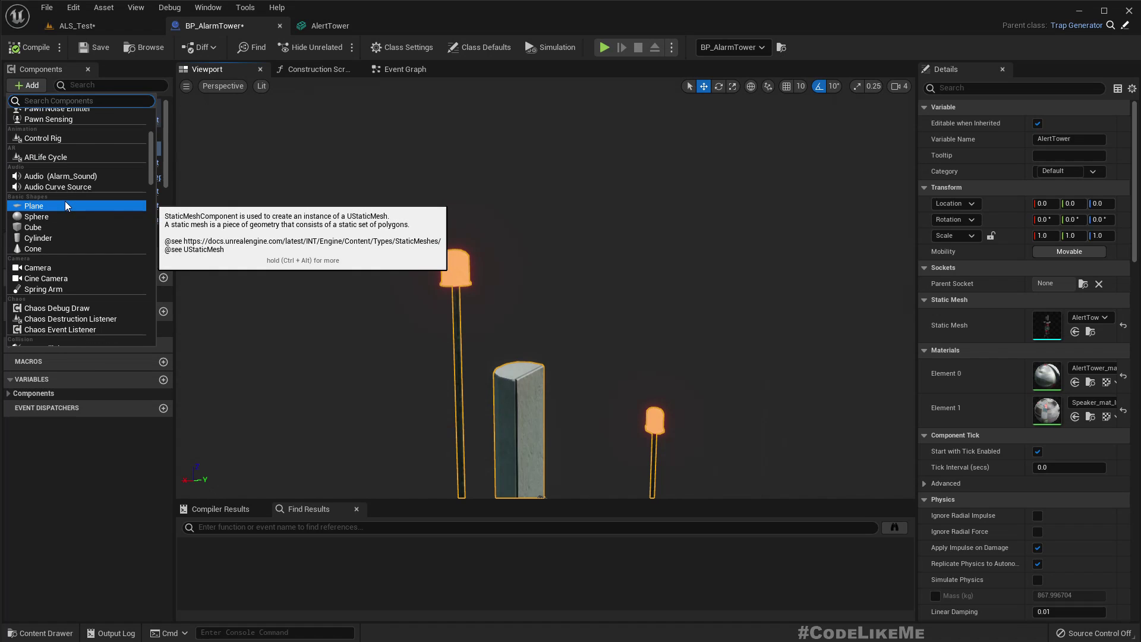
scroll(65, 201, up, 10)
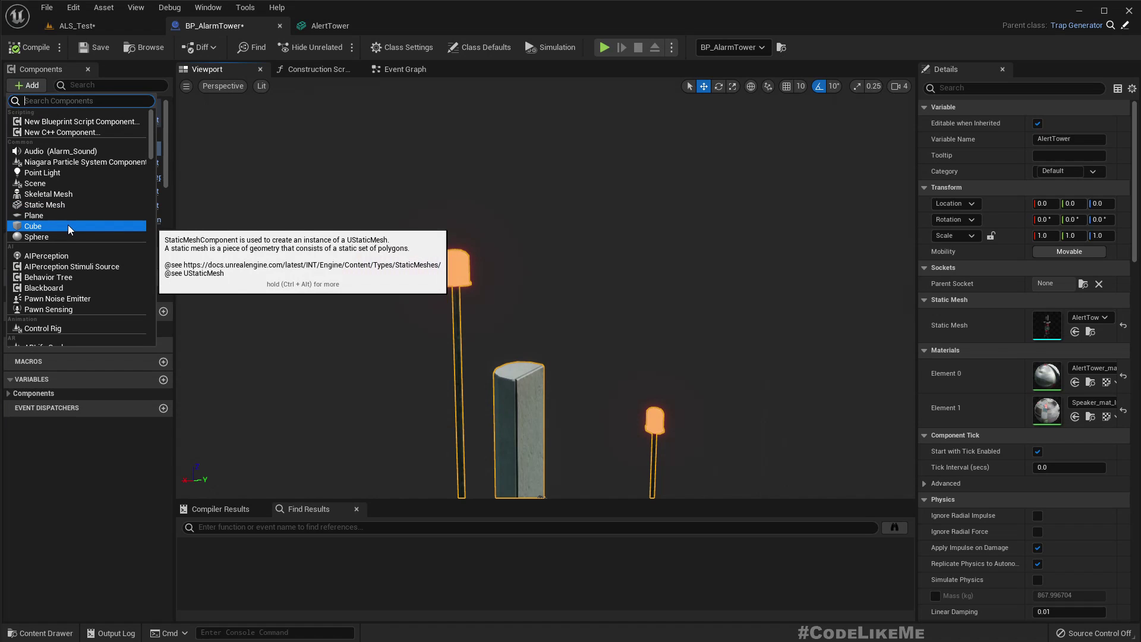
scroll(68, 226, down, 2)
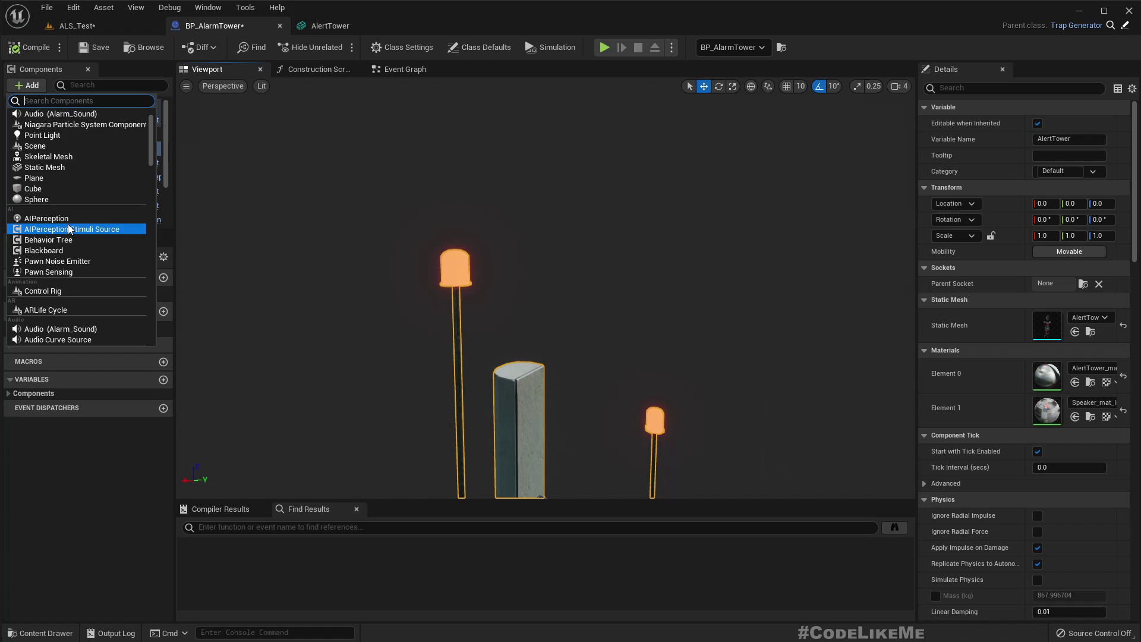
scroll(68, 226, up, 2)
scroll(73, 213, down, 4)
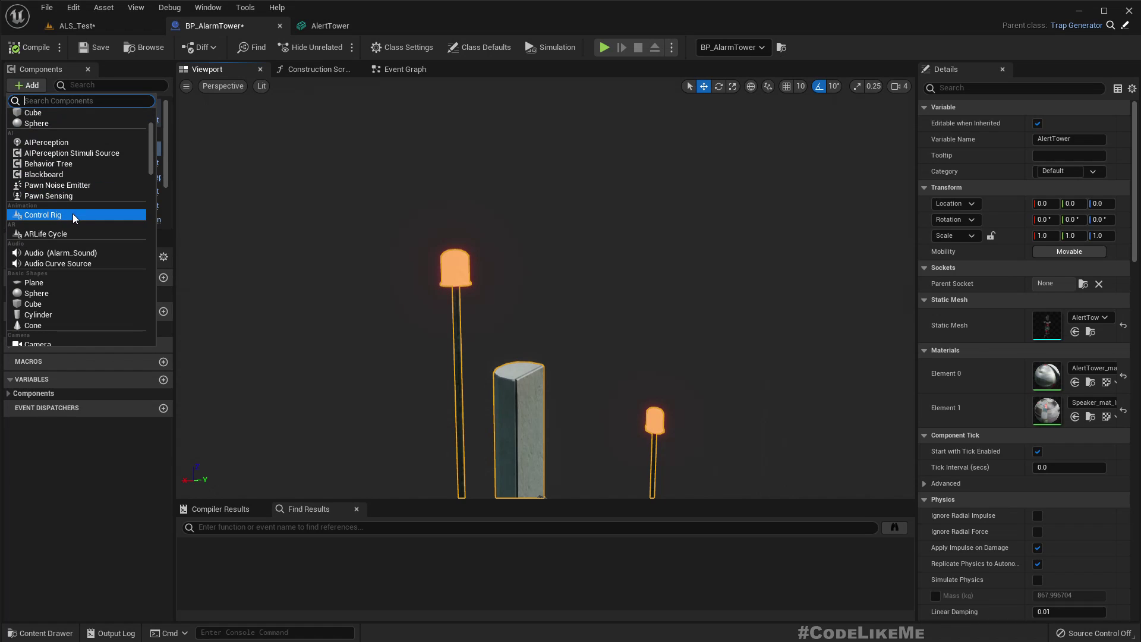
click(42, 313)
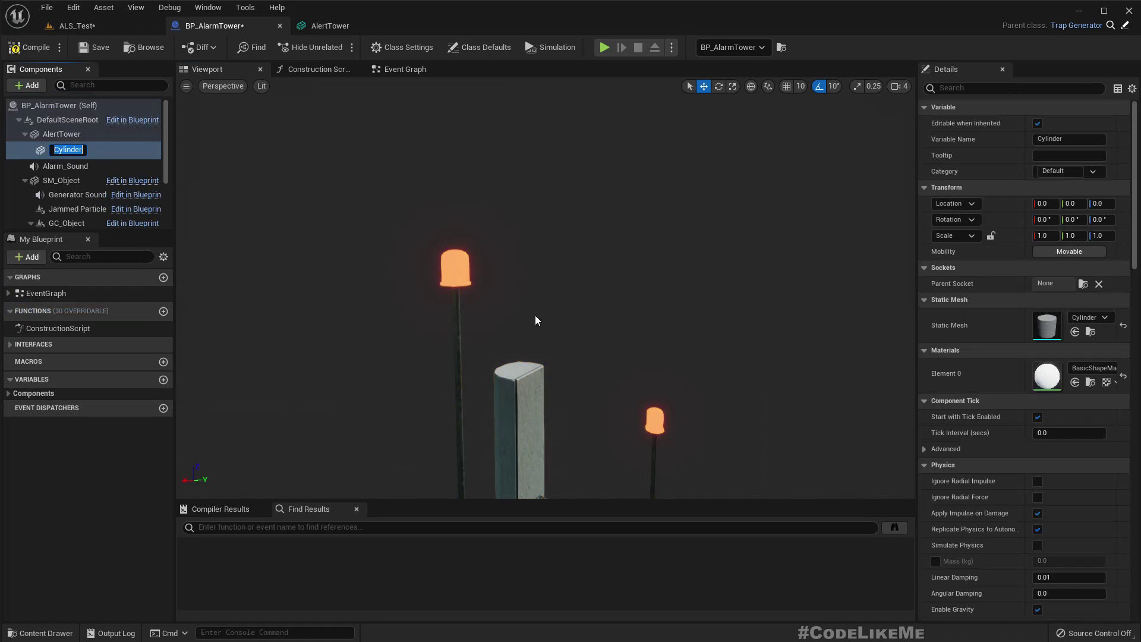
Step: Raise the Cylinder component to the lamps at the top of the tower, at a Z location of about 1153
key(s)
right_drag(515, 284, 550, 326)
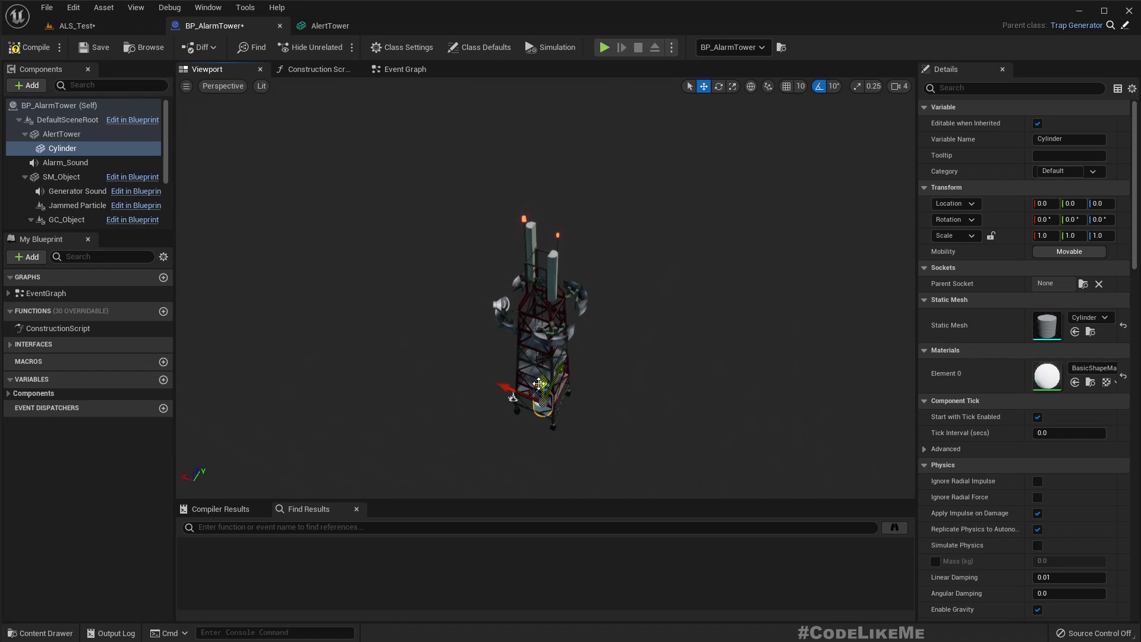
drag(539, 383, 526, 152)
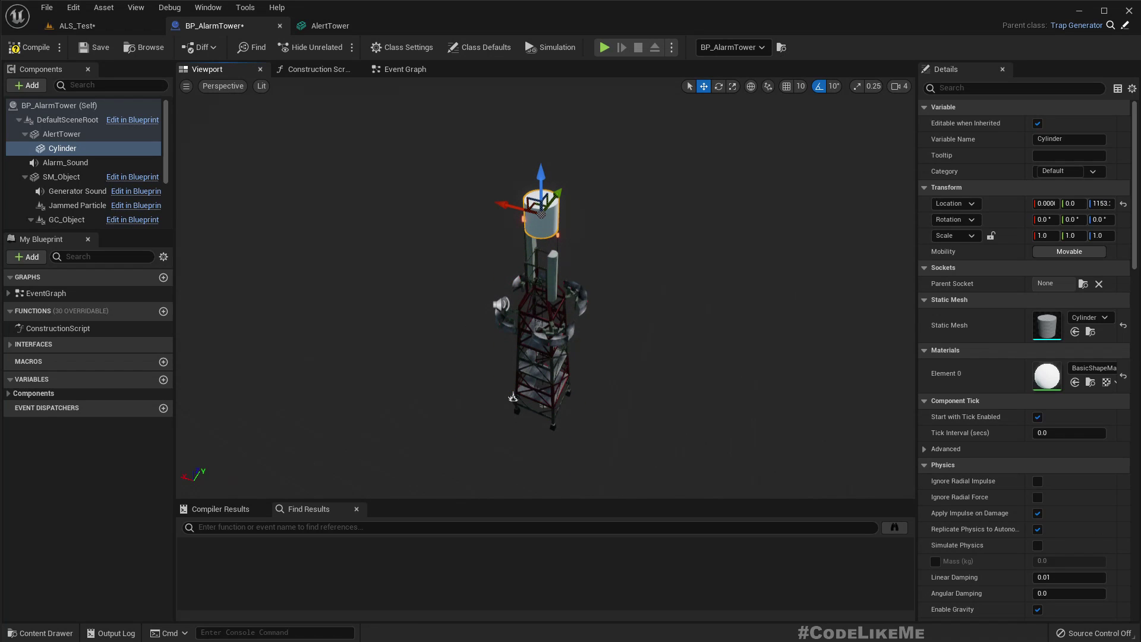
key(w)
right_drag(575, 413, 549, 371)
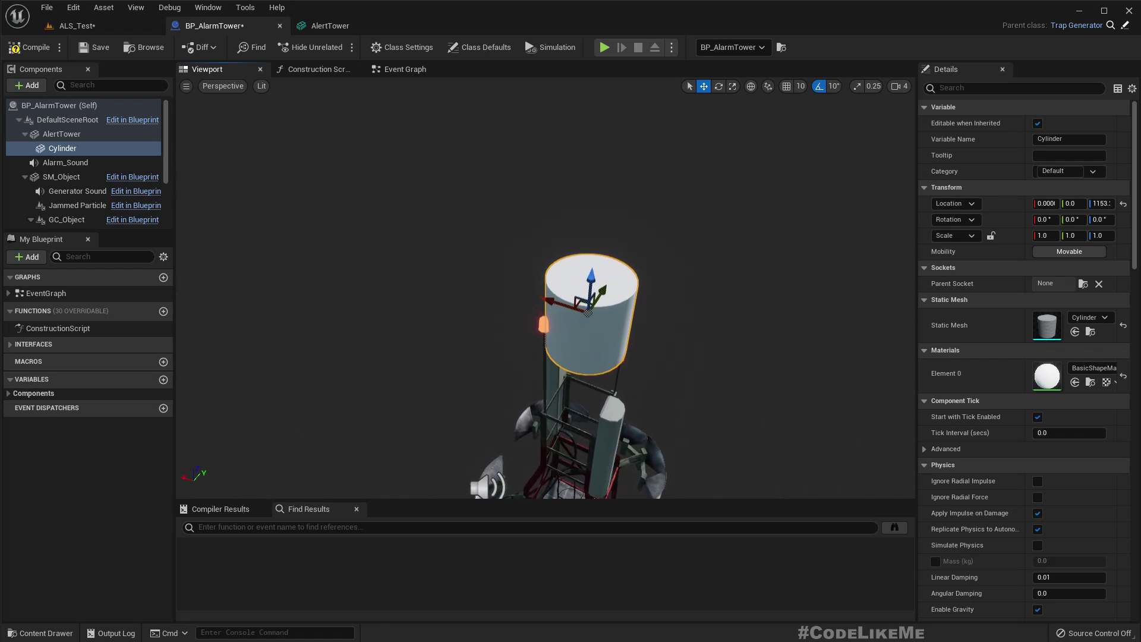
Step: Open the AlertTower component's static mesh again and add a new socket to it
click(612, 426)
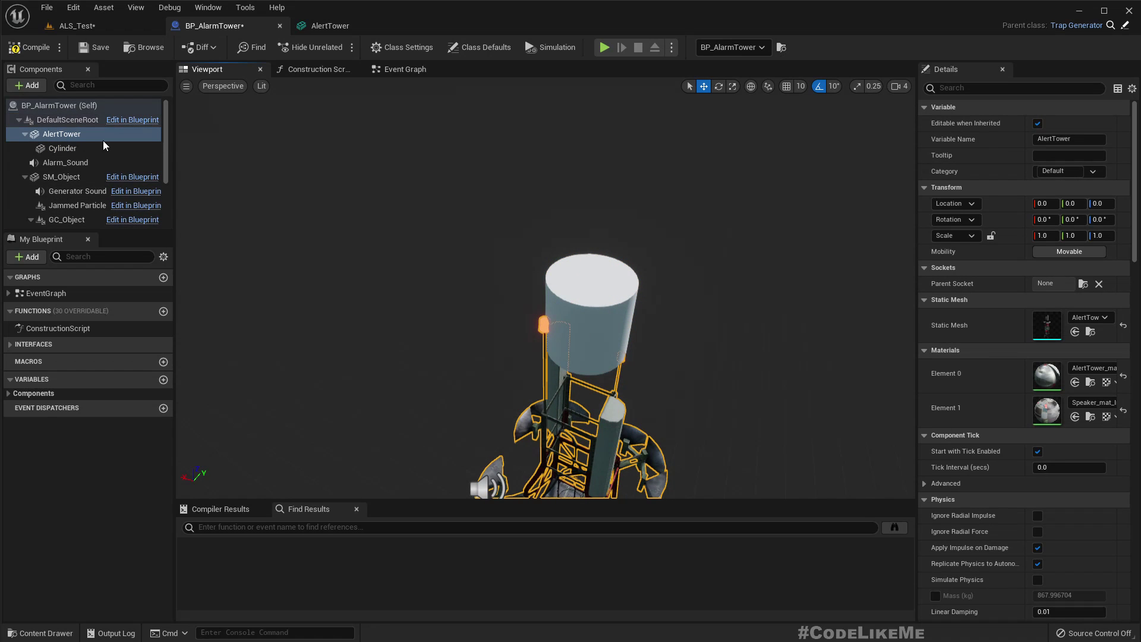
double_click(1047, 326)
right_drag(552, 295, 507, 264)
key(s)
key(q)
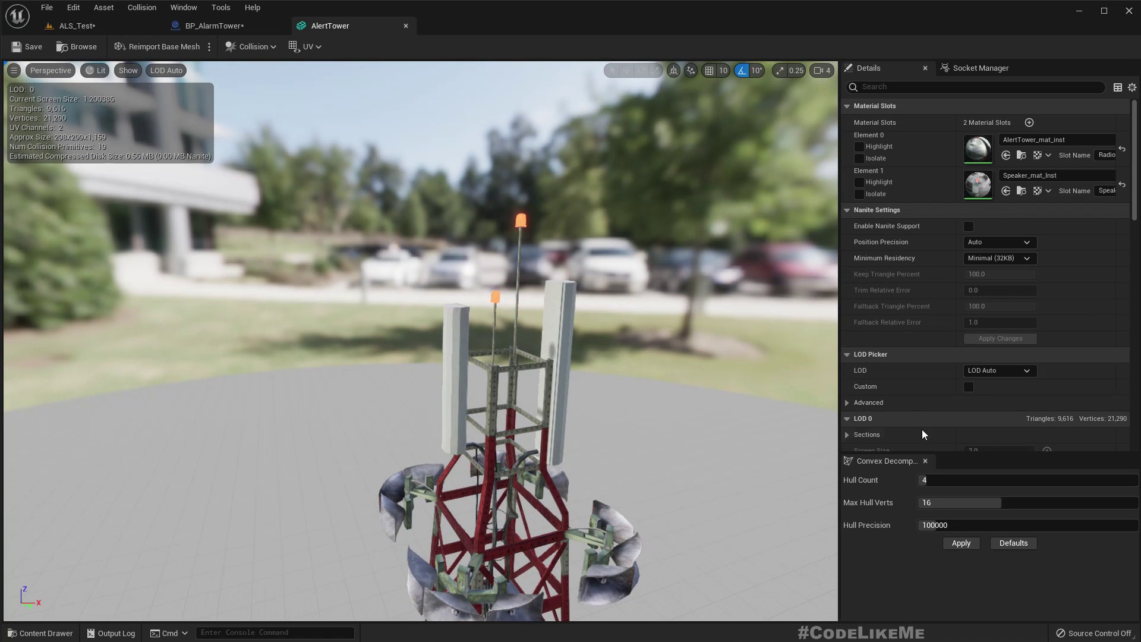
scroll(1000, 404, down, 3)
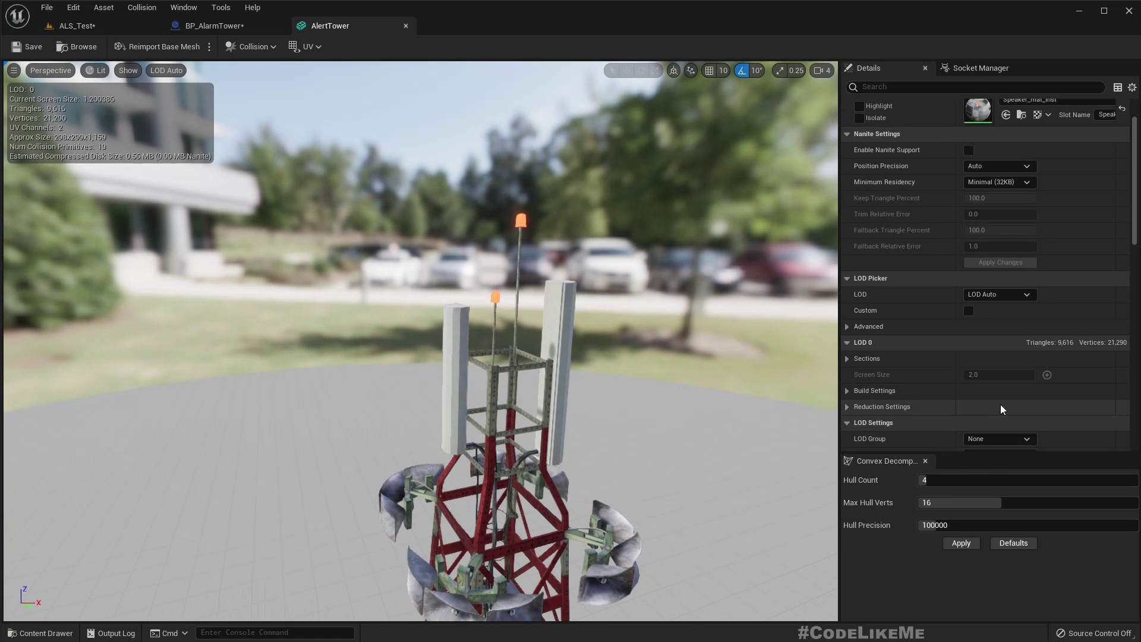
click(185, 11)
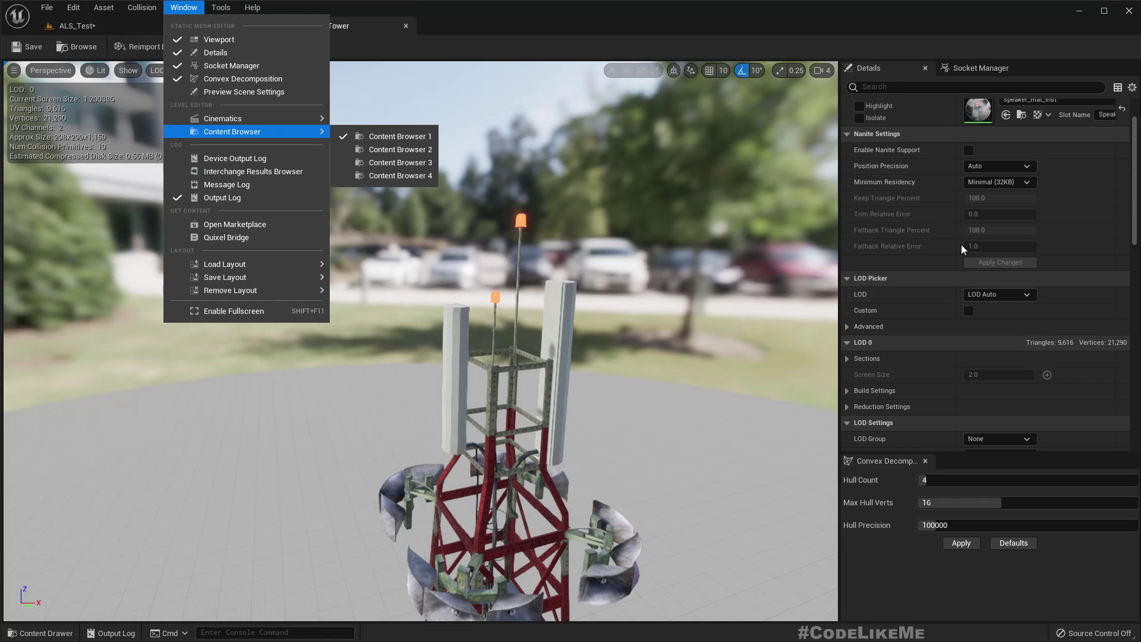
click(986, 66)
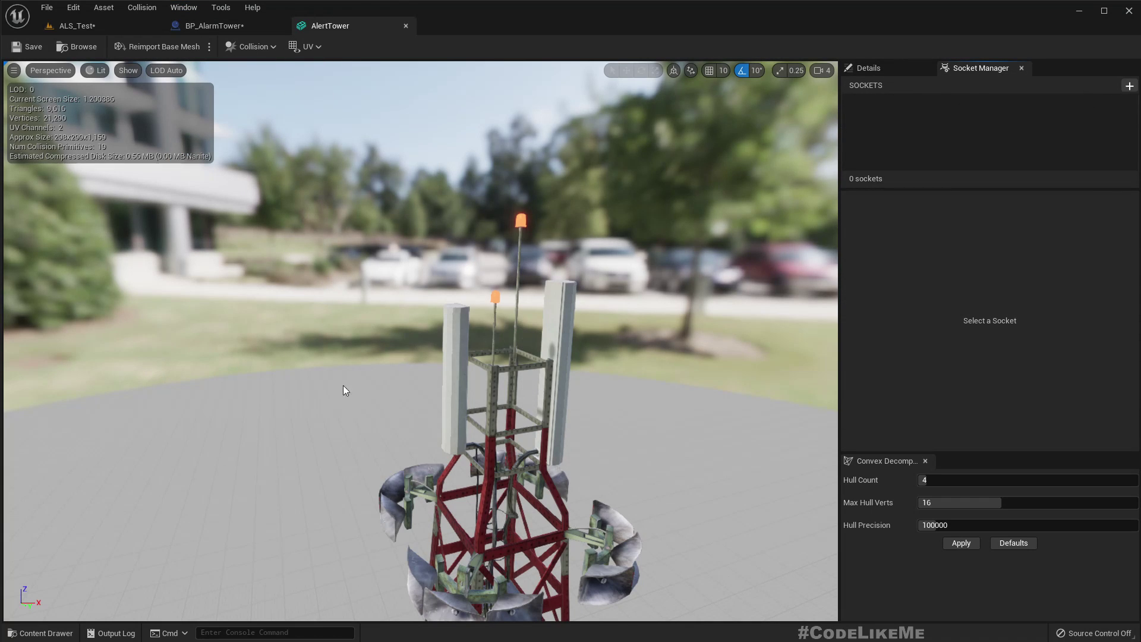
drag(341, 356, 154, 272)
Step: In the Right orthographic view, raise the new socket to the top of the tower, at Z about 1156
click(41, 70)
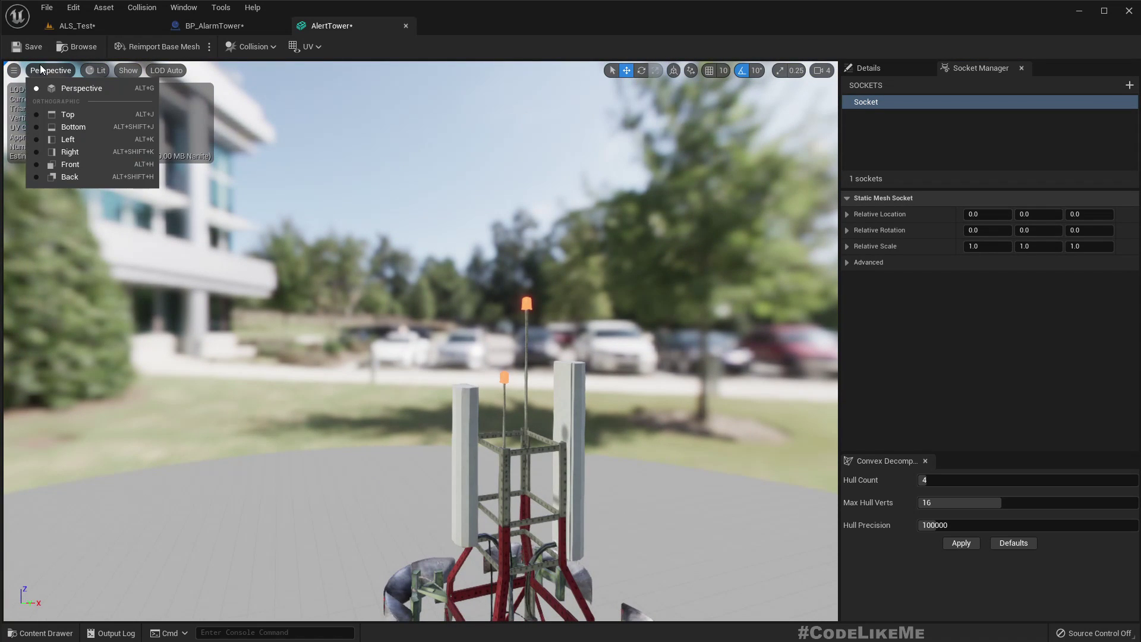
click(66, 156)
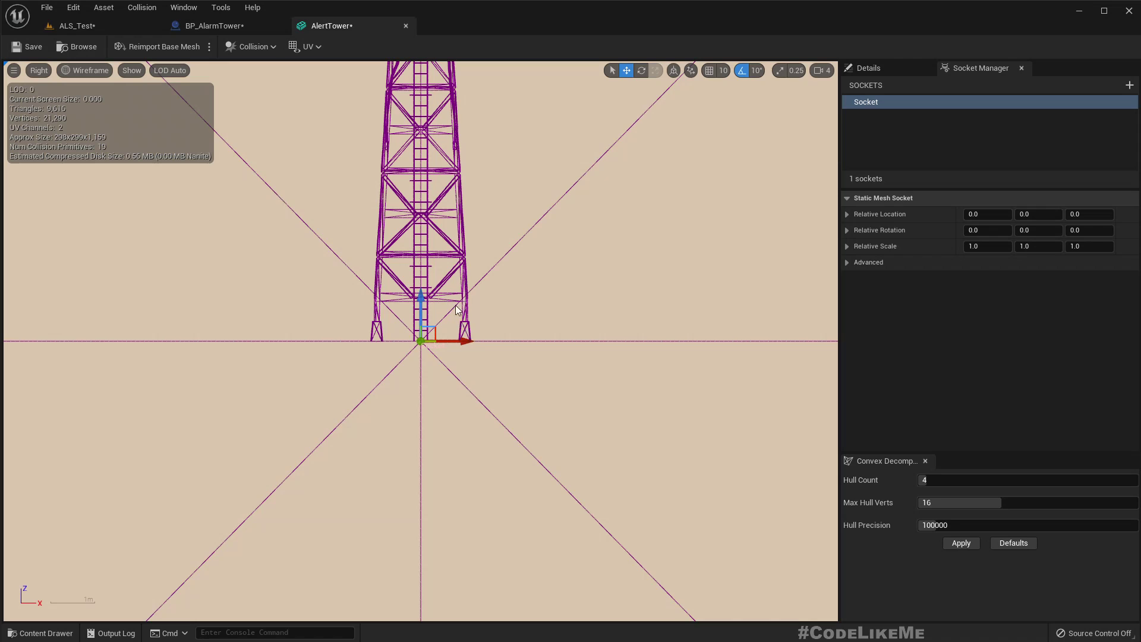
right_drag(462, 290, 452, 418)
scroll(452, 418, down, 3)
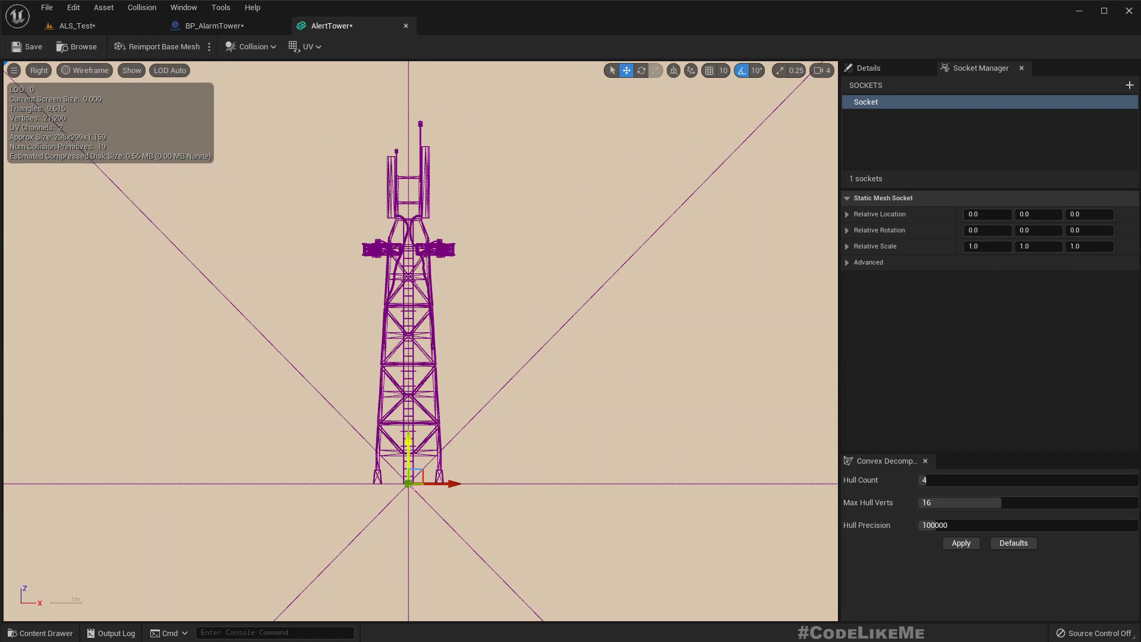
drag(411, 447, 405, 83)
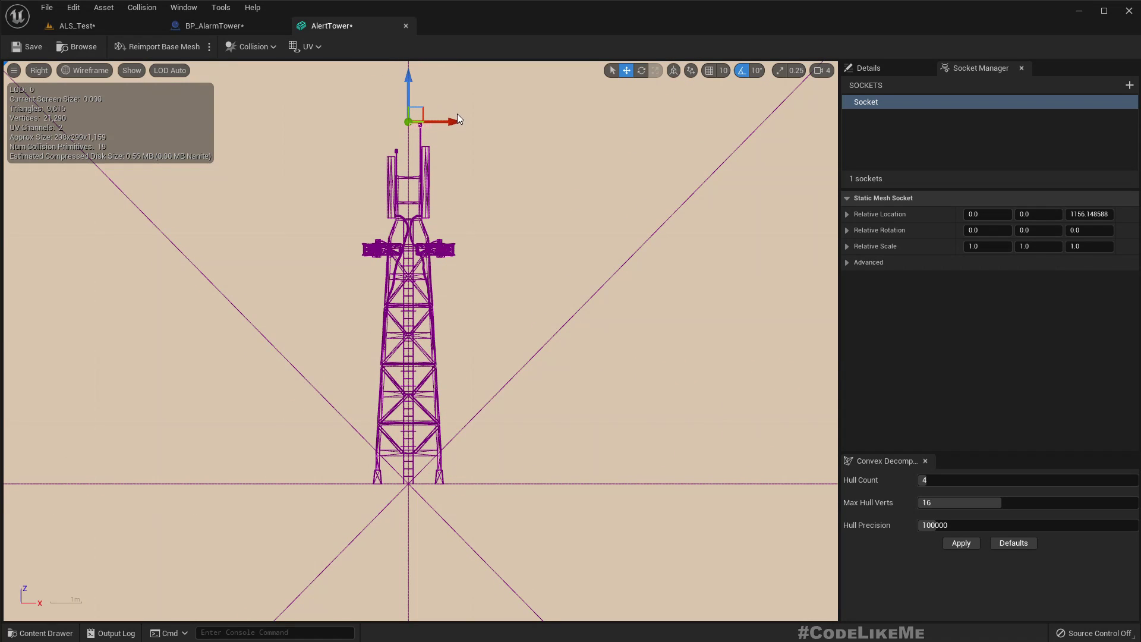
Step: Centre the socket inside the taller lamp by moving it to X about 38.9 and lowering it to Z about 1150
scroll(457, 122, up, 4)
right_drag(432, 141, 445, 272)
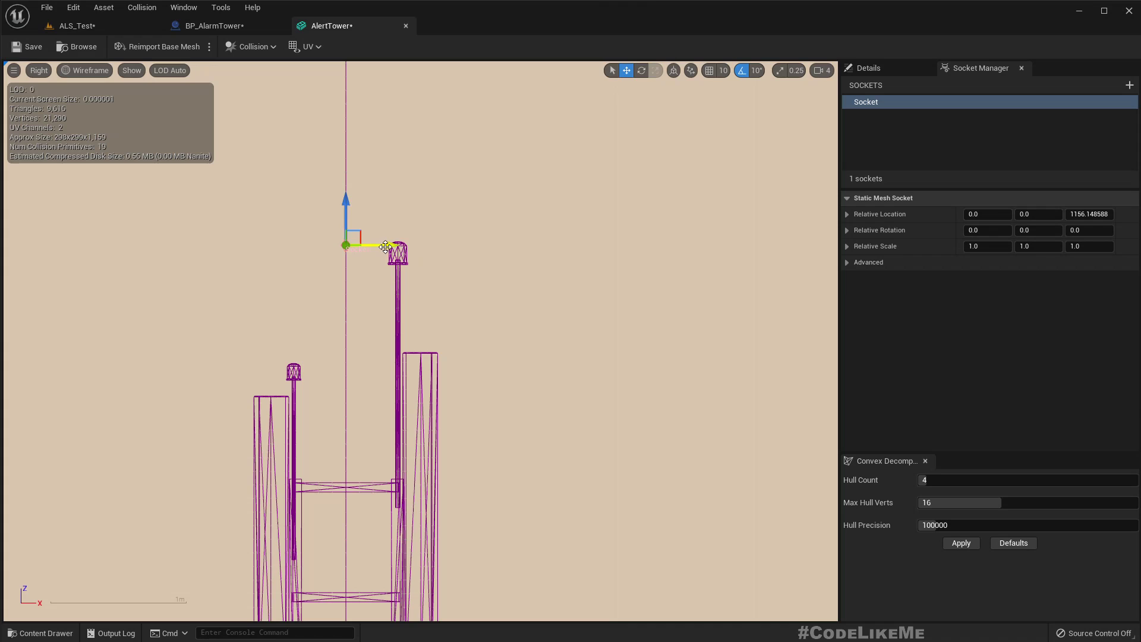
drag(386, 245, 439, 247)
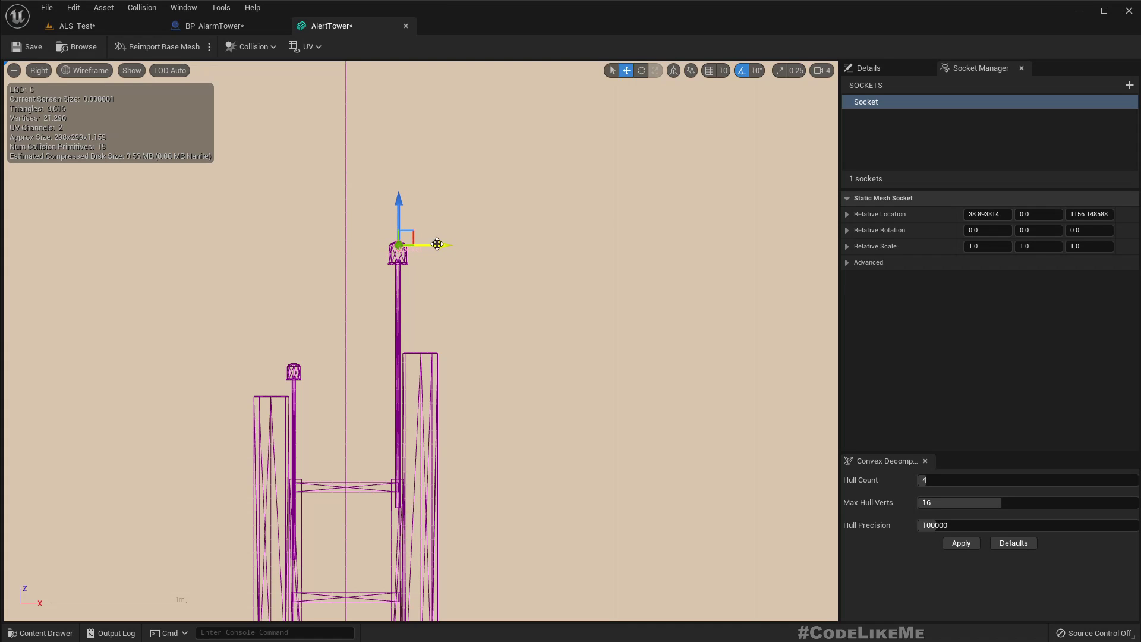
scroll(421, 255, up, 5)
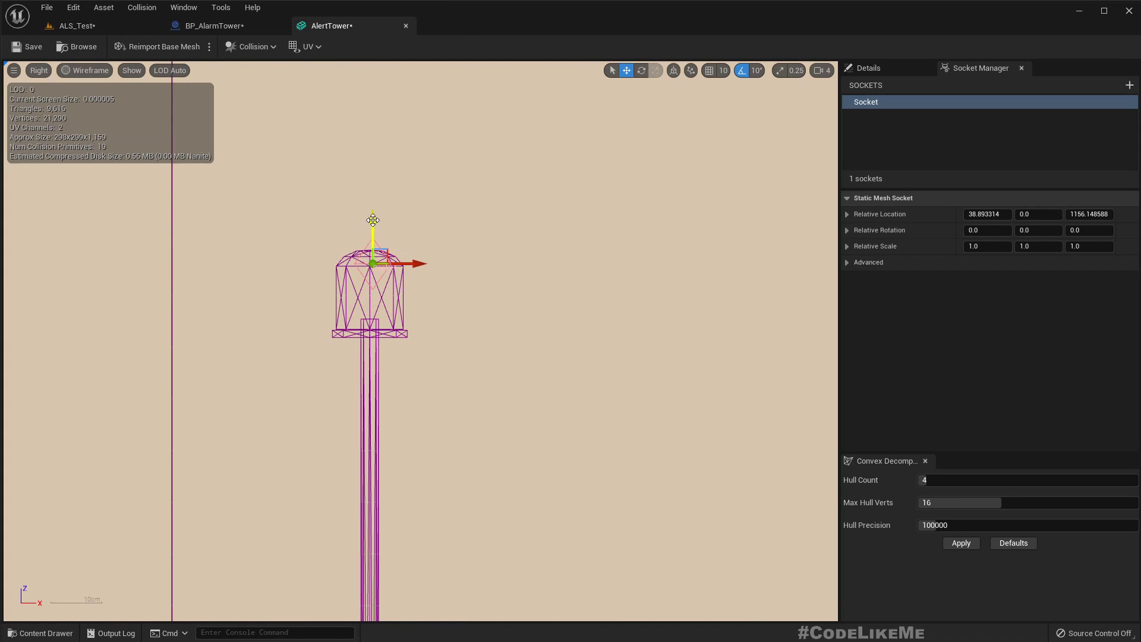
drag(373, 221, 371, 251)
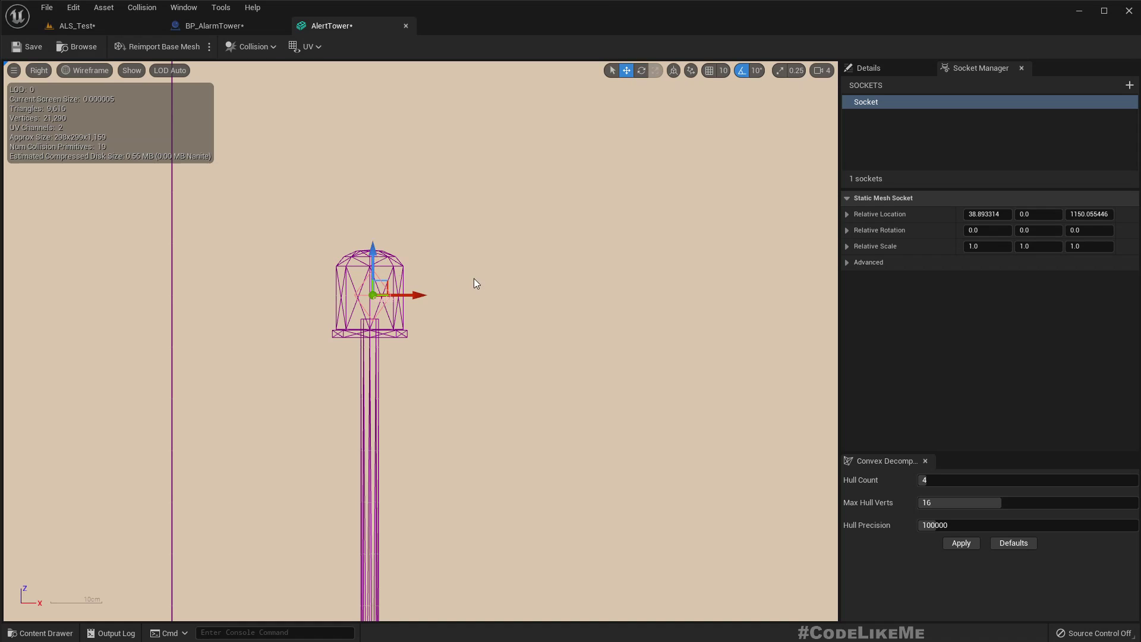
Step: Rename the socket in the taller lamp to L1
click(885, 106)
text(L1)
key(Return)
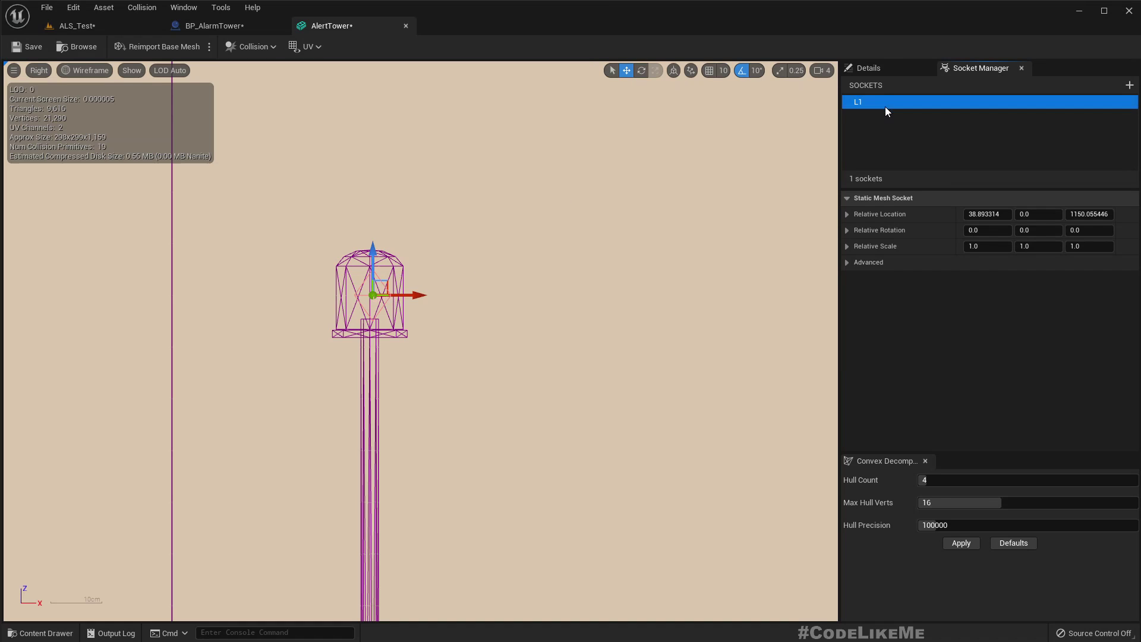
Step: Duplicate socket L1 and rename the copy L2
right_click(886, 106)
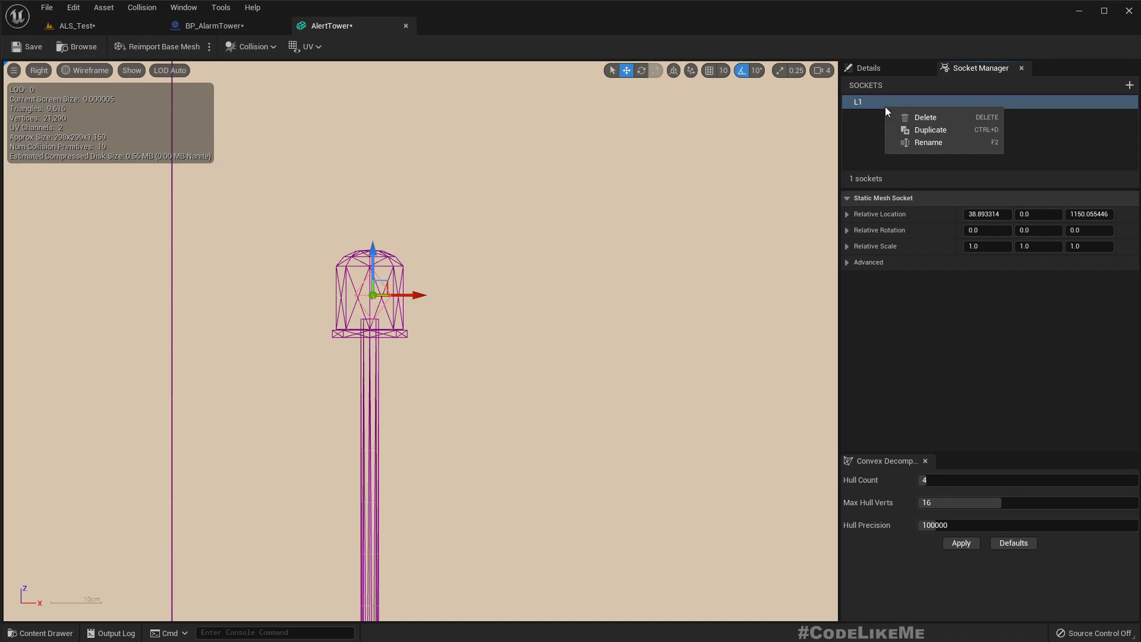
click(919, 126)
right_drag(366, 352, 487, 342)
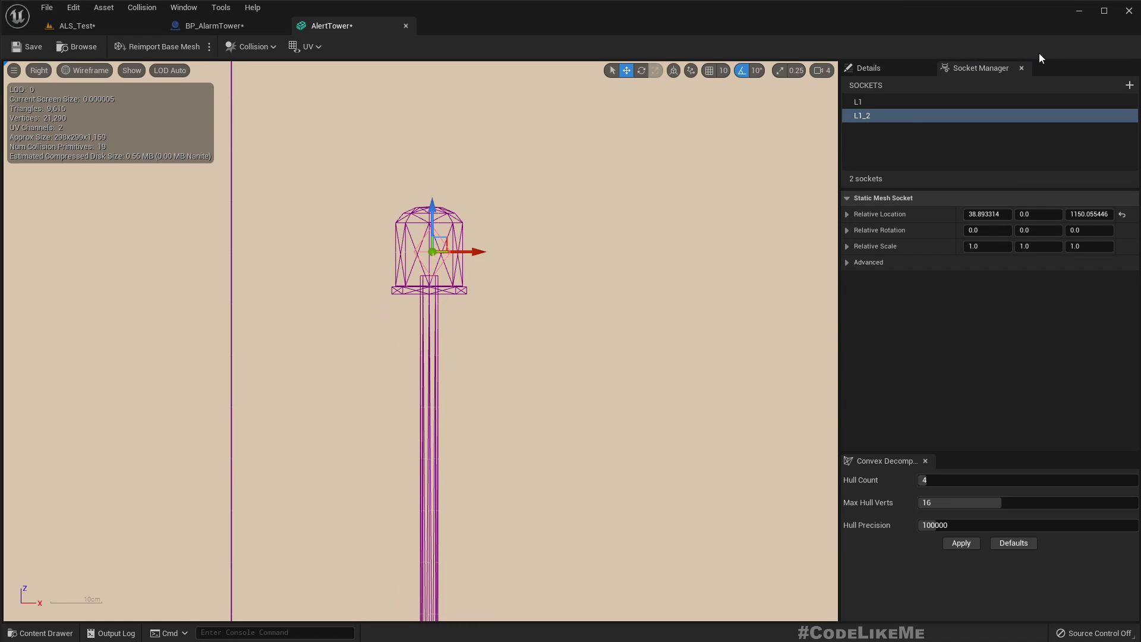
click(911, 116)
key(BackSpace)
key(BackSpace)
text(2)
key(Return)
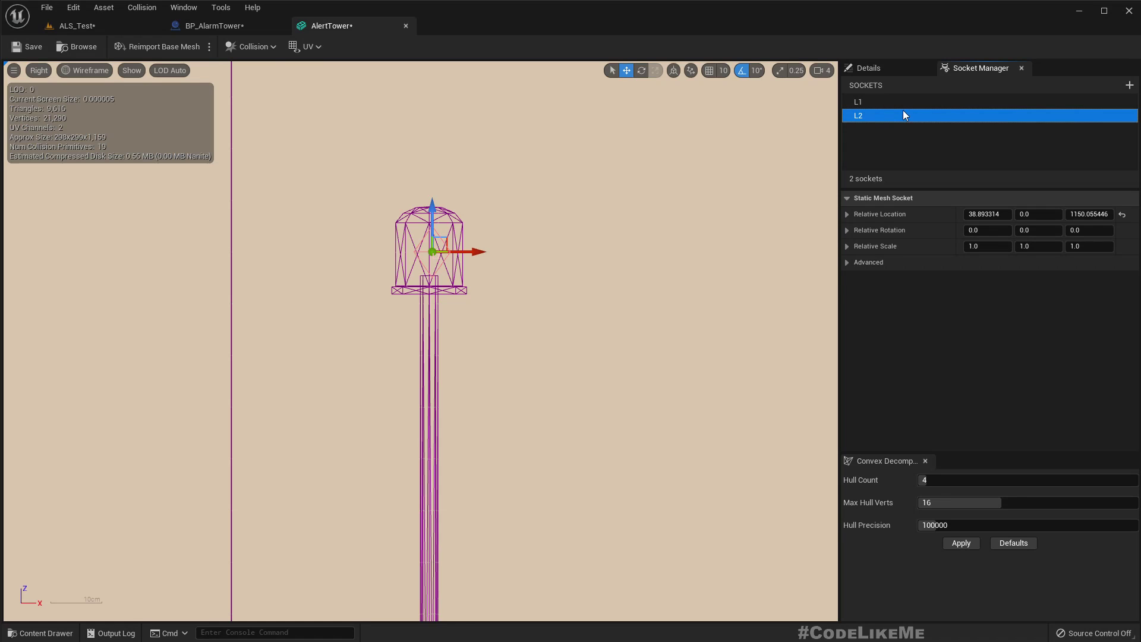
Step: Move socket L2 into the shorter lamp in the Right view, to X about -38.3 and Z about 1064
scroll(491, 377, down, 3)
right_drag(492, 376, 542, 233)
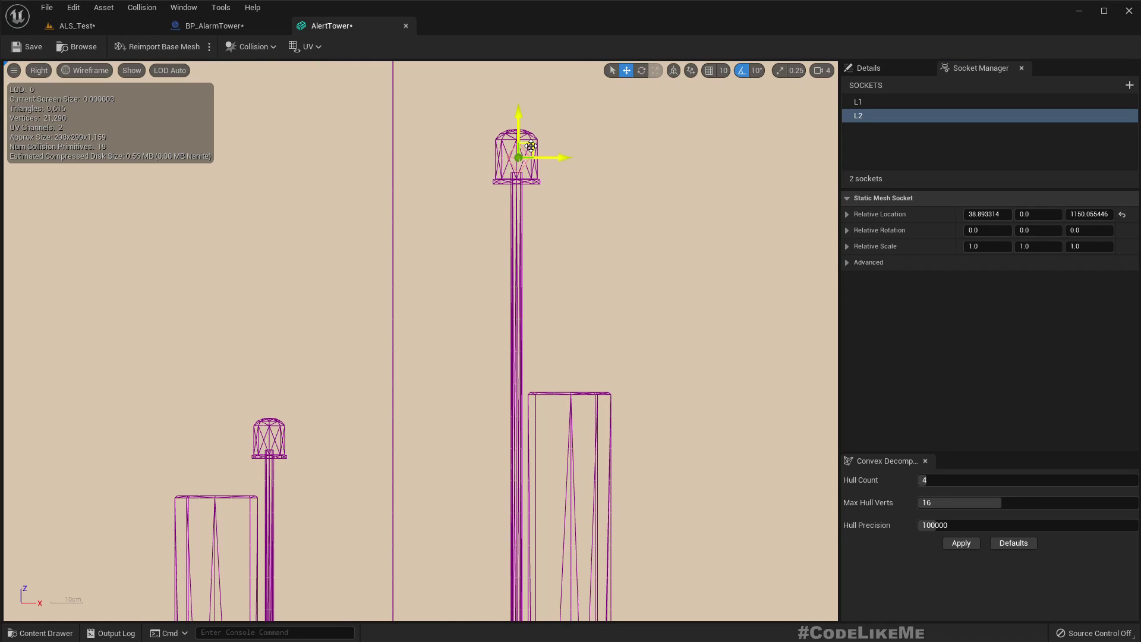
drag(531, 146, 286, 423)
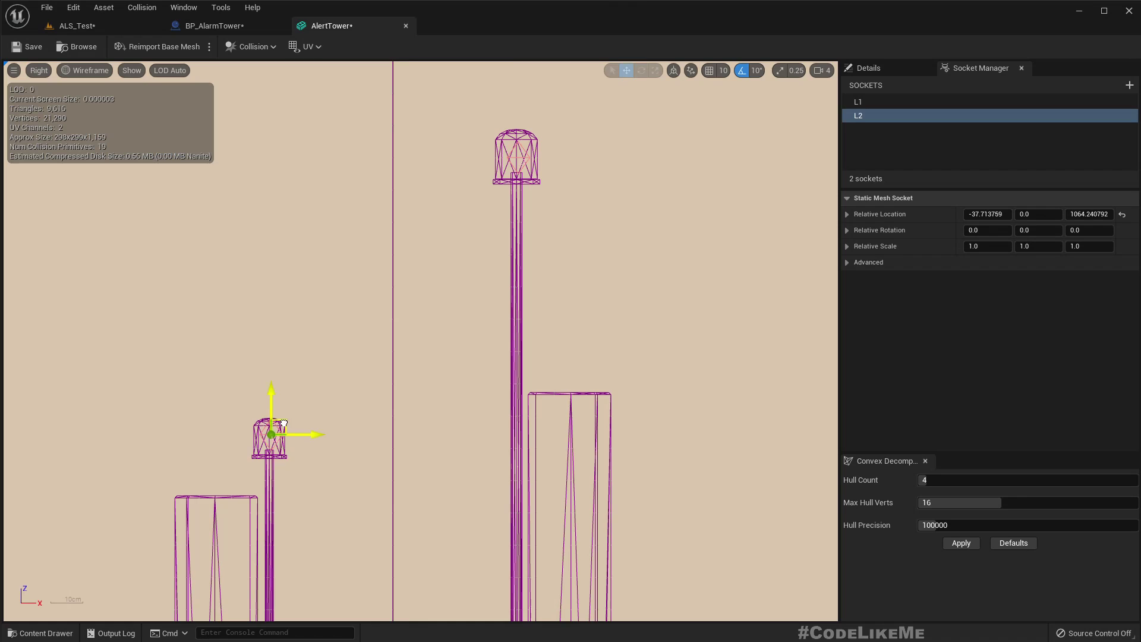
scroll(285, 423, up, 3)
right_drag(288, 454, 397, 377)
scroll(397, 377, up, 1)
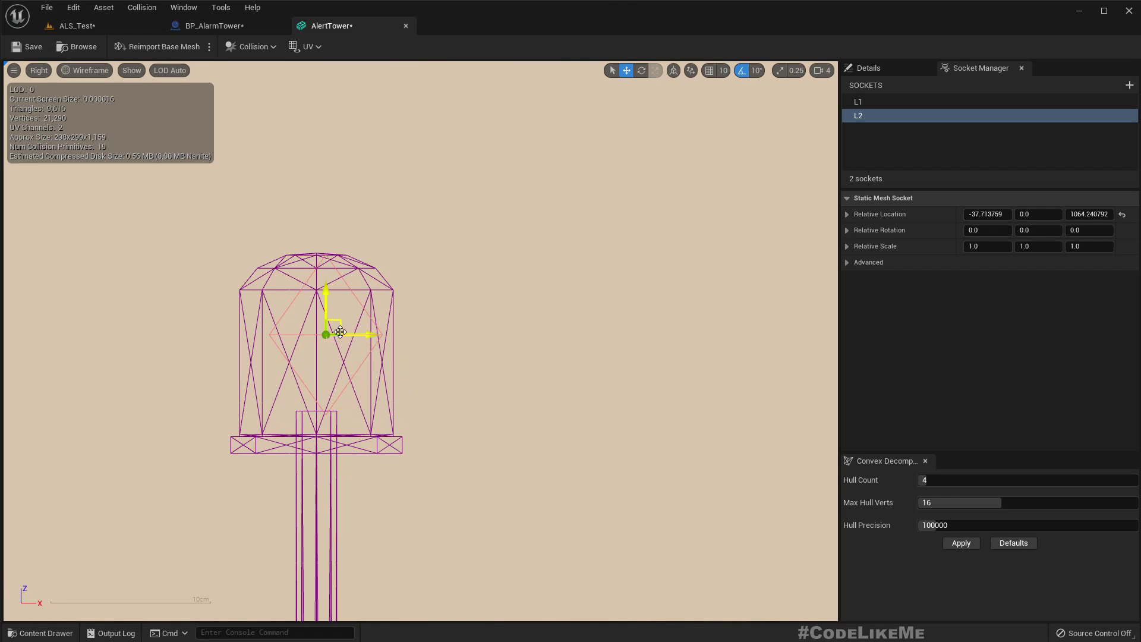
drag(359, 334, 350, 334)
scroll(419, 375, down, 6)
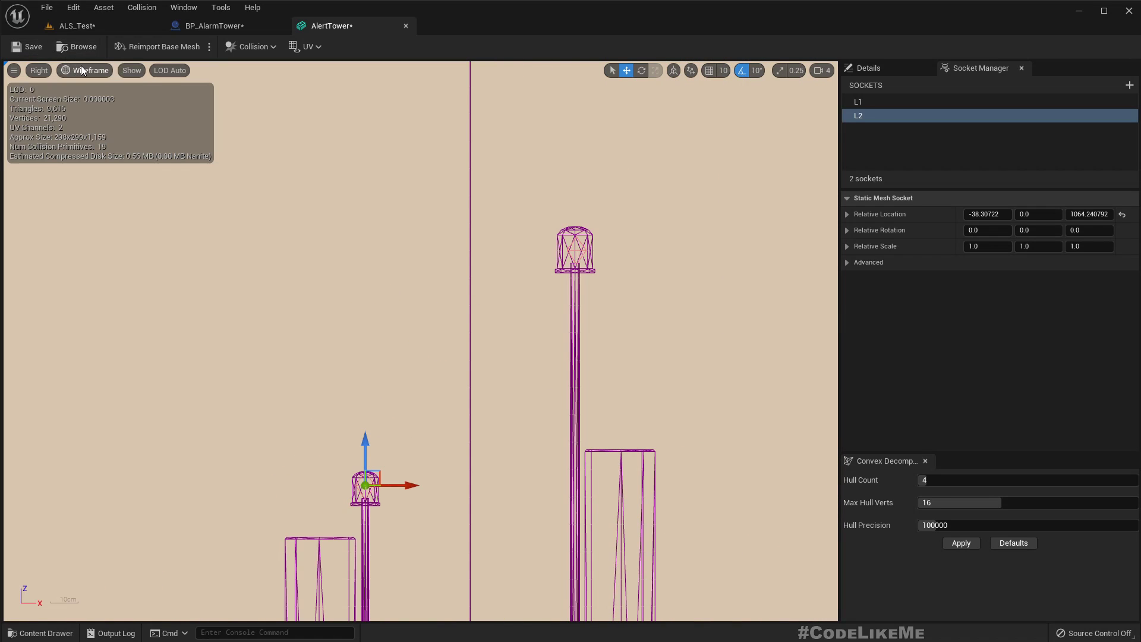
Step: In the Front orthographic view, shift socket L2 along Y into the shorter lamp, to Y about 38.9
click(39, 71)
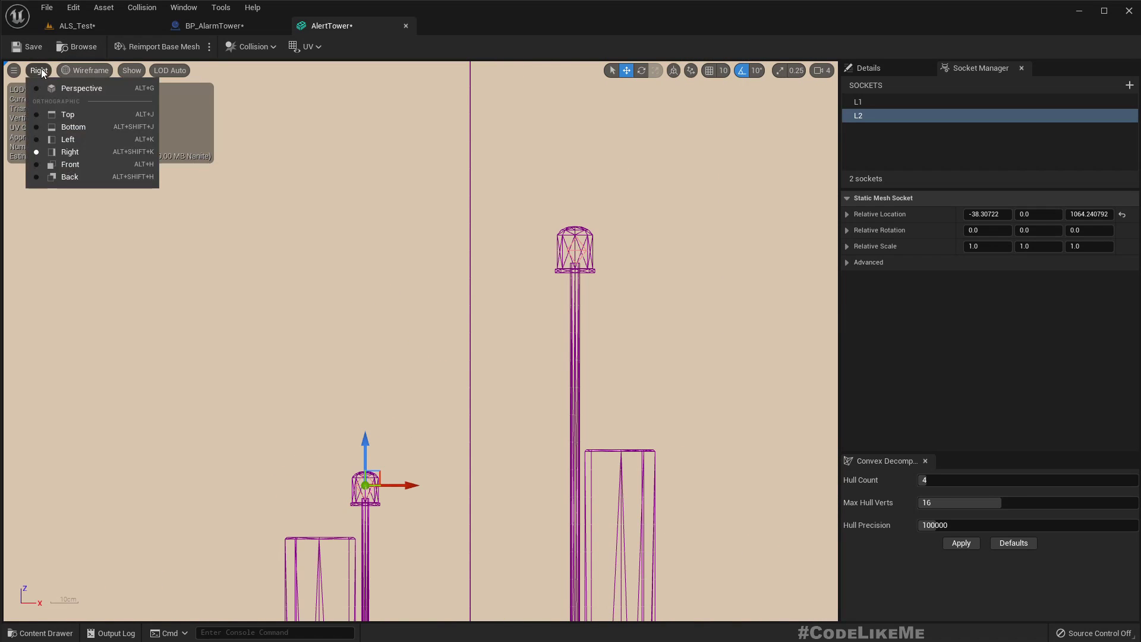
click(72, 165)
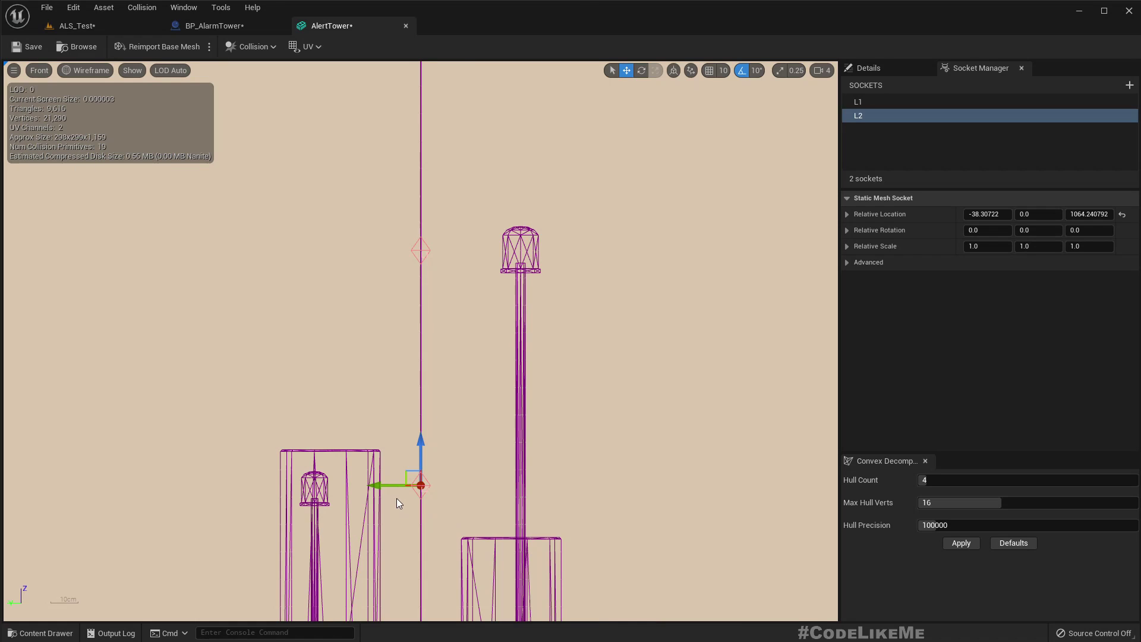
drag(375, 486, 270, 487)
scroll(315, 516, up, 4)
scroll(375, 444, down, 3)
scroll(375, 444, down, 1)
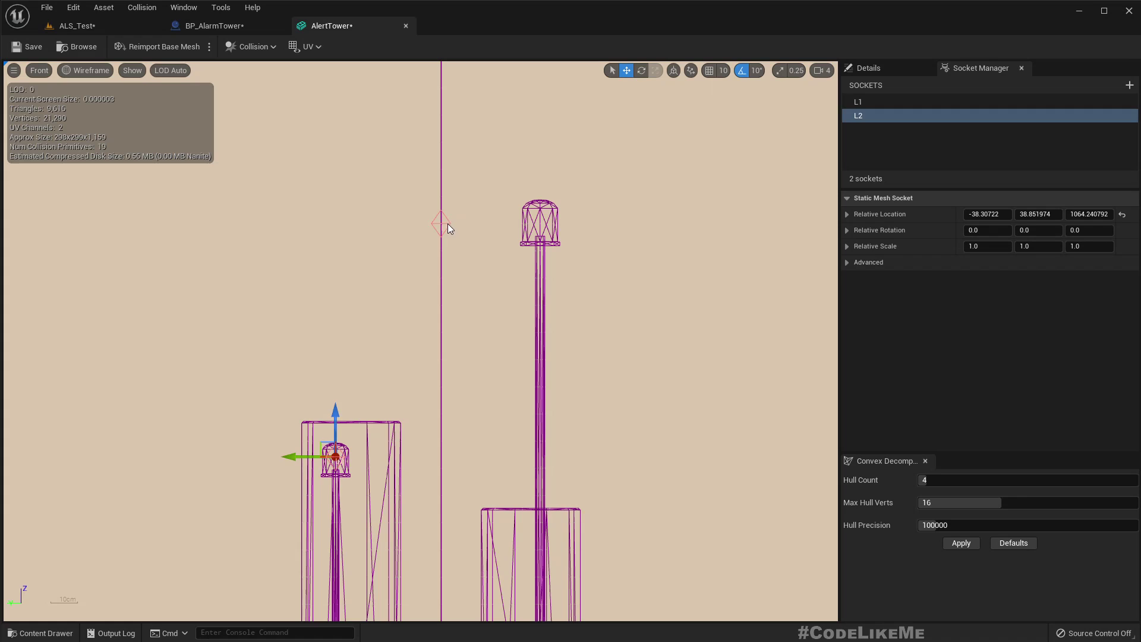
Step: Select socket L1 and shift it along Y to the centre of the taller lamp
click(448, 226)
scroll(640, 190, up, 2)
drag(201, 269, 395, 279)
click(586, 254)
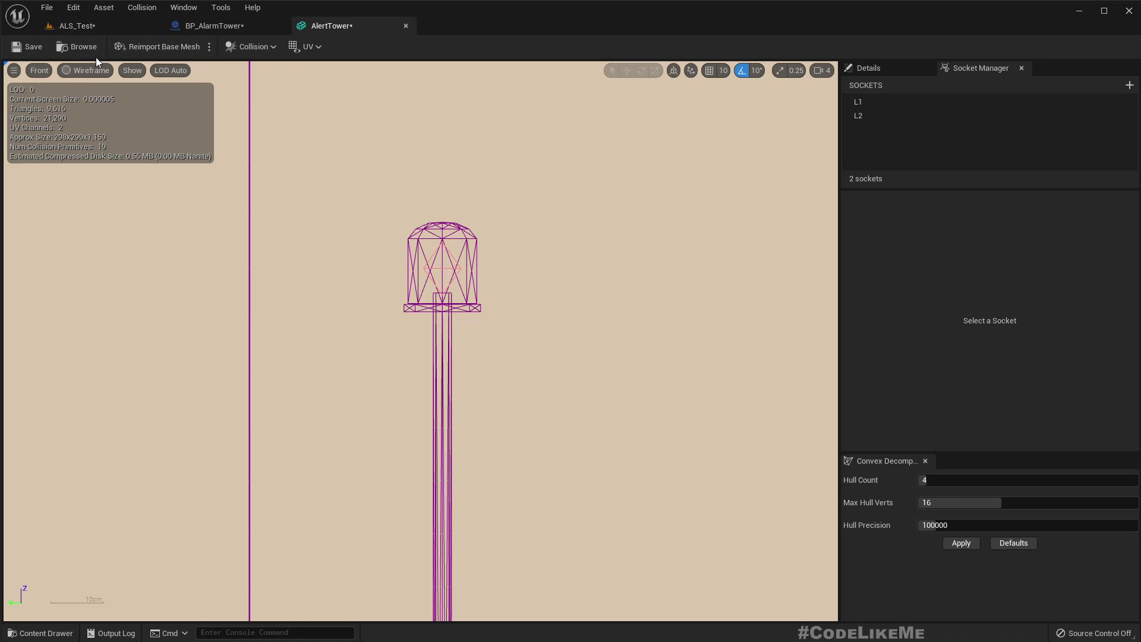
Step: Switch back to the Perspective view and close the AlertTower mesh editor
click(51, 72)
click(70, 88)
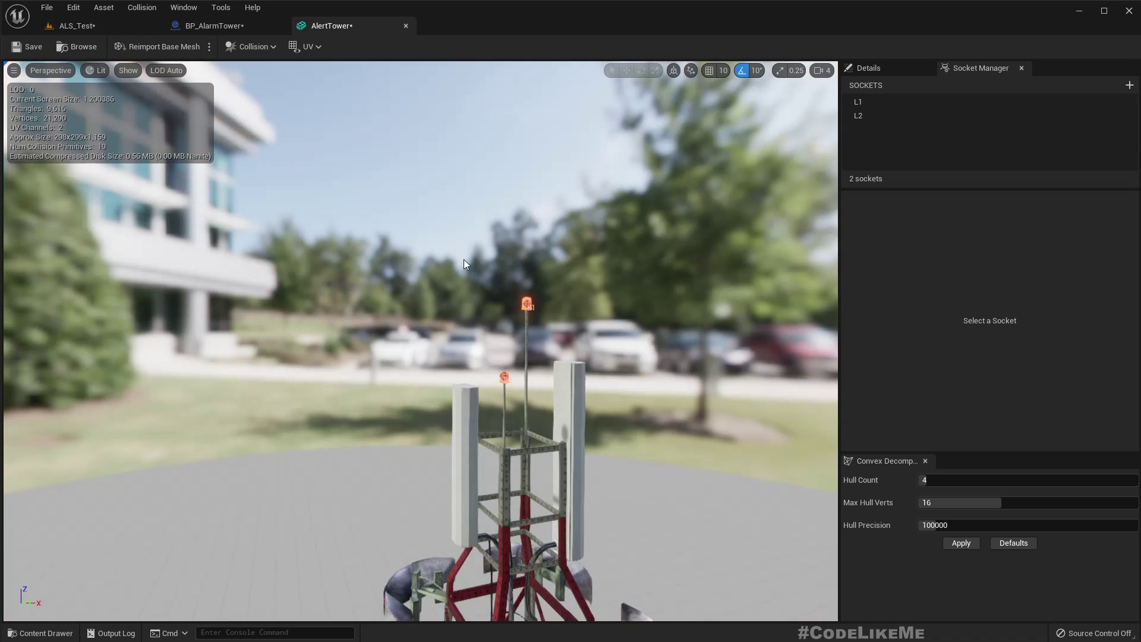
right_drag(376, 119, 375, 119)
click(406, 26)
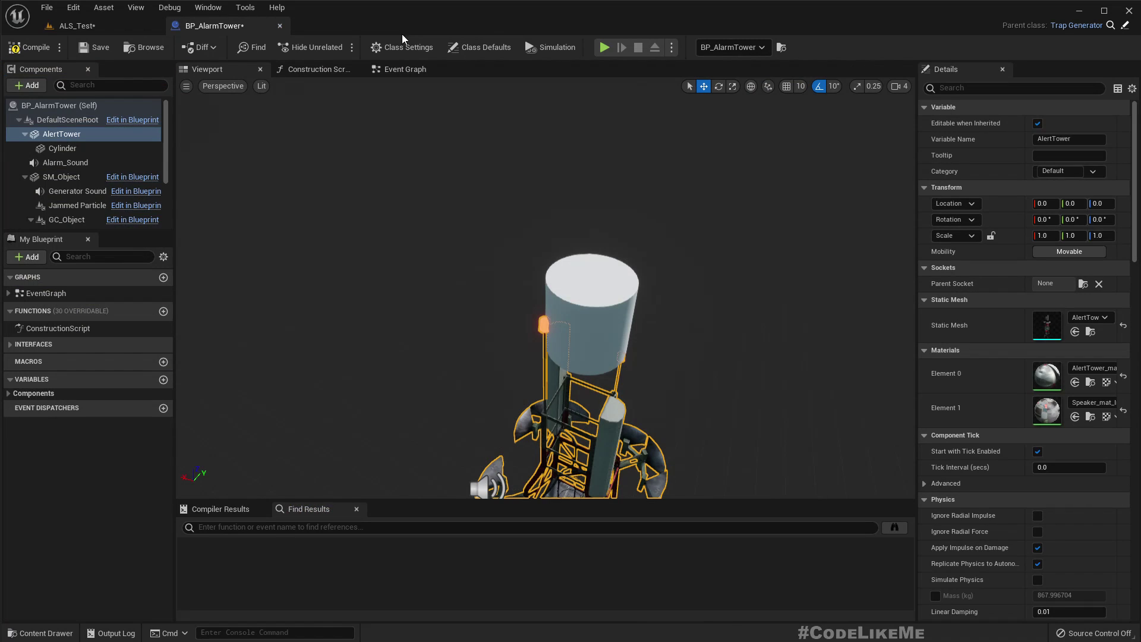
Step: Attach the Cylinder component to parent socket L1 and reset its relative location to zero
click(586, 287)
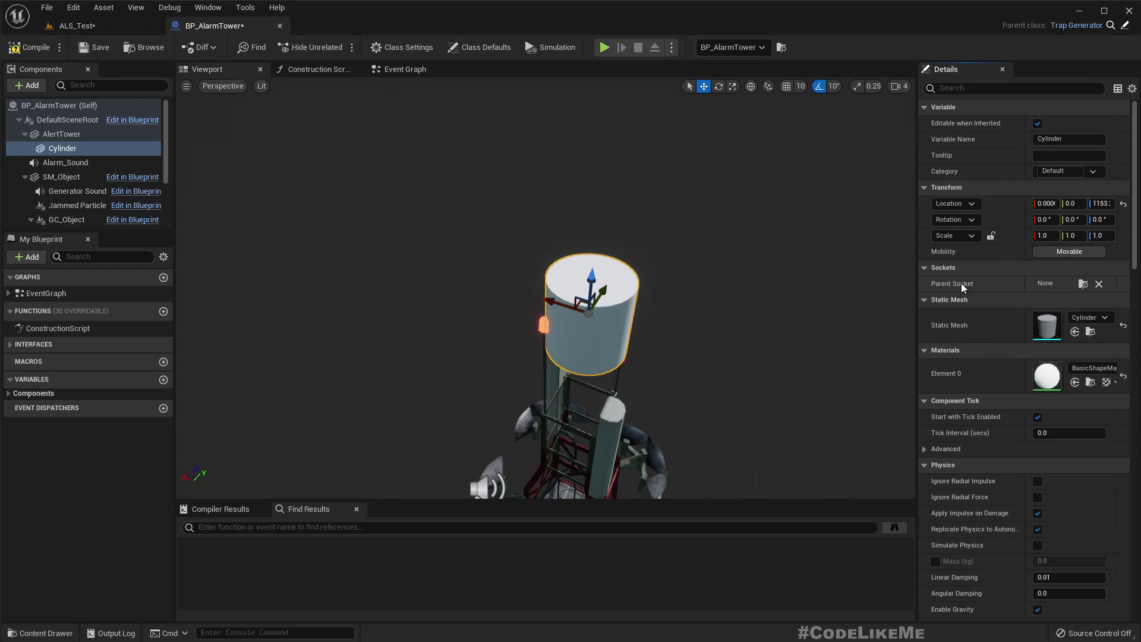
click(1082, 284)
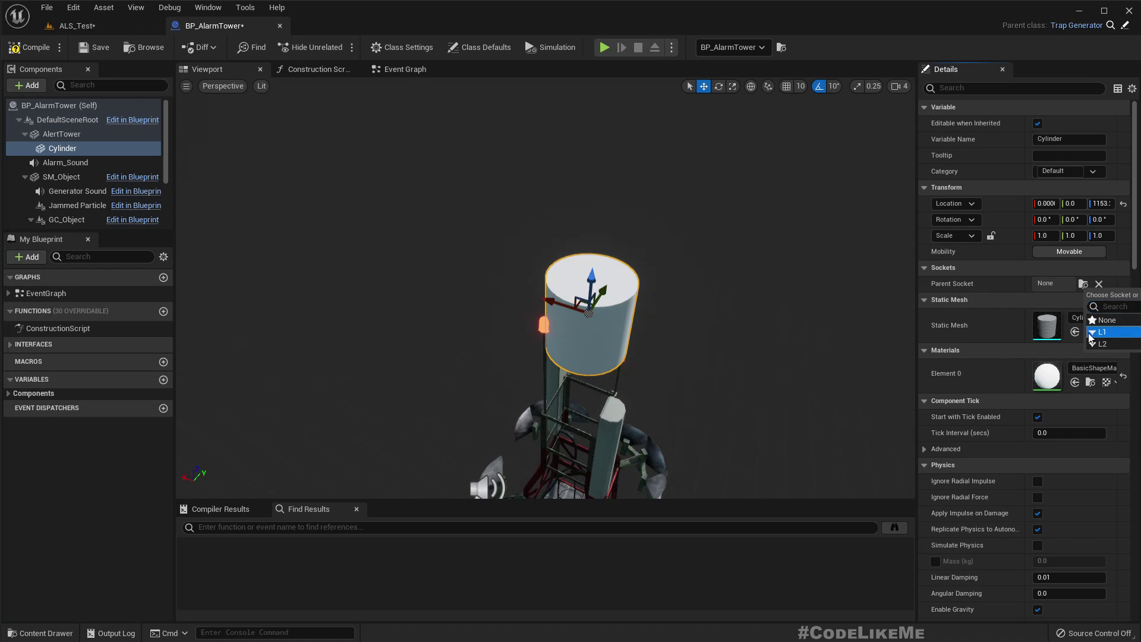
click(1090, 336)
key(s)
mouse_move(747, 334)
right_down()
mouse_move(748, 386)
mouse_move(747, 334)
right_up()
key(w)
click(1124, 207)
click(1123, 205)
key(f)
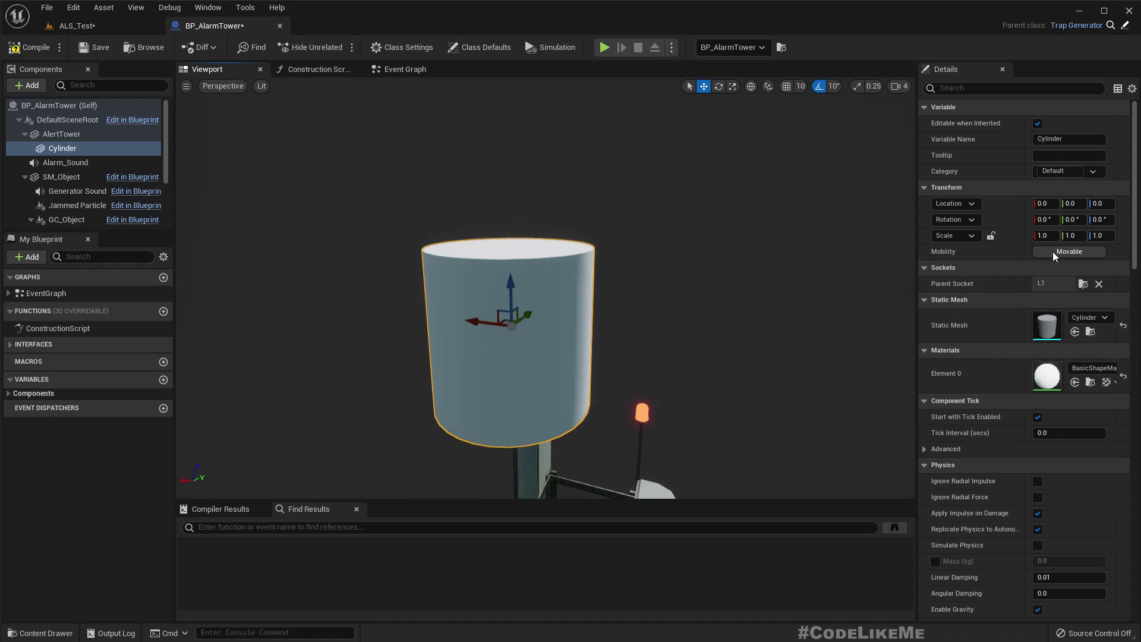
Step: Set the Cylinder's scale to 0.1 on all three axes
click(1053, 236)
text(.1)
key(Tab)
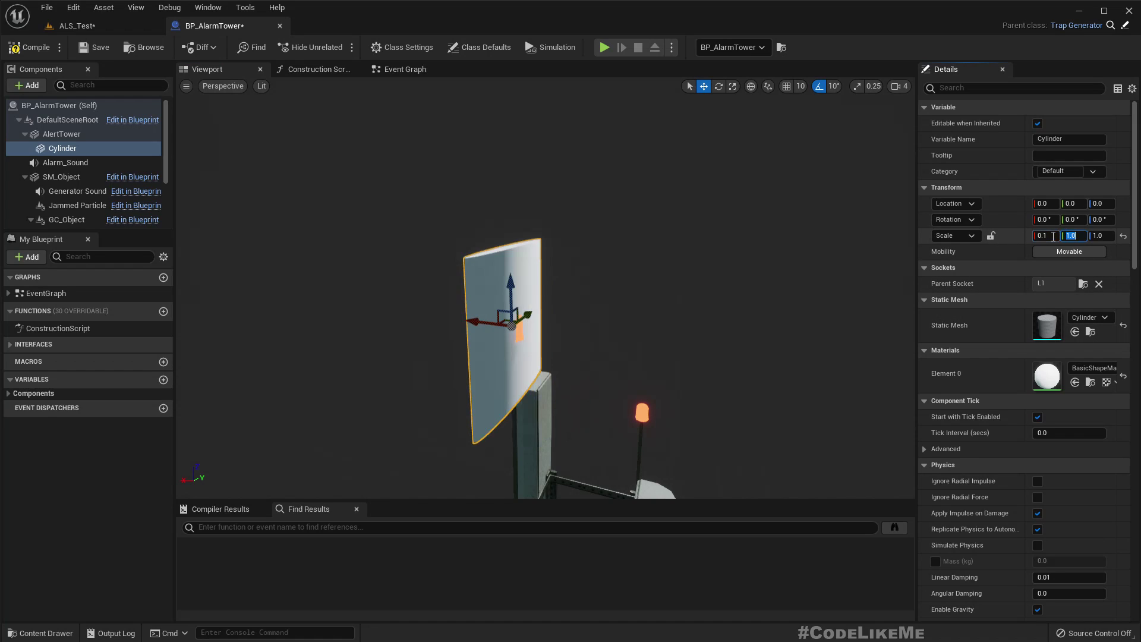
key(Tab)
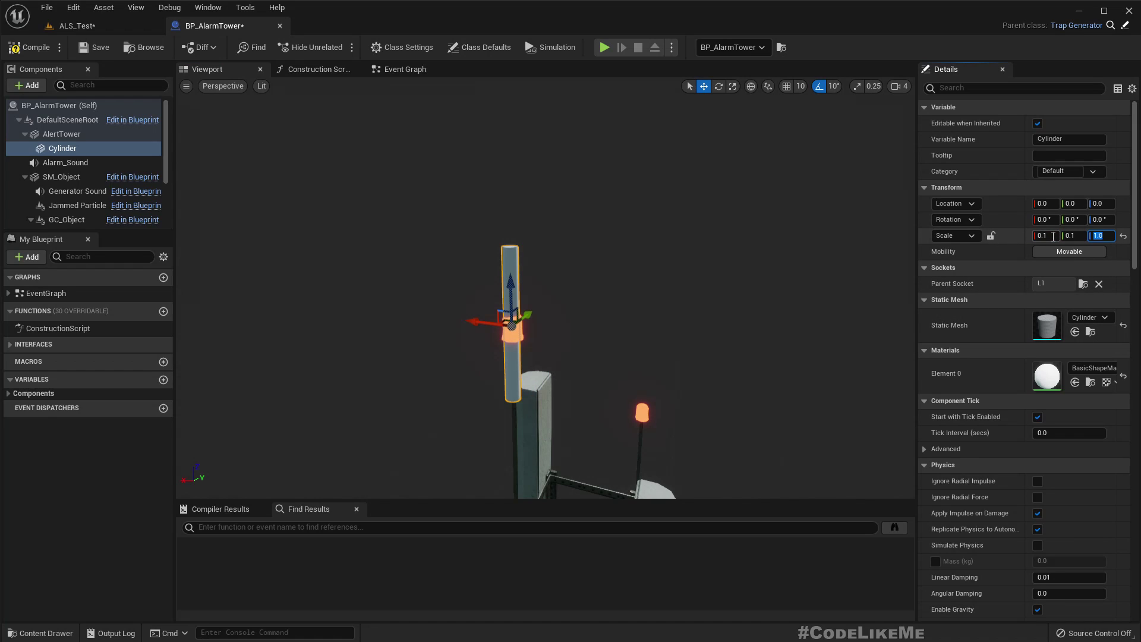
text(.1)
key(Return)
Step: Scale the Cylinder freehand to fit around the lamp, about 0.147 in X and Y and 0.132 in Z
right_drag(586, 313, 497, 348)
key(w)
key(a)
key(r)
key(d)
key(s)
key(w)
key(d)
drag(492, 347, 499, 341)
right_drag(505, 349, 502, 241)
right_drag(539, 354, 540, 357)
mouse_move(464, 299)
mouse_down()
mouse_move(465, 284)
mouse_move(464, 301)
mouse_up()
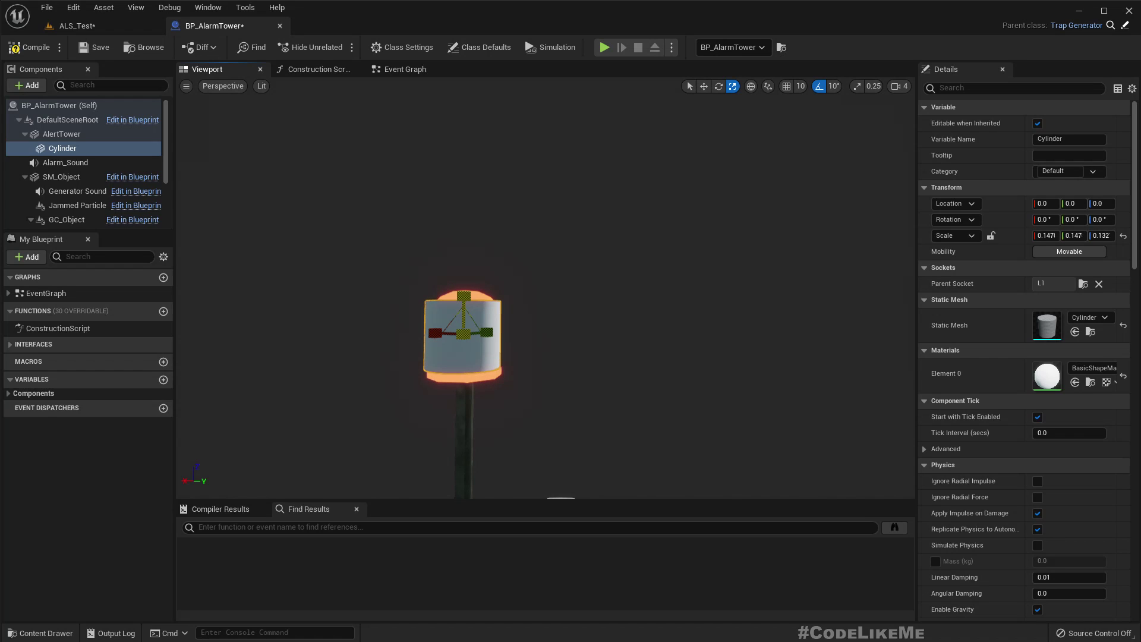
right_drag(465, 301, 707, 436)
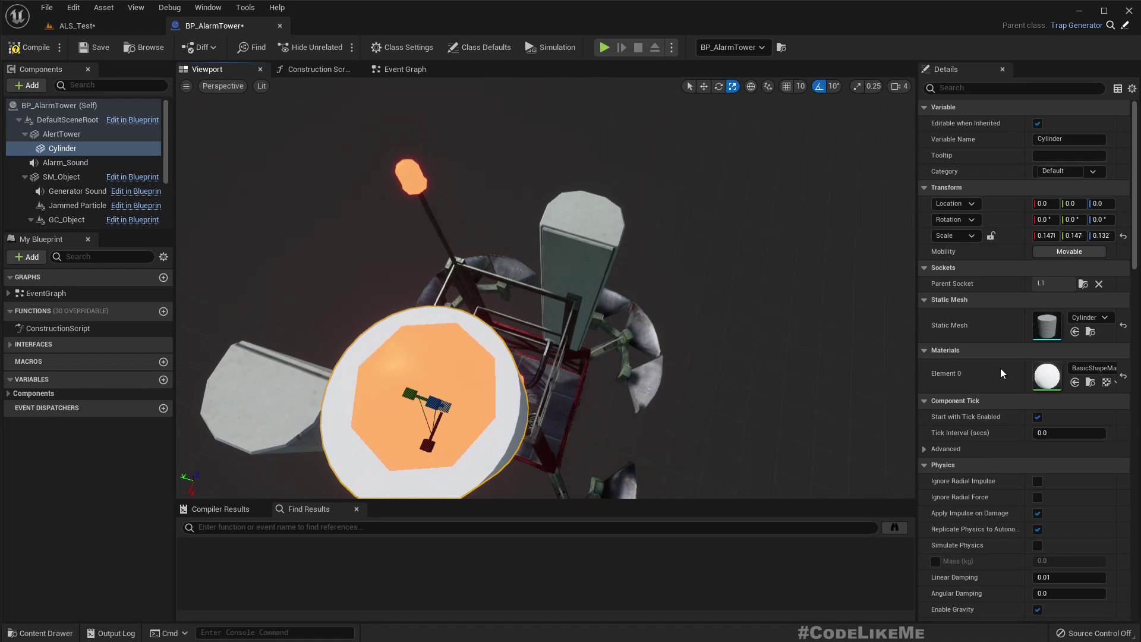
Step: Set the Cylinder's X and Y scale to 0.13
click(1044, 236)
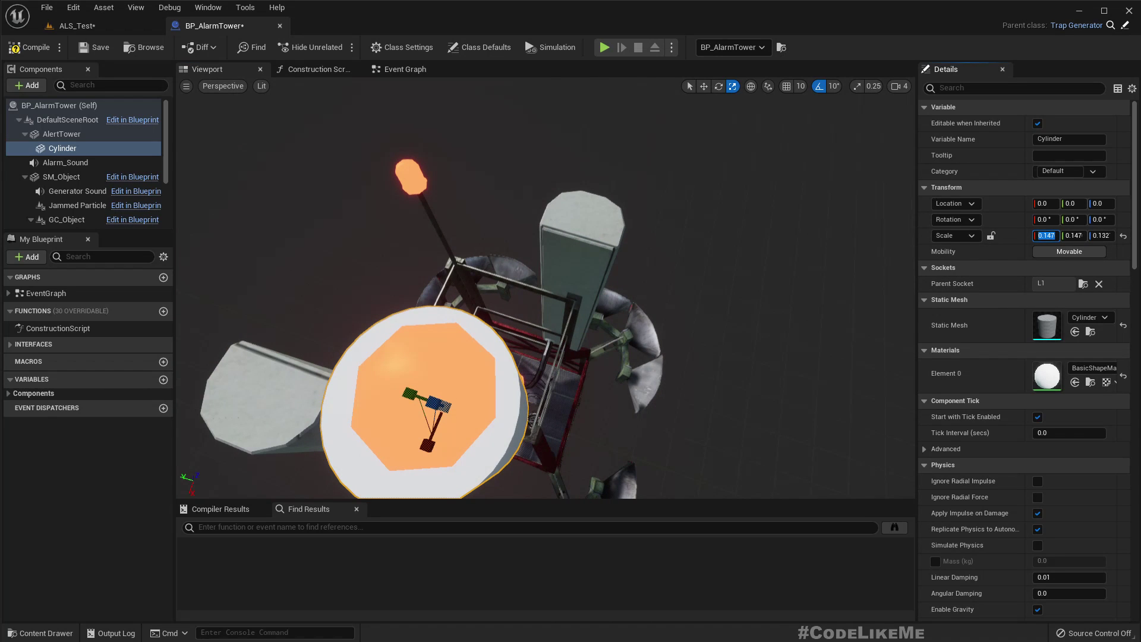
text(.13)
key(Return)
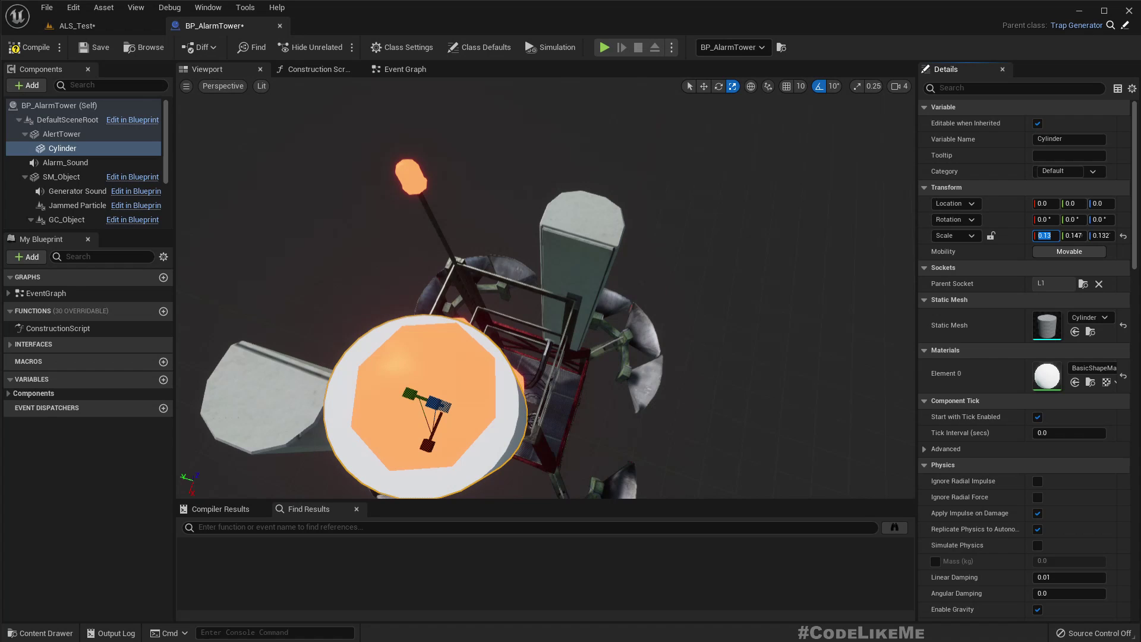
key(Tab)
key(BackSpace)
key(Return)
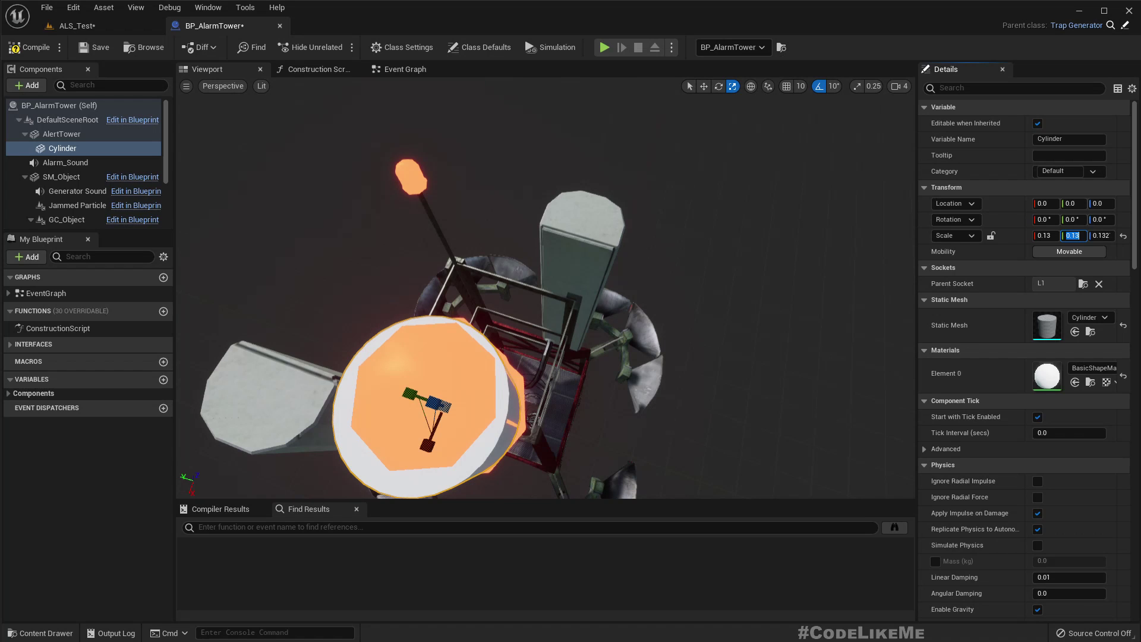
Step: Try shifting the Cylinder along X around the lamp, and return its X location to 0
key(s)
right_drag(546, 288, 499, 265)
key(w)
mouse_move(581, 351)
right_down()
mouse_move(535, 303)
mouse_move(538, 268)
mouse_move(577, 371)
right_up()
key(e)
key(s)
right_drag(528, 337, 528, 337)
key(w)
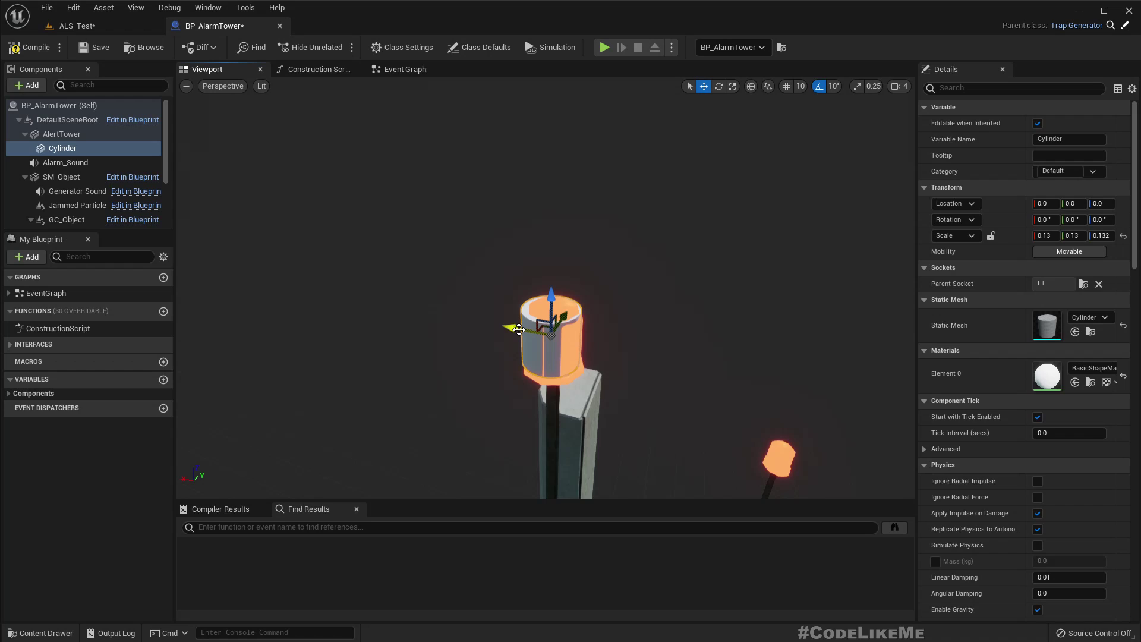
drag(517, 328, 523, 329)
click(1046, 203)
text(0)
Step: Try an X scale of 0.135 on the Cylinder and apply the same value to Y
key(Tab)
key(Tab)
key(Tab)
key(Tab)
key(Tab)
key(Tab)
key(Tab)
key(Tab)
key(Tab)
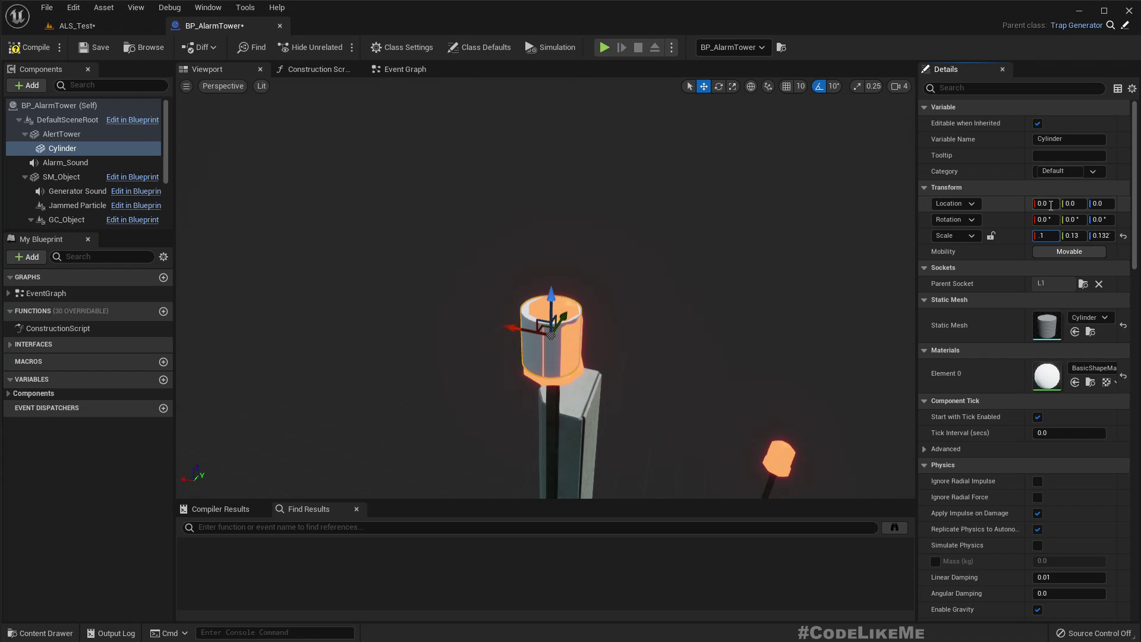
text(5)
key(Return)
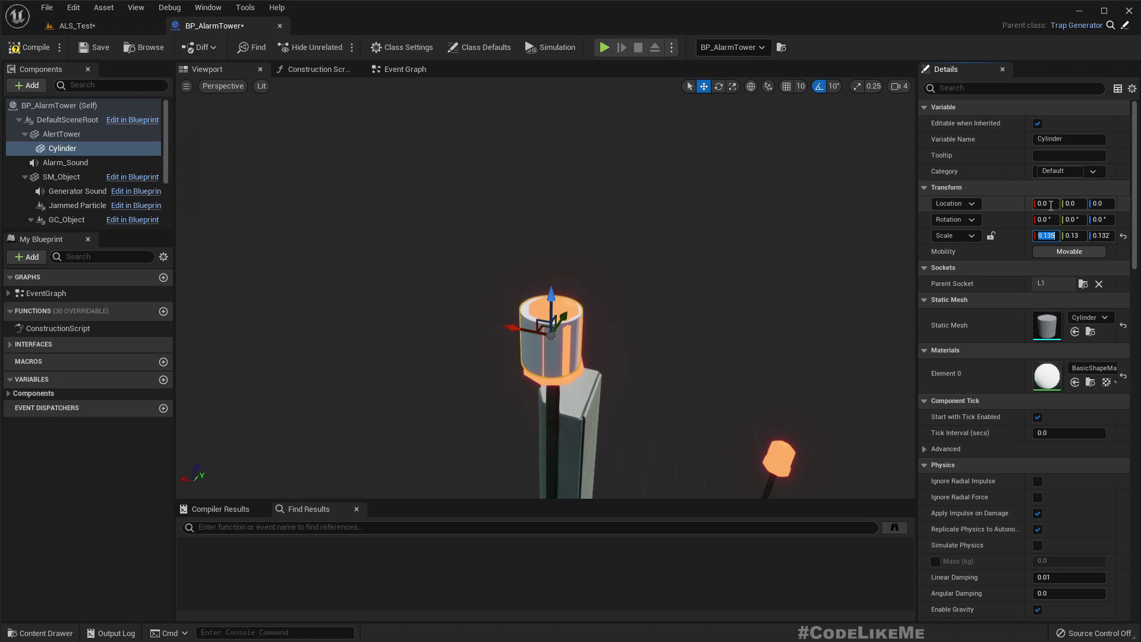
key(Tab)
key(BackSpace)
key(Return)
Step: Set the Cylinder's X and Y scale to 0.14
key(shift+Tab)
key(BackSpace)
key(Tab)
text(0.14)
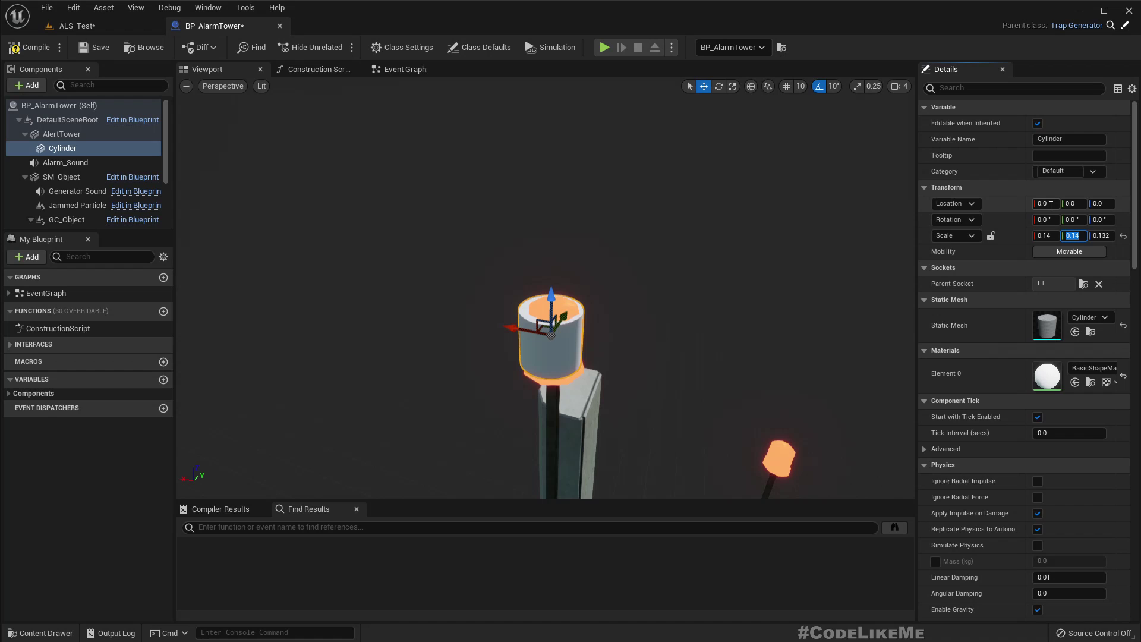
right_drag(778, 230, 761, 178)
right_drag(778, 259, 778, 259)
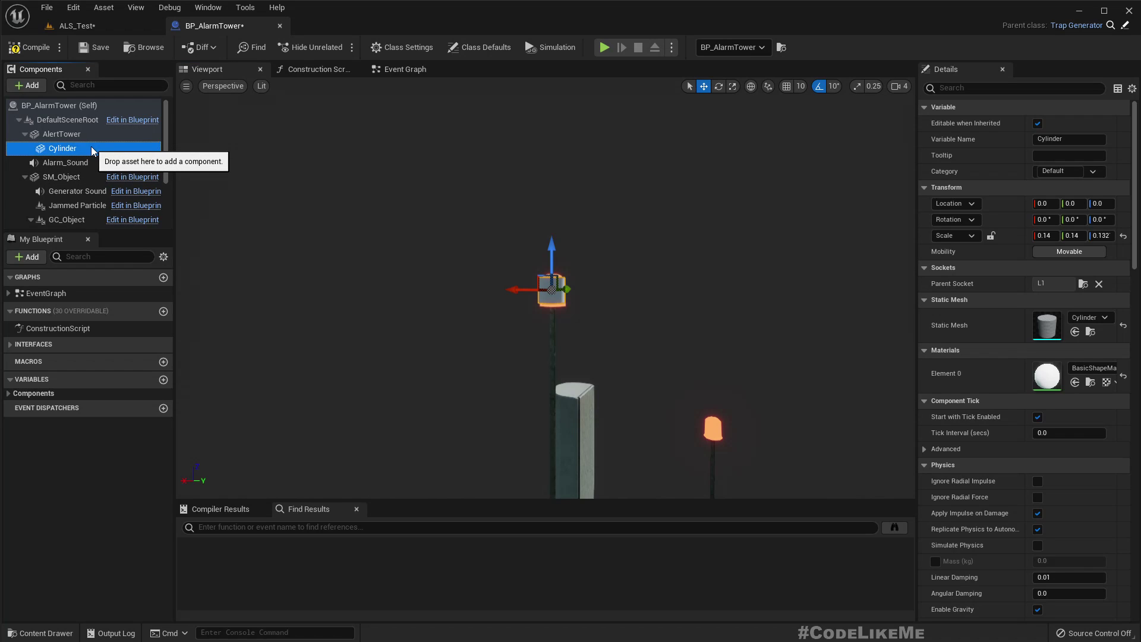
Step: Rename the Cylinder component to L1
key(F2)
text(L1)
key(Return)
key(F2)
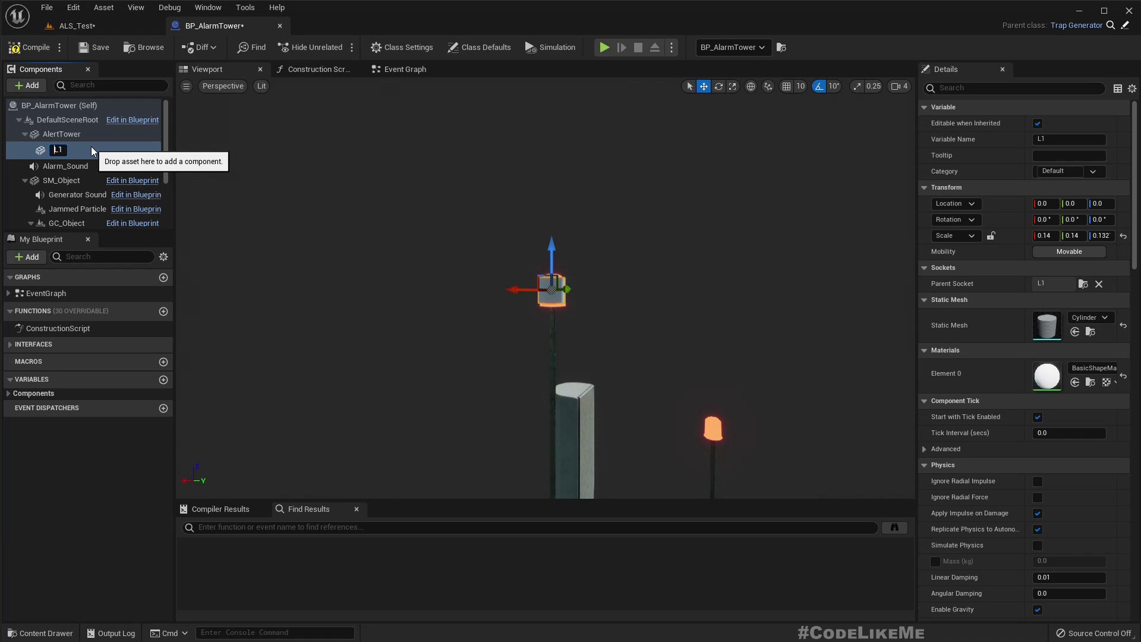
key(Return)
Step: Duplicate component L1 as L2 and attach the copy to parent socket L2
key(ctrl+d)
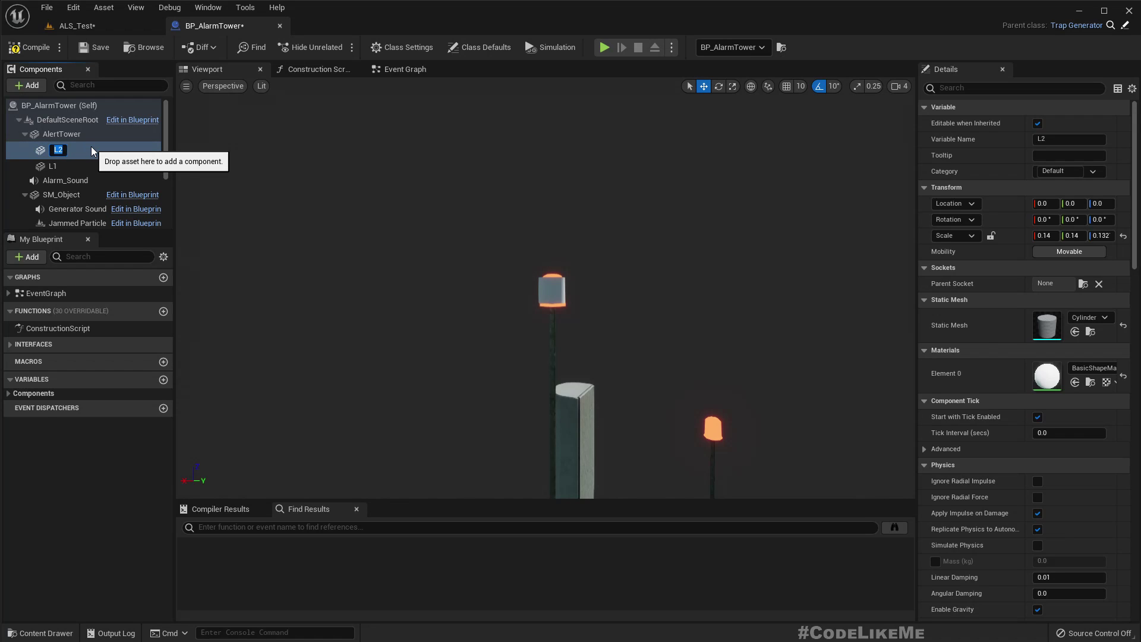
key(Return)
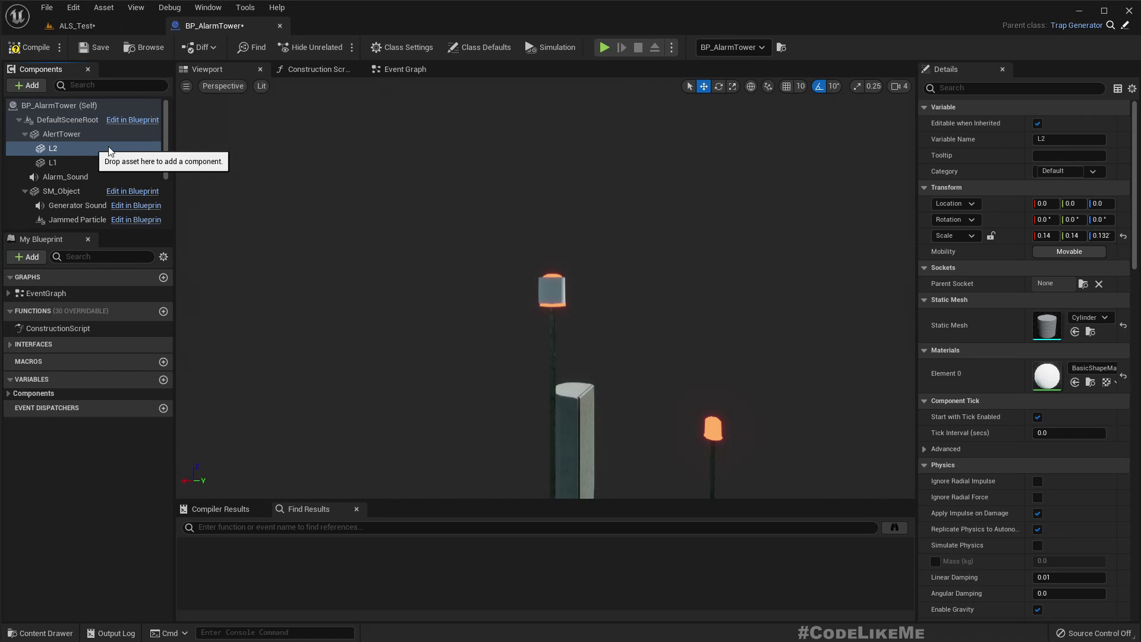
click(1082, 284)
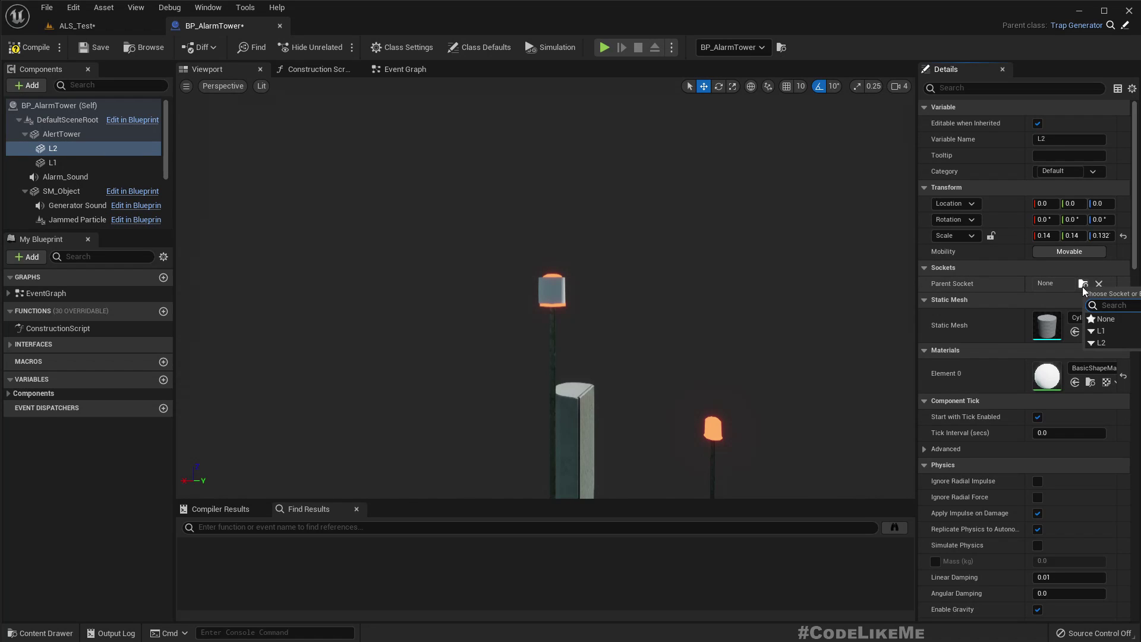
click(1103, 342)
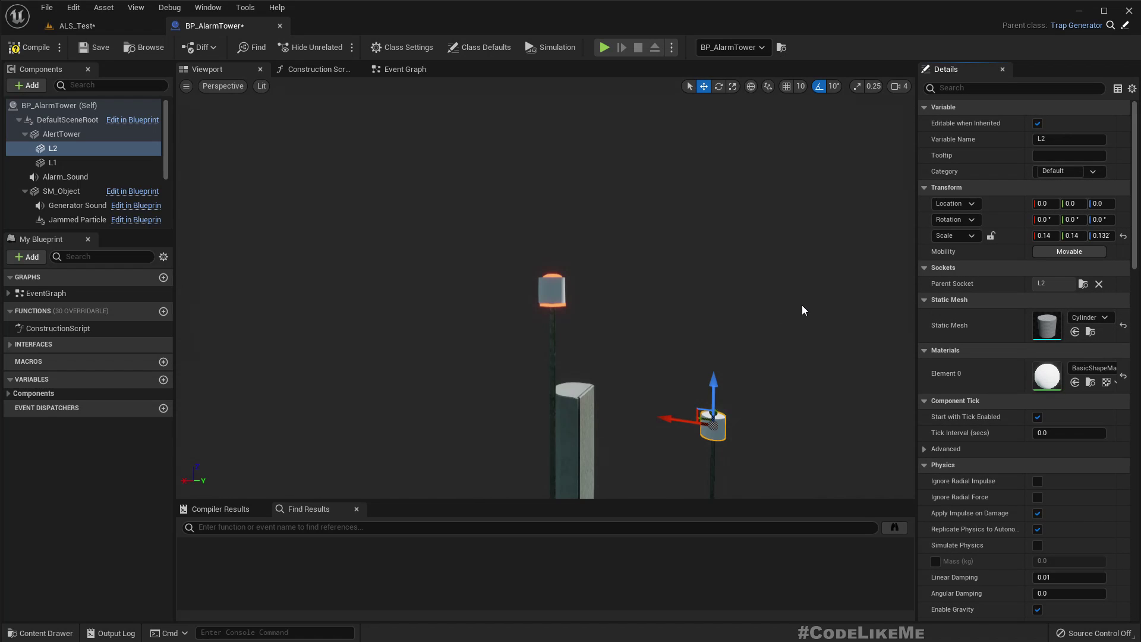
Step: Try an X and Y scale of 0.13 on the L2 cylinder
right_drag(807, 308, 766, 359)
click(1044, 236)
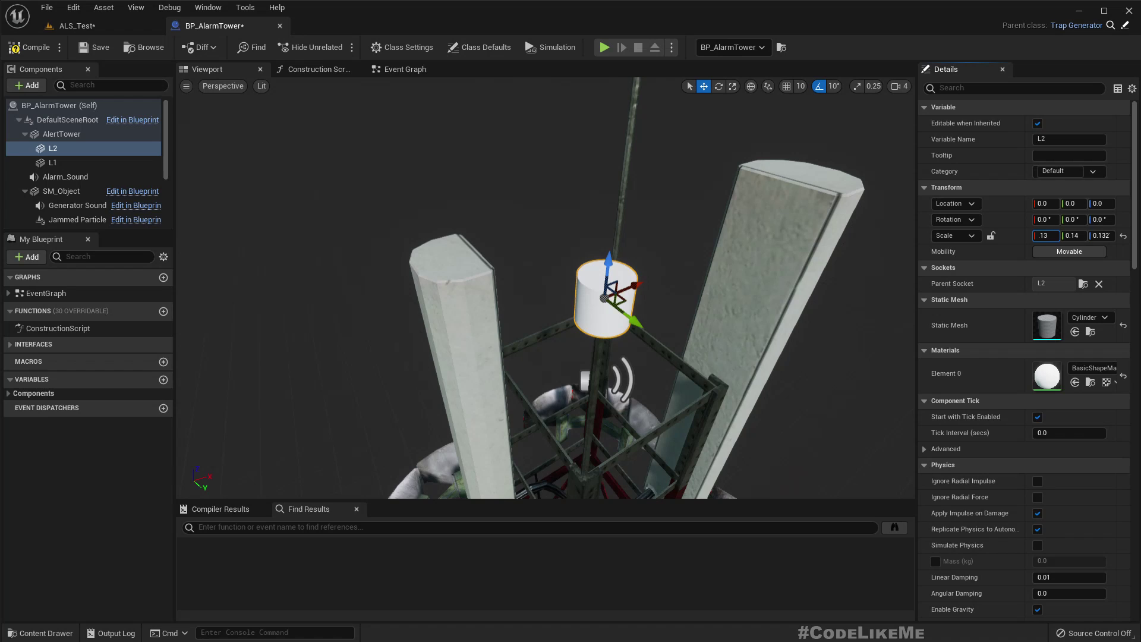
key(Tab)
text(0.13)
key(Return)
Step: Set the L2 cylinder's X and Y scale to 0.12 to fit its lamp post
right_drag(868, 237, 796, 160)
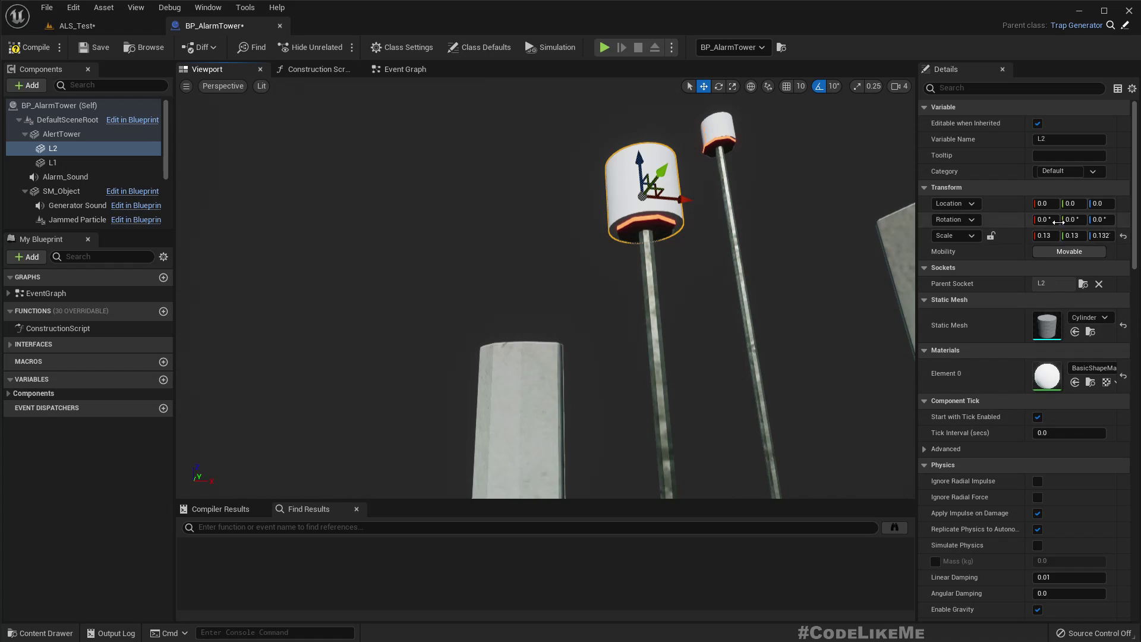
key(Tab)
text(0.12)
key(Return)
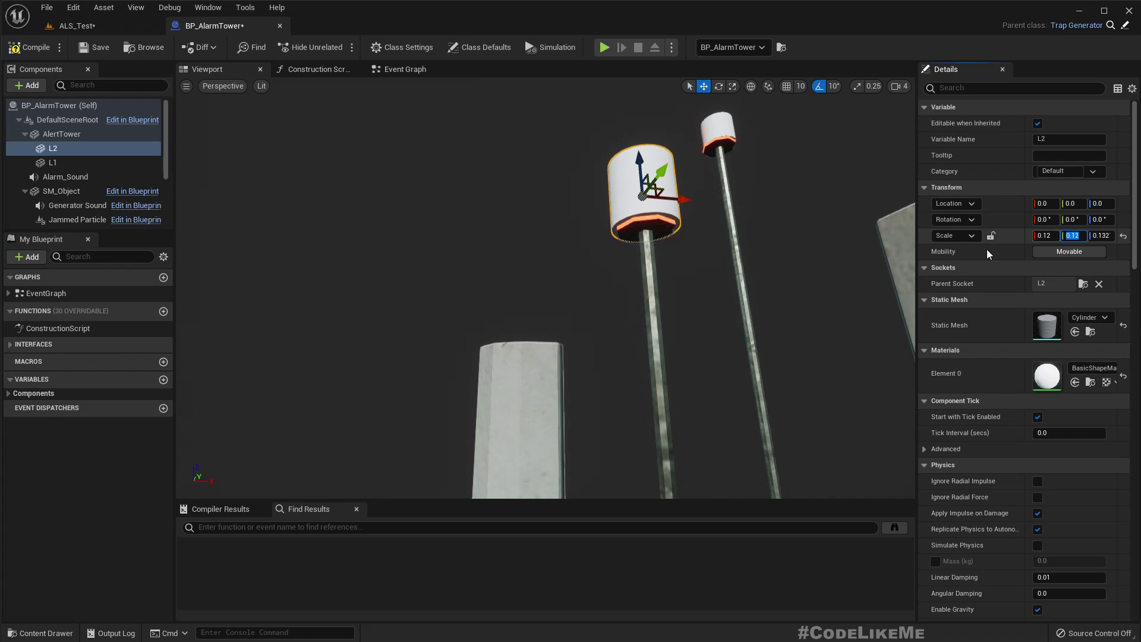
right_drag(818, 291, 619, 207)
Step: Return to the ALS_Test level and show the contents of the Materials folder in an enlarged asset area
click(71, 25)
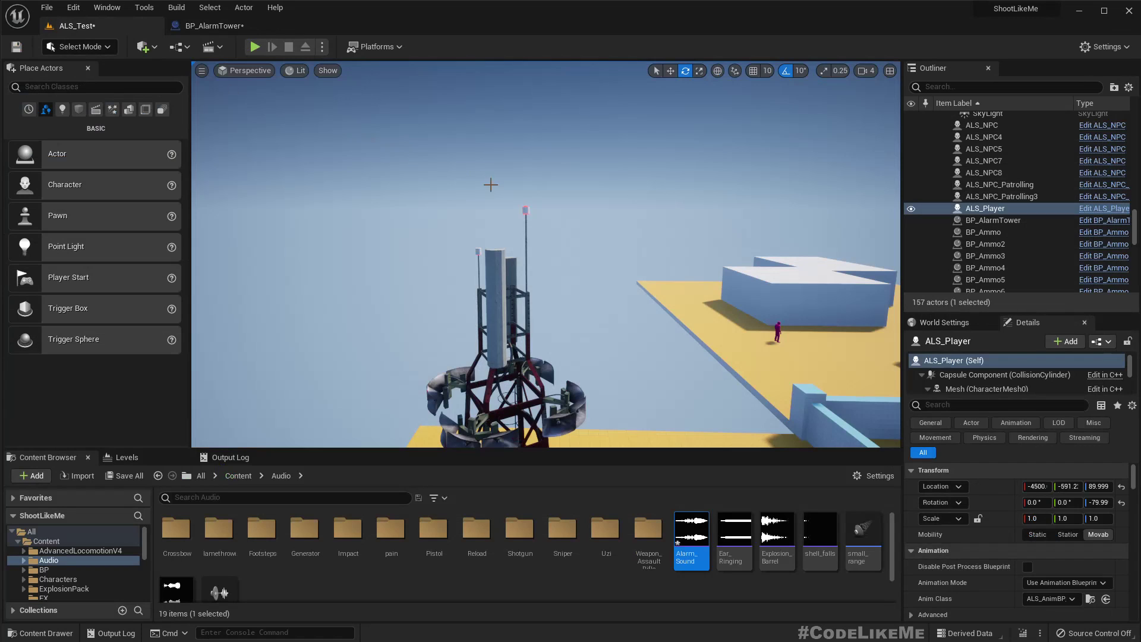
right_drag(505, 191, 553, 191)
right_drag(467, 175, 509, 186)
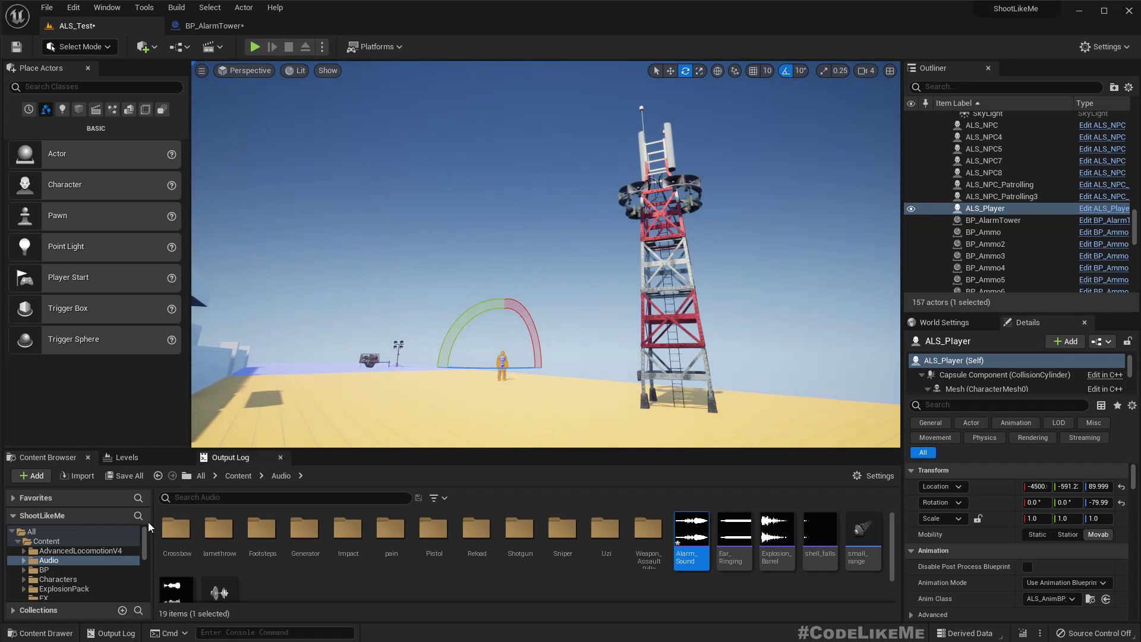
scroll(107, 560, down, 3)
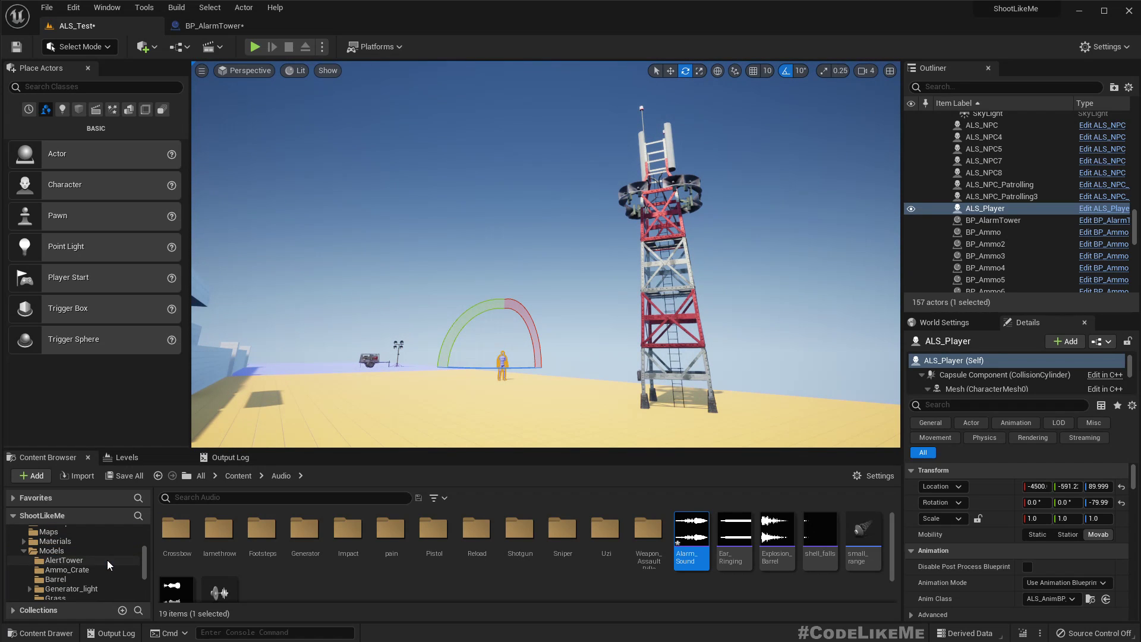
click(48, 542)
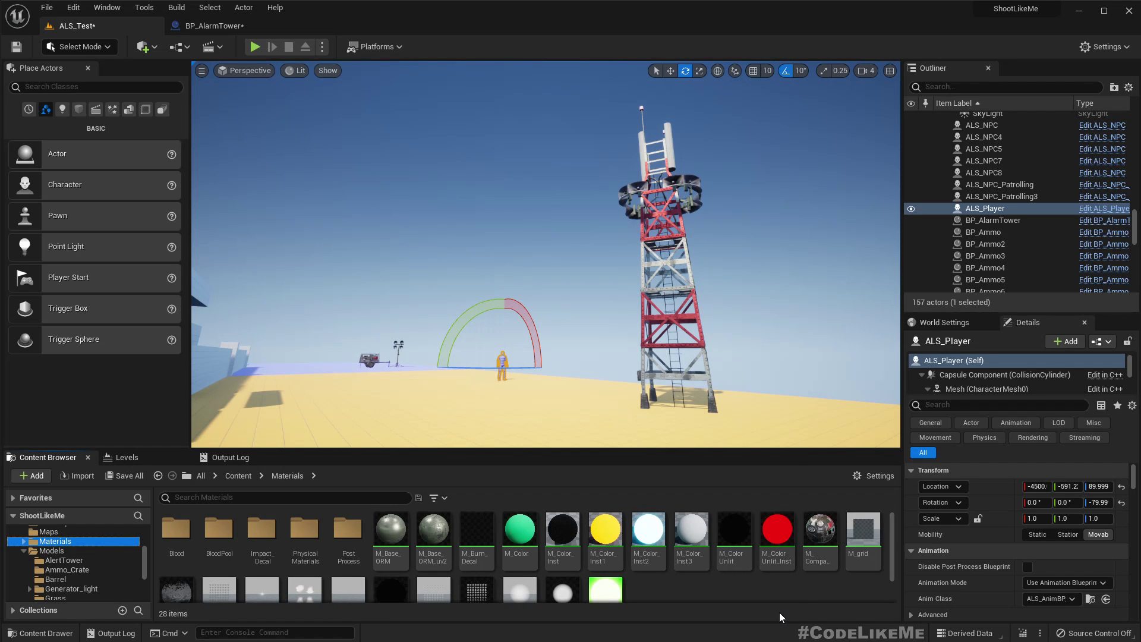
scroll(739, 571, down, 2)
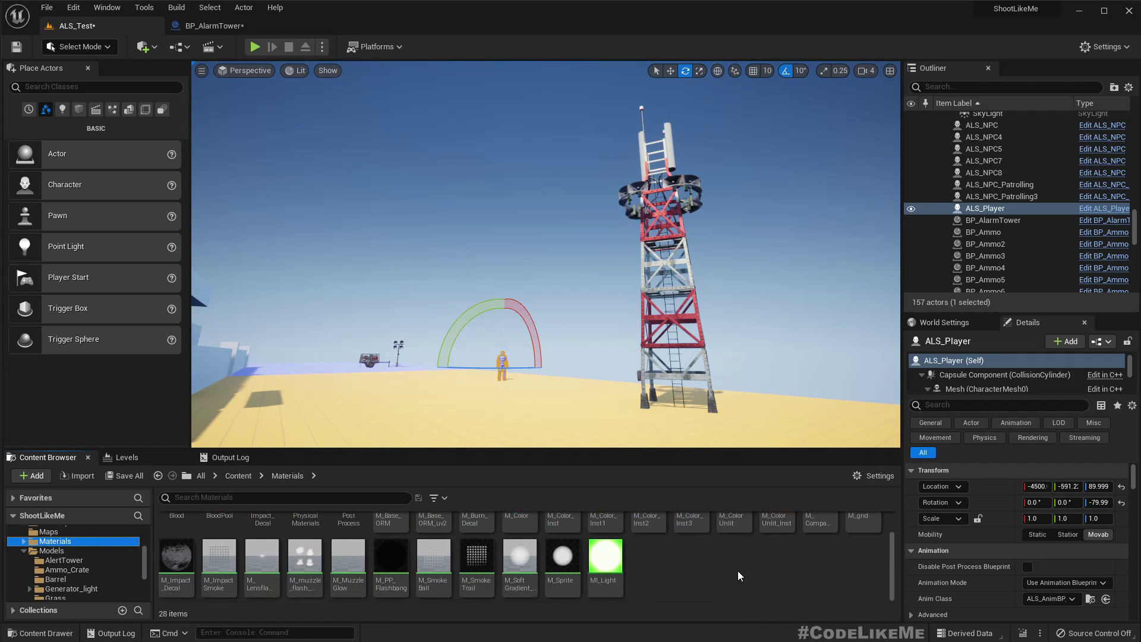
drag(653, 450, 656, 361)
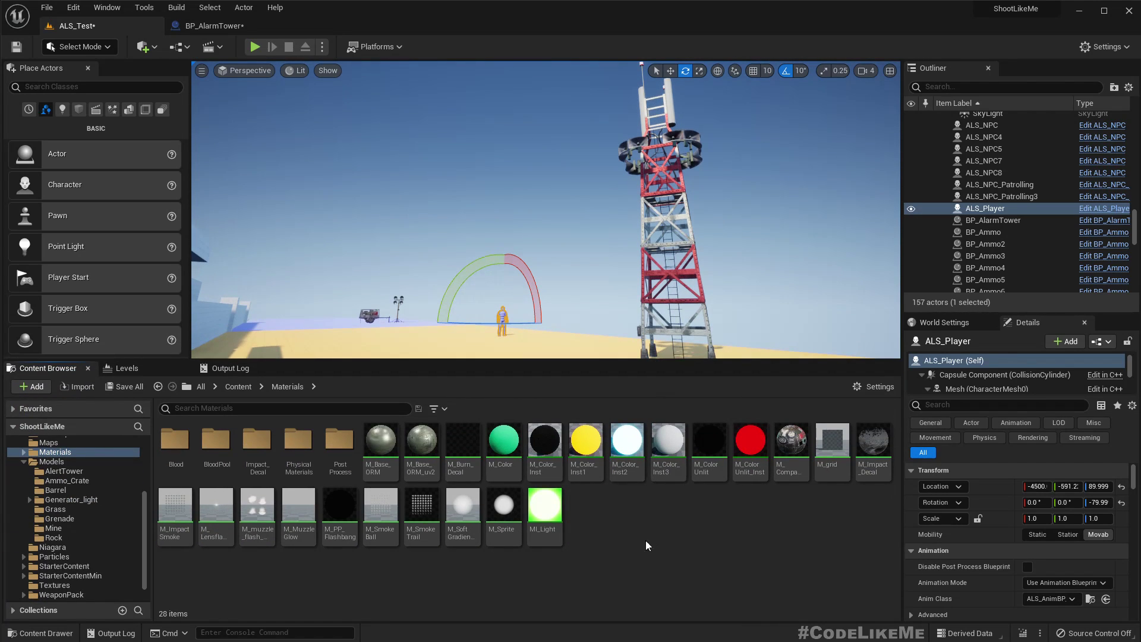
Step: Inspect the MI_Light material instance's preview and its emission and base color parameters, then close it
double_click(534, 511)
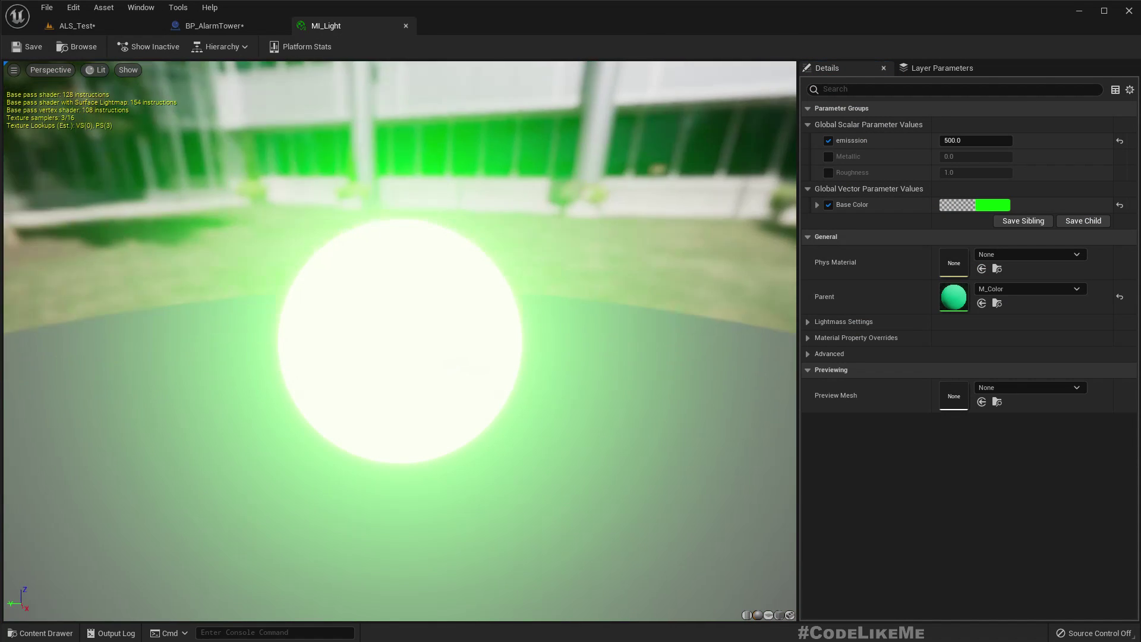
mouse_move(458, 361)
mouse_down()
mouse_move(459, 410)
mouse_move(459, 362)
mouse_up()
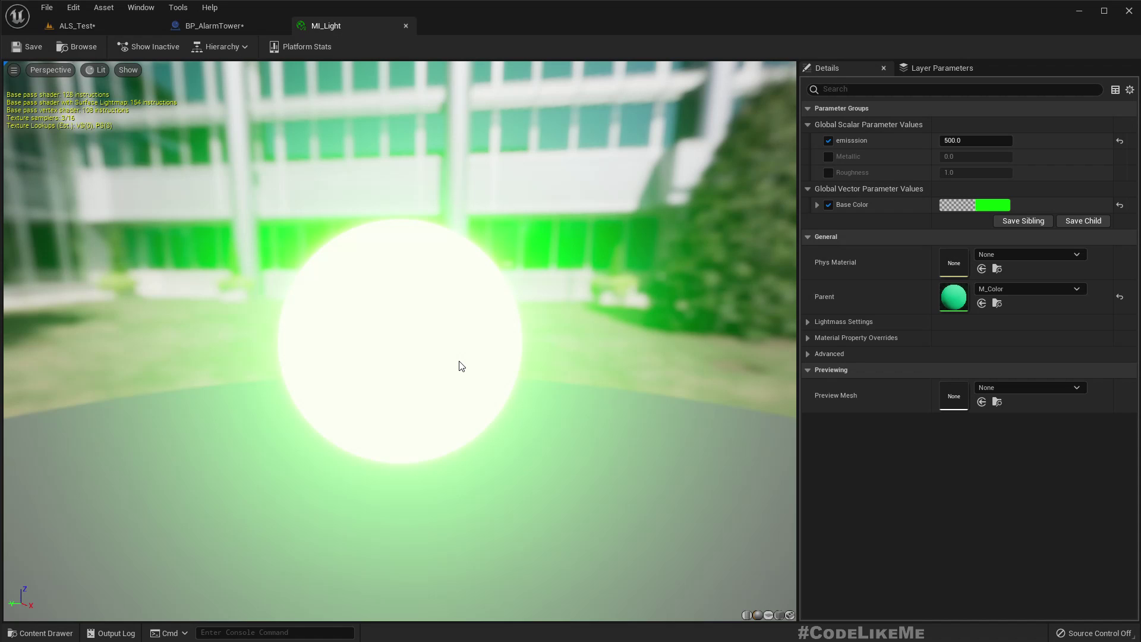
click(406, 26)
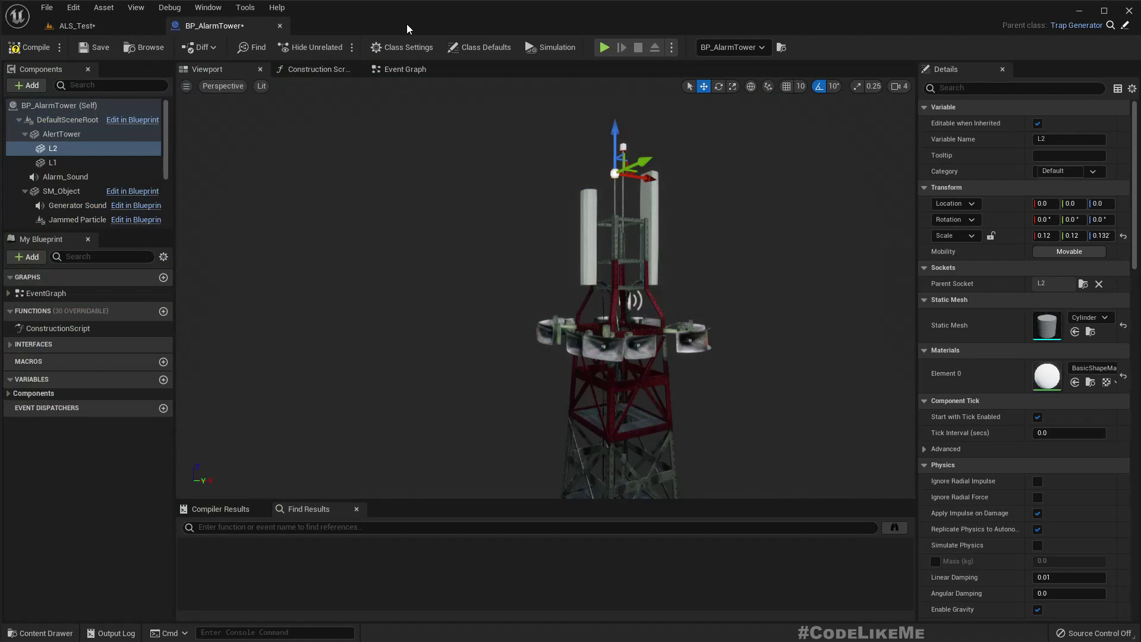
Step: Create a new material named M_BlinkingLight in the Materials folder and open it for editing
click(94, 30)
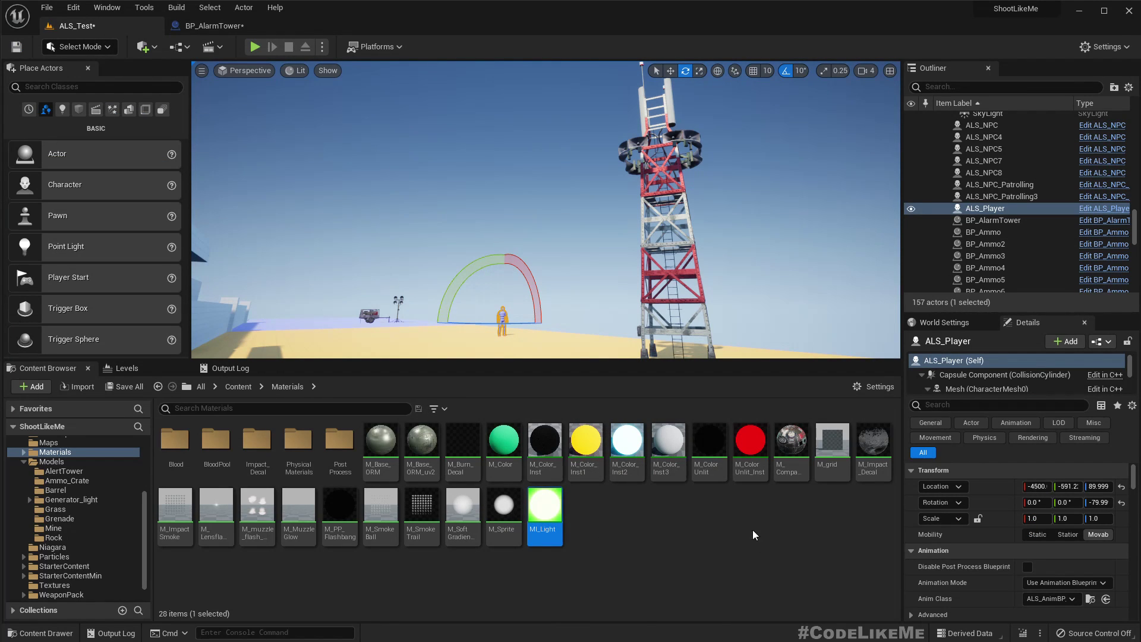
right_click(662, 523)
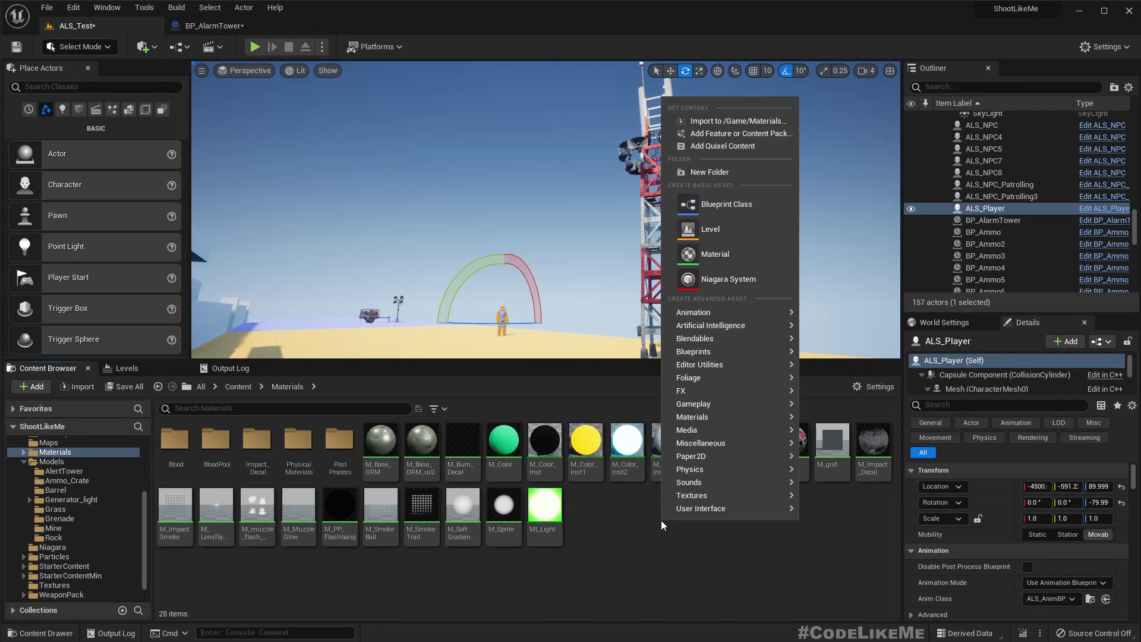
click(726, 262)
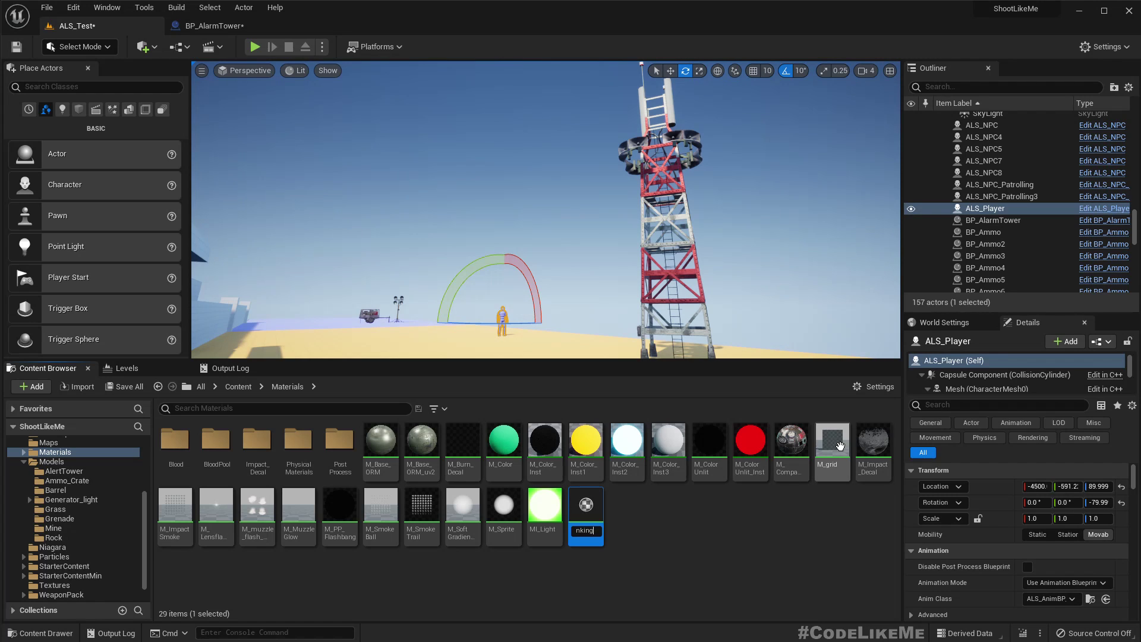
text(M_BlinkingLight)
key(Return)
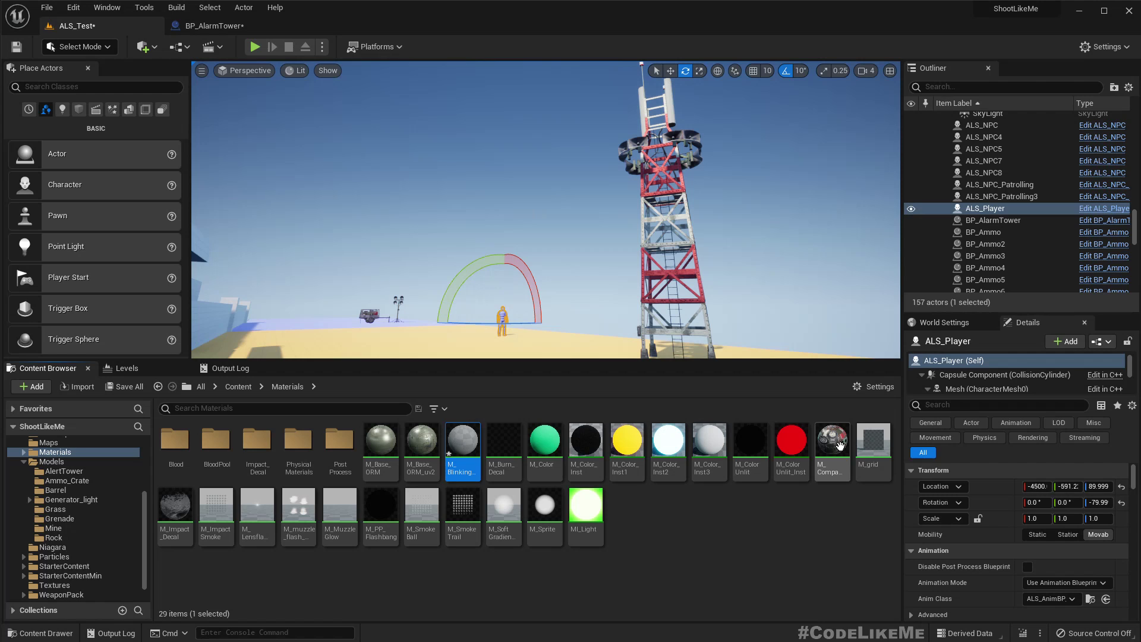
key(Return)
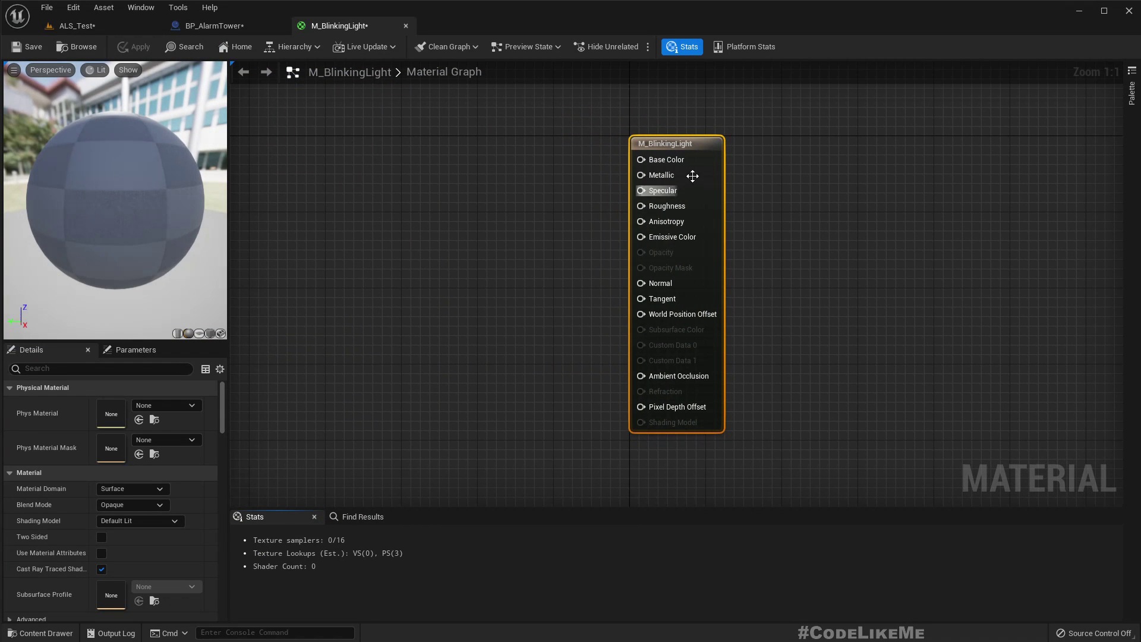
Step: Add a vector parameter named Color feeding Base Color and place it well clear of the material's output node
drag(641, 159, 531, 162)
text(vec)
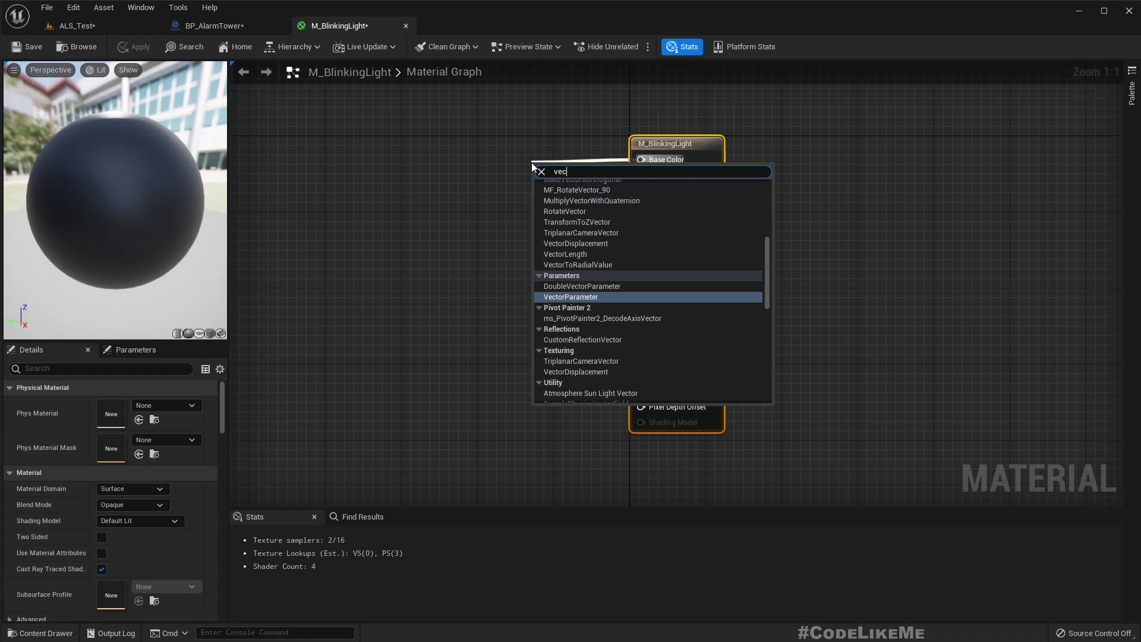
text(torpara)
key(Return)
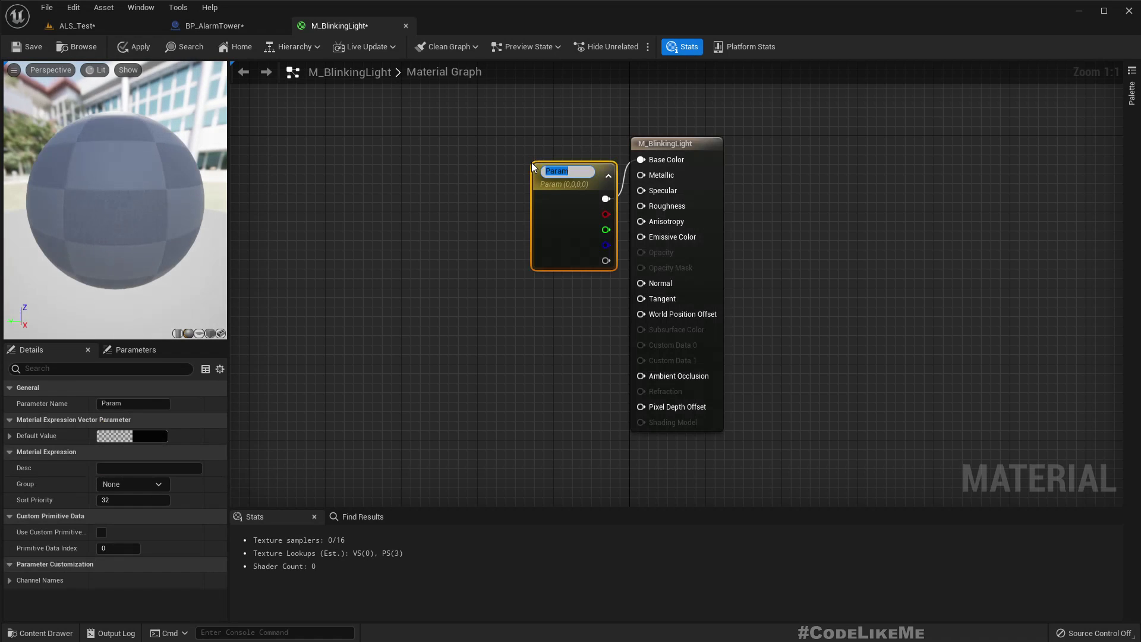
text(Color)
key(Return)
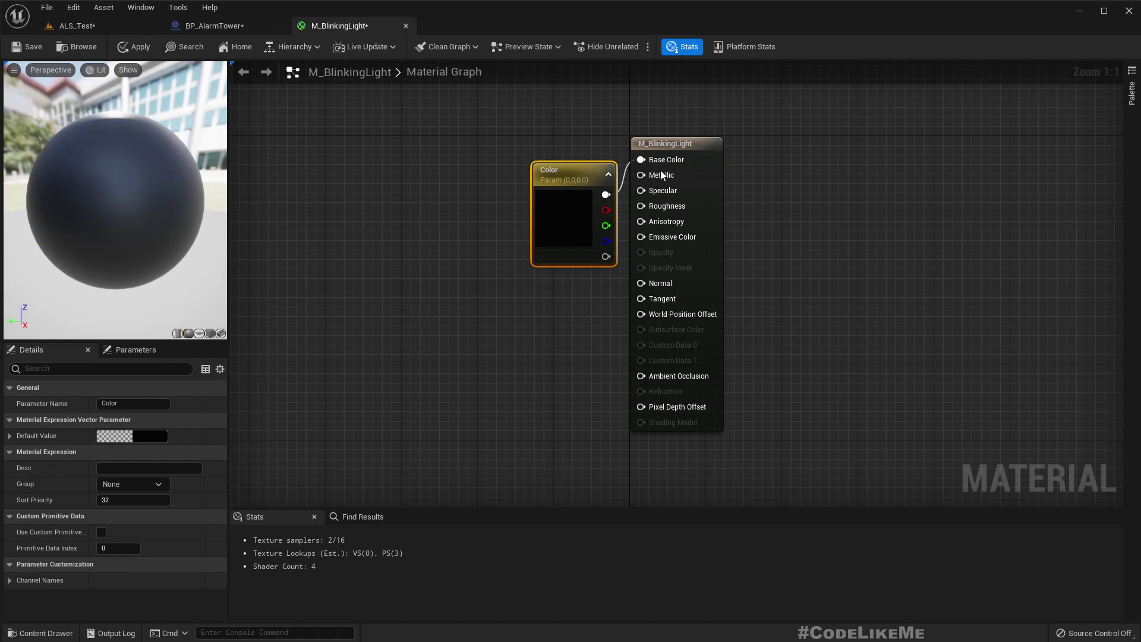
drag(568, 183, 418, 161)
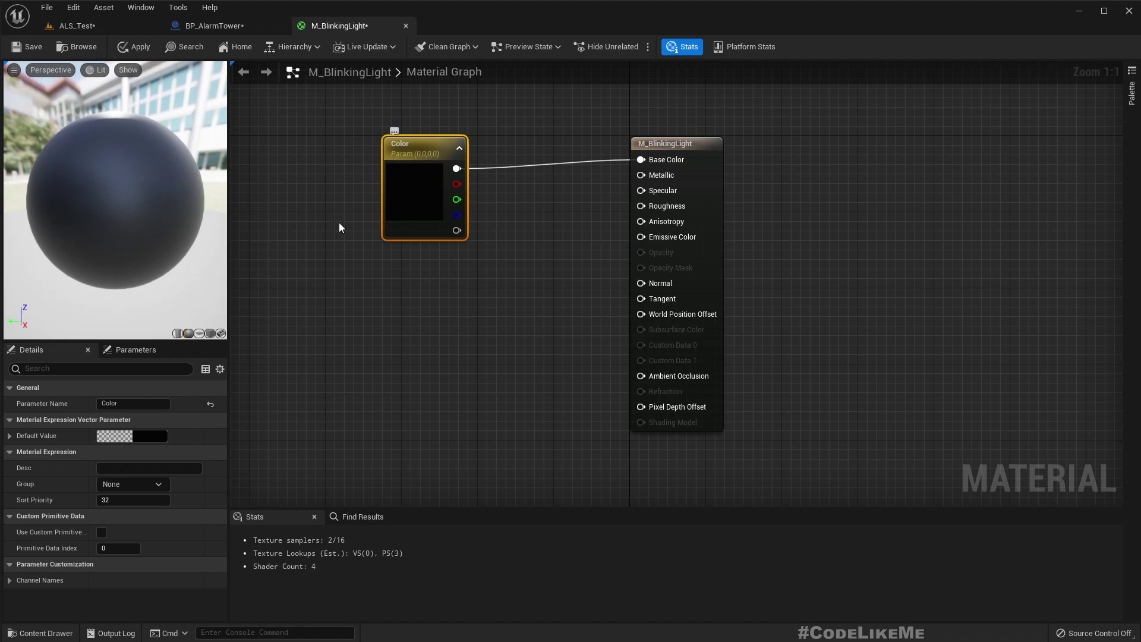
Step: Set the Color parameter's default value to pure red, with R at 1.0 and G and B at 0
click(145, 440)
click(273, 430)
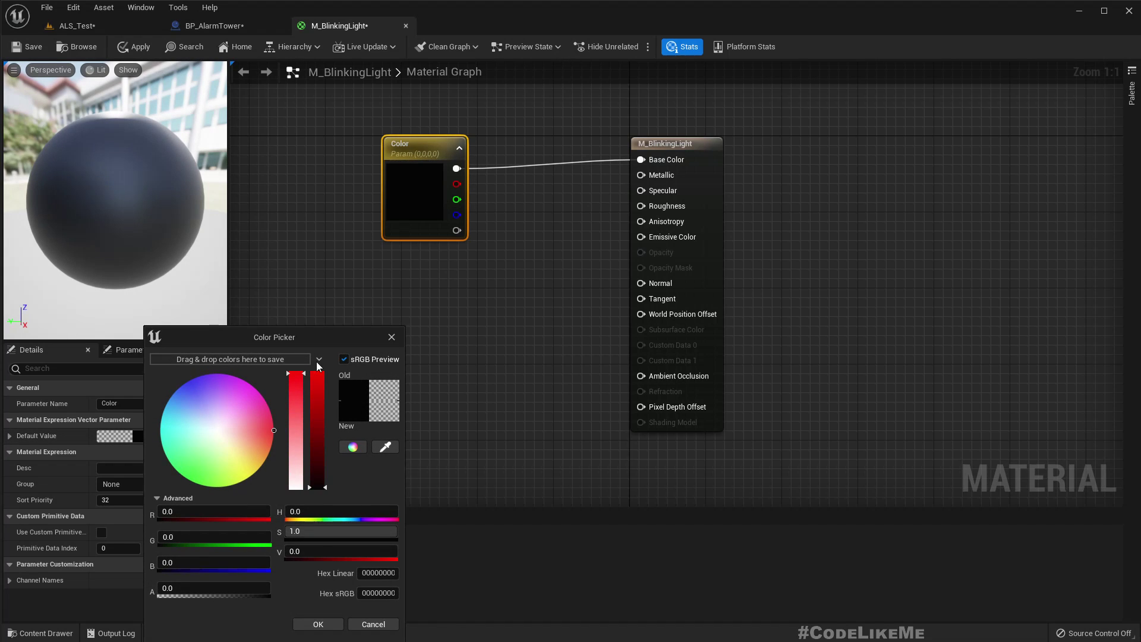
drag(325, 465, 321, 374)
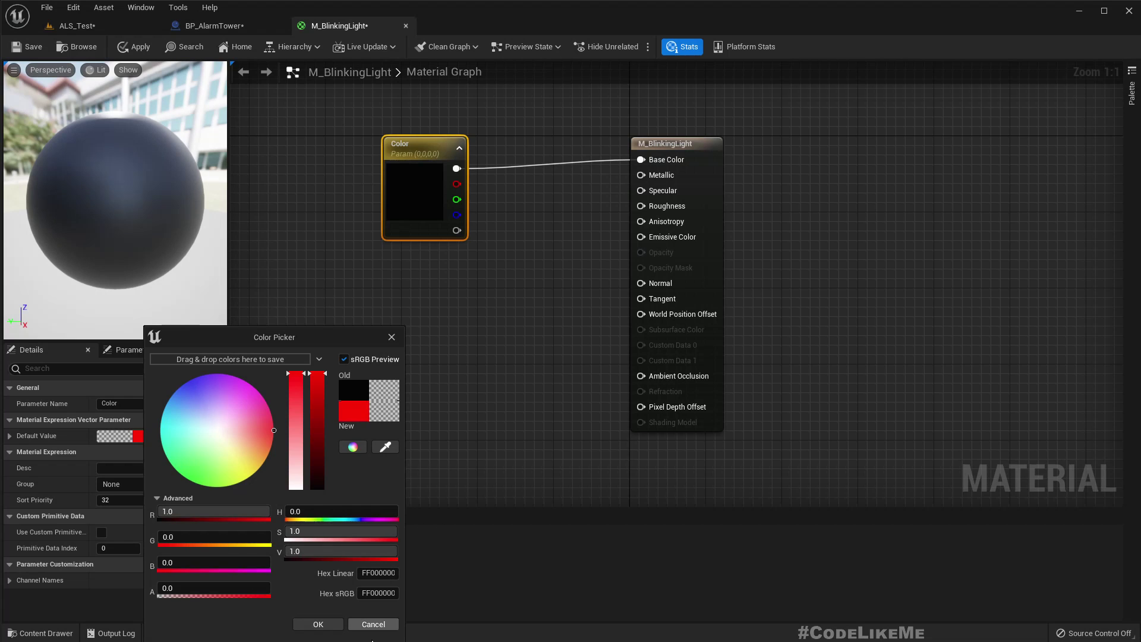
click(326, 624)
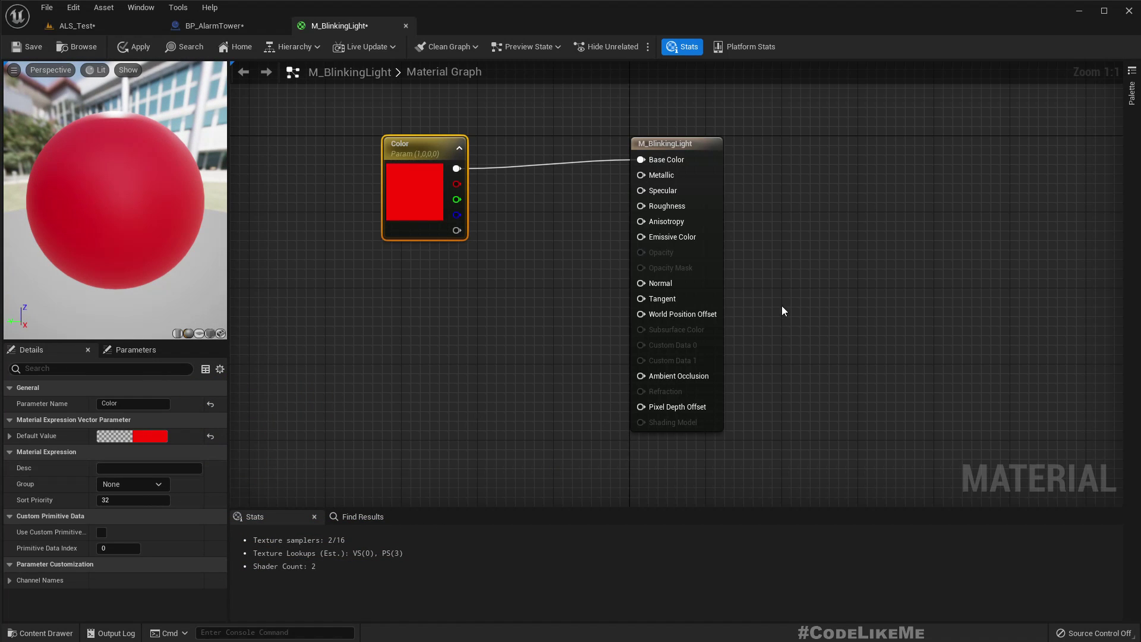
Step: Change the material's shading model to Unlit and connect Color to Emissive Color, moving the output node farther away
click(706, 194)
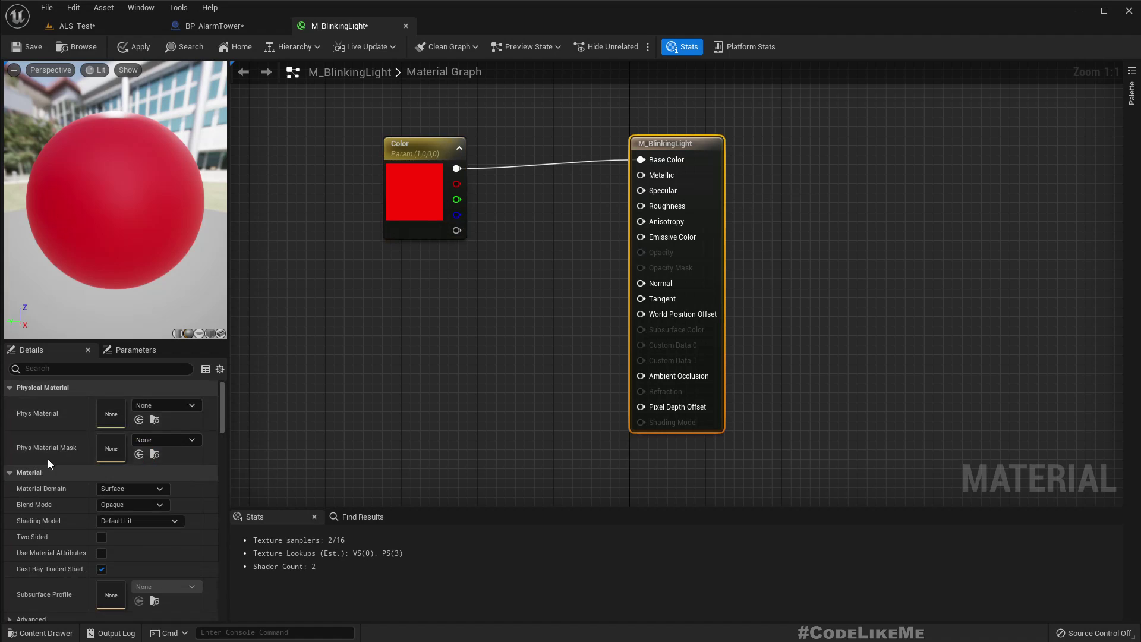
click(128, 519)
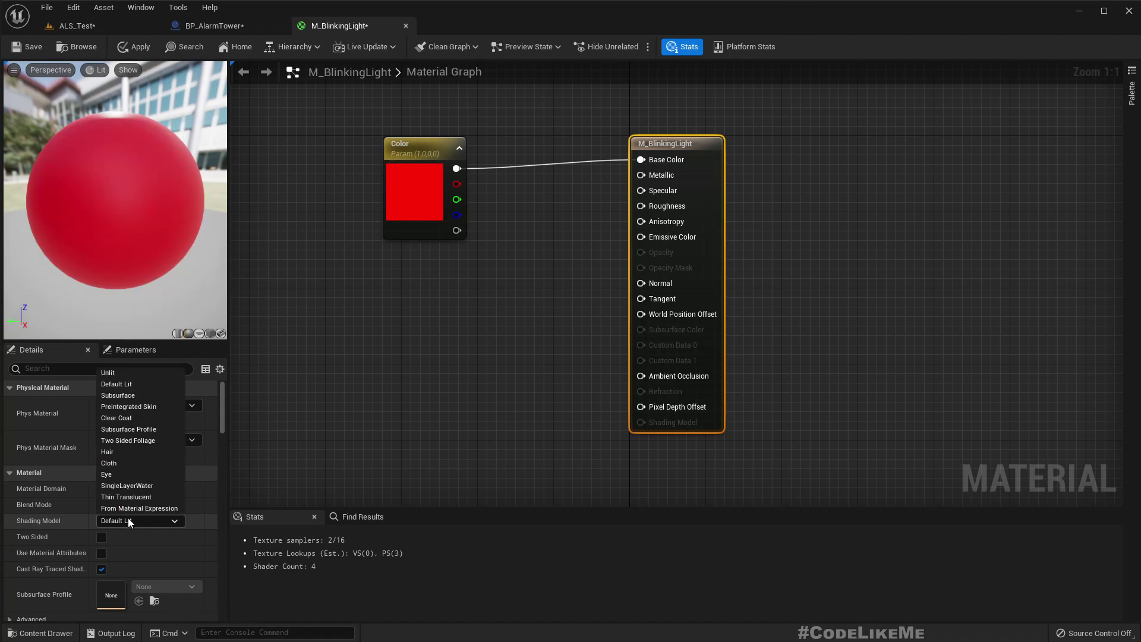
click(117, 374)
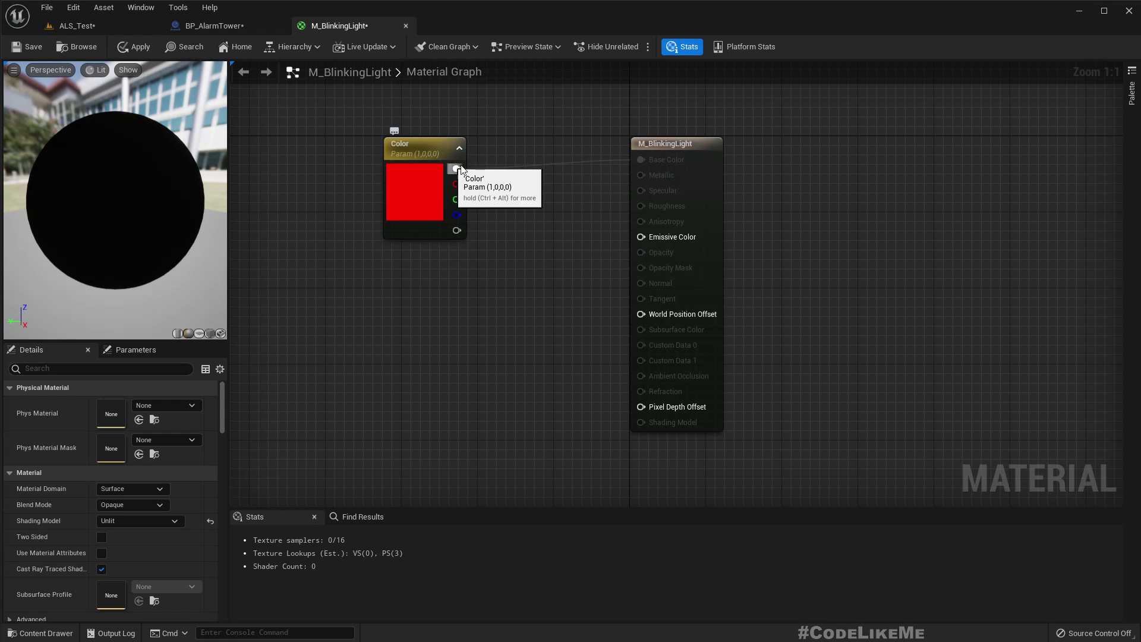
drag(456, 168, 642, 237)
drag(694, 146, 846, 156)
Step: Insert a Multiply node between Color and Emissive Color, with Color feeding its A input
drag(456, 169, 543, 245)
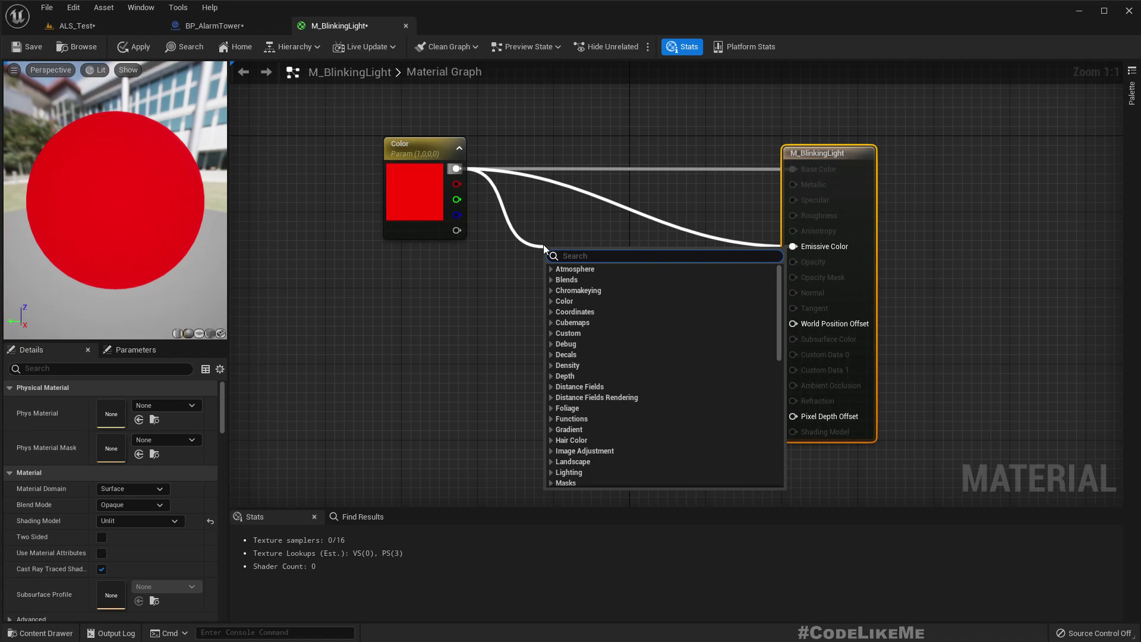
text(multiply)
key(Return)
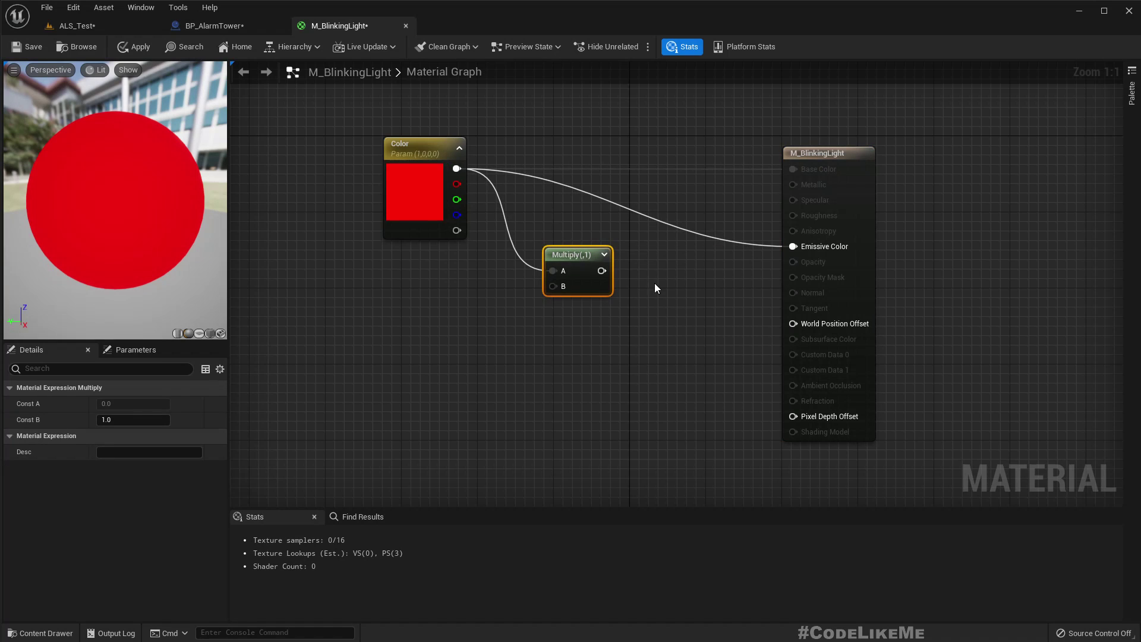
drag(600, 271, 580, 235)
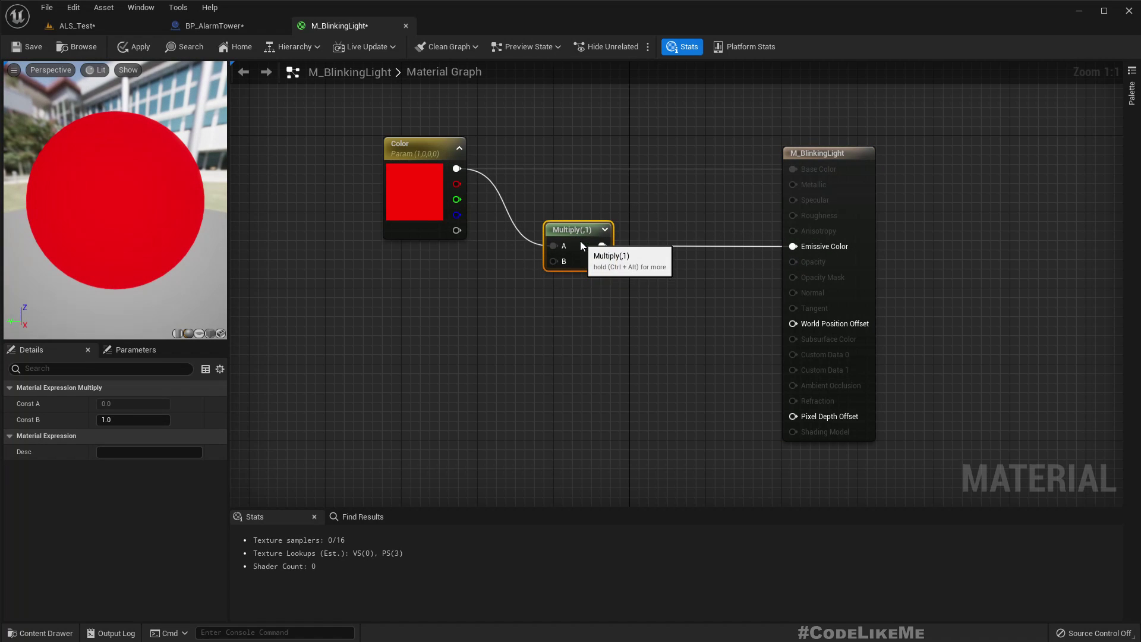
Step: Promote the Multiply node's B input to a scalar parameter named Emissive_Multiplier and place it below Color
right_click(559, 261)
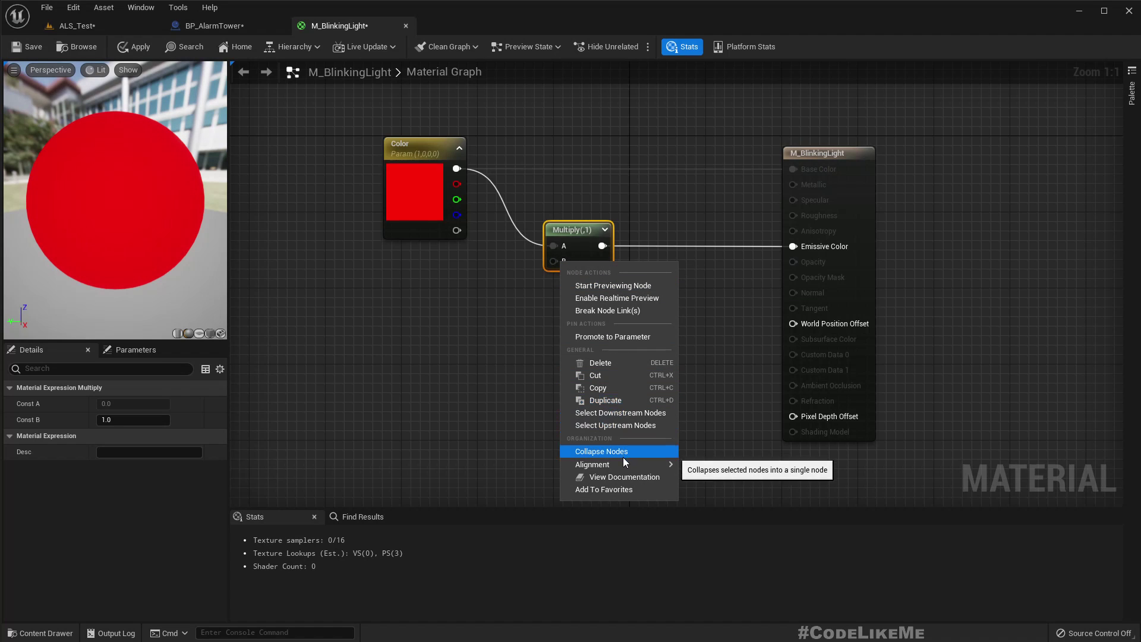
click(606, 338)
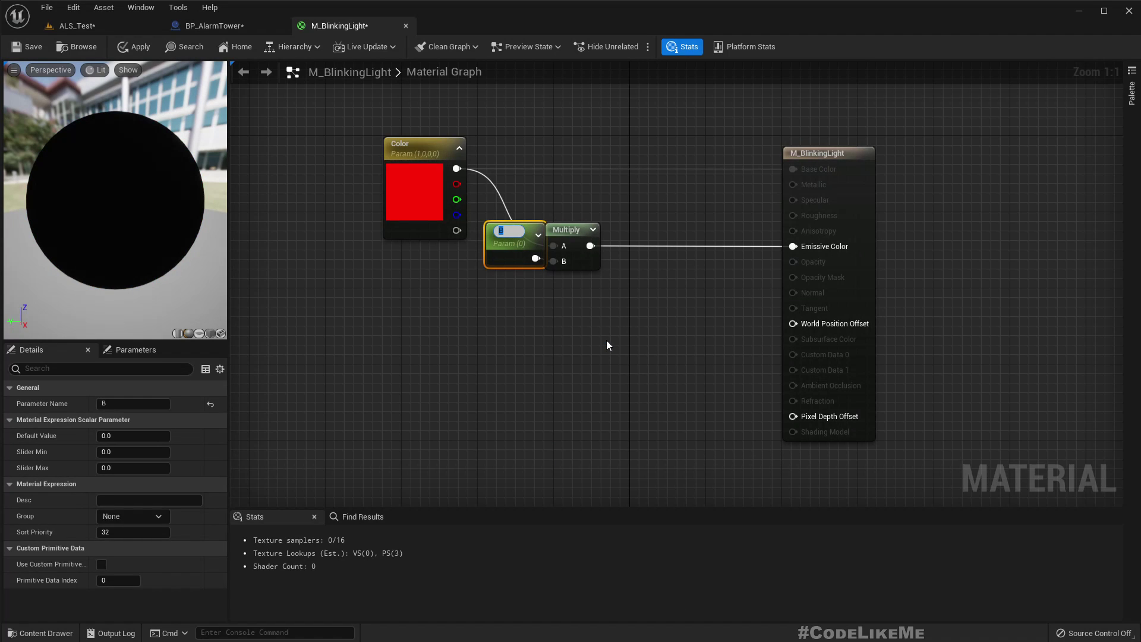
text(Emissive)
key(Return)
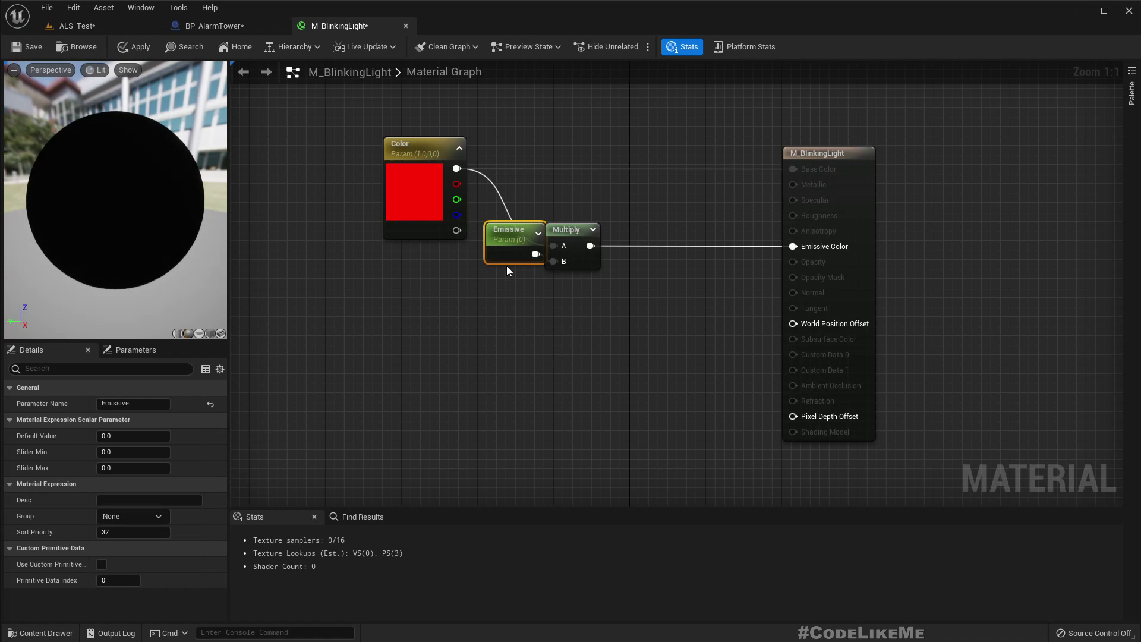
drag(516, 237, 414, 295)
double_click(415, 296)
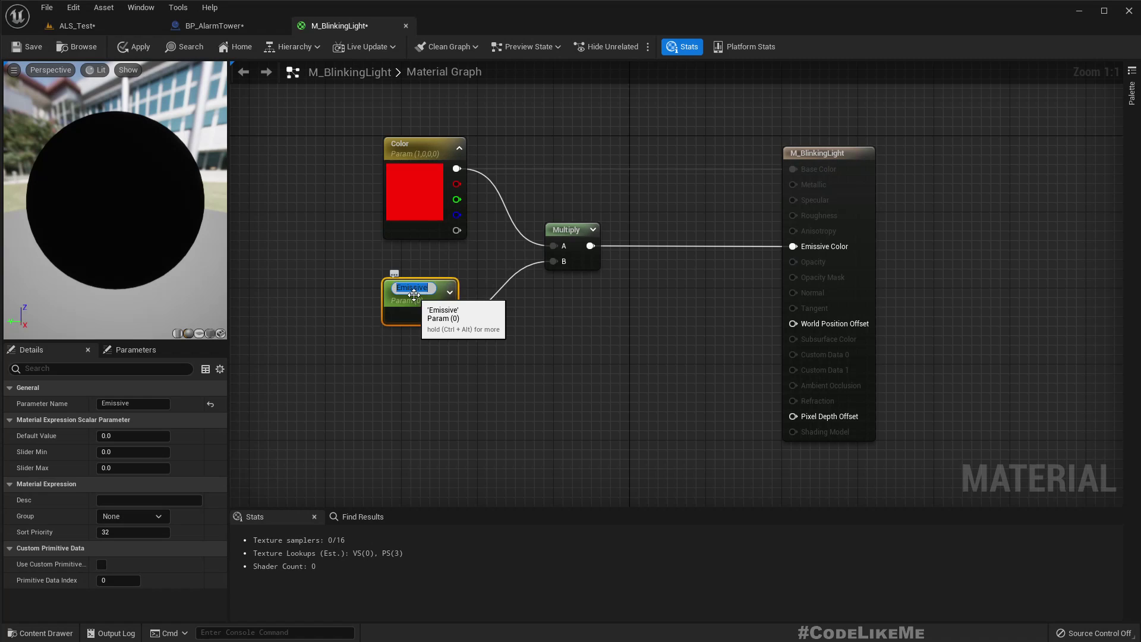
text(_Multiplier)
key(Return)
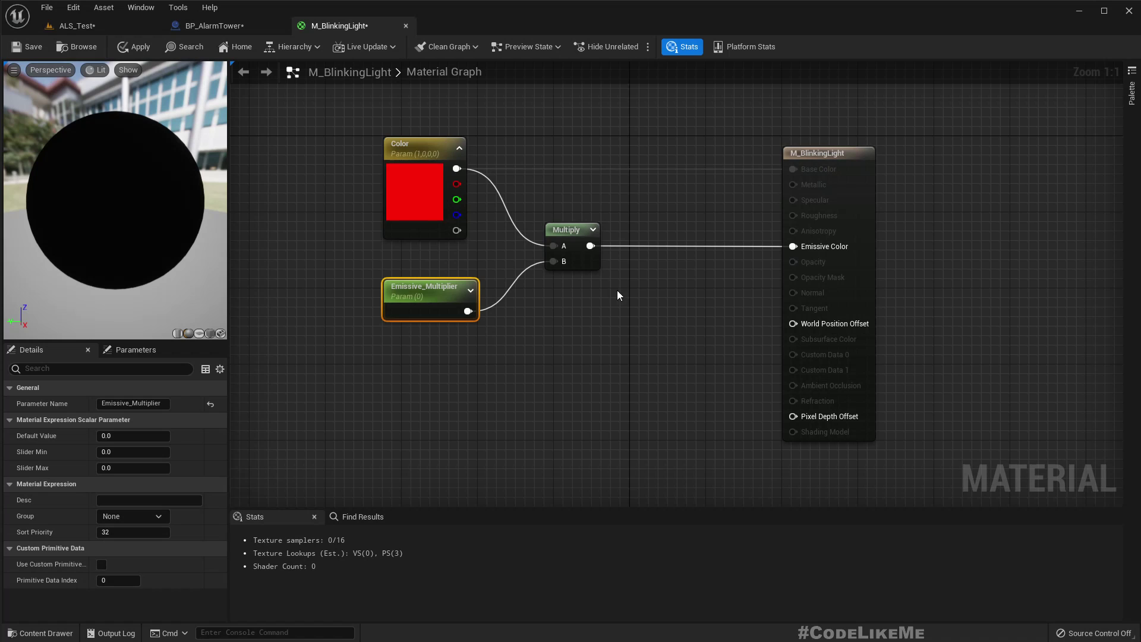
Step: Move the Multiply node and the material output node farther away from the Color and Emissive_Multiplier parameters
right_drag(560, 323, 635, 325)
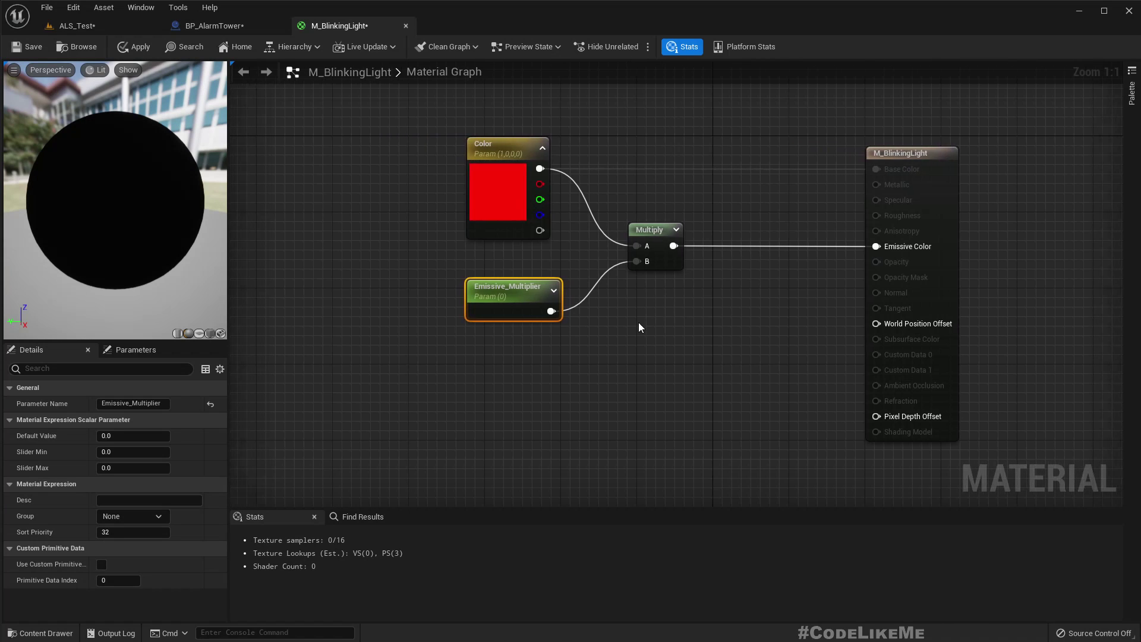
scroll(633, 320, down, 2)
drag(659, 153, 869, 287)
drag(666, 254, 744, 253)
scroll(722, 312, up, 2)
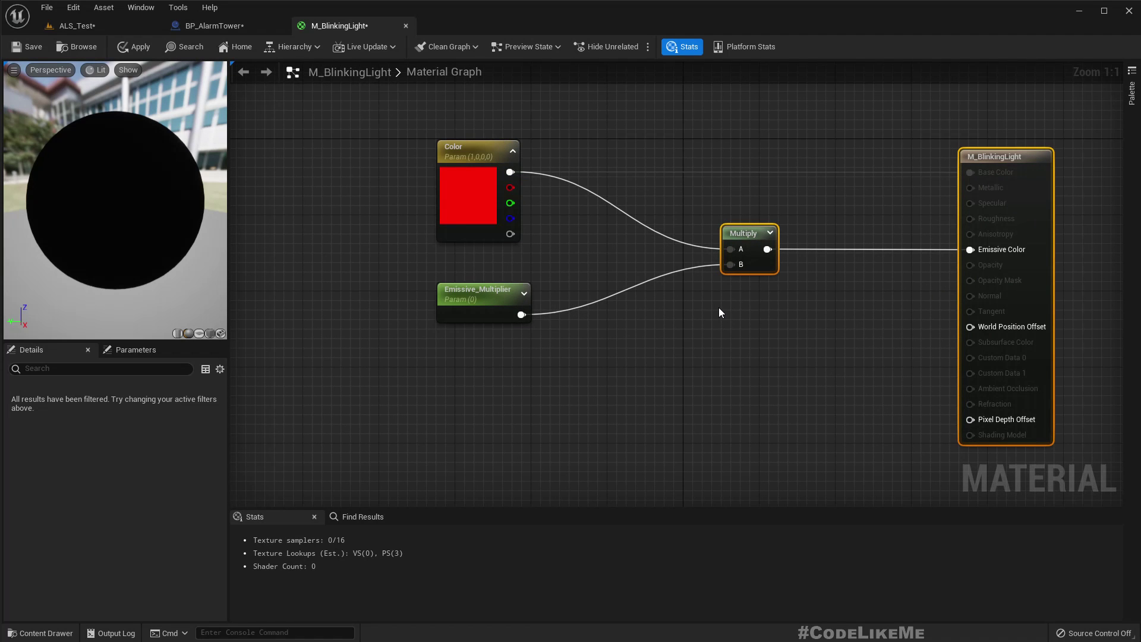
Step: Set the Emissive_Multiplier parameter's default value to 1.0 and apply the material changes
click(483, 298)
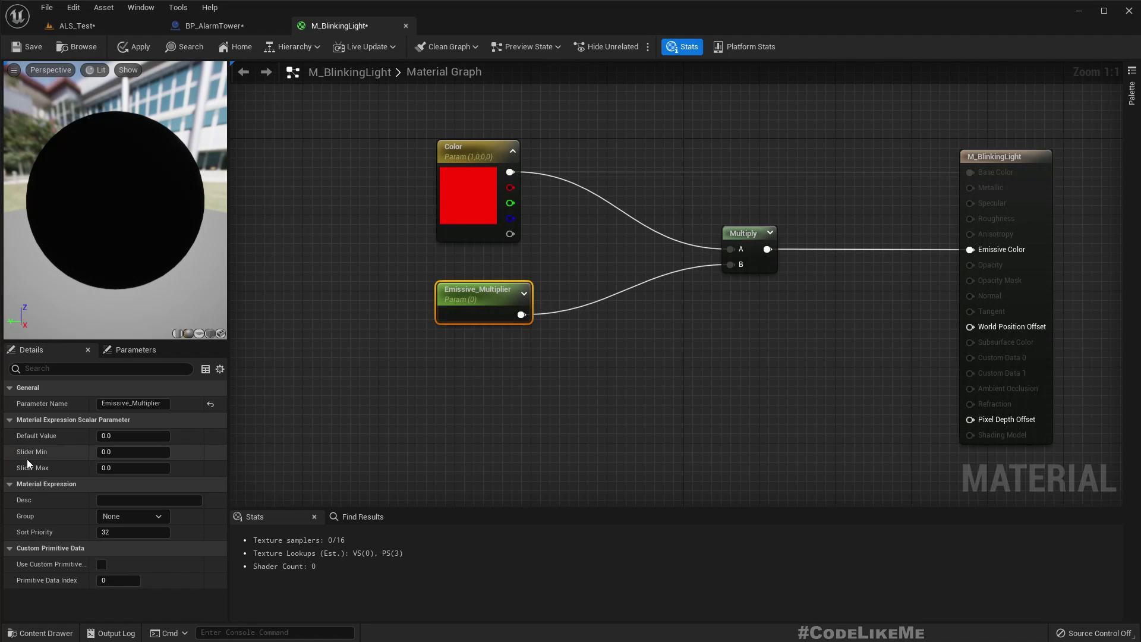
click(116, 436)
key(Return)
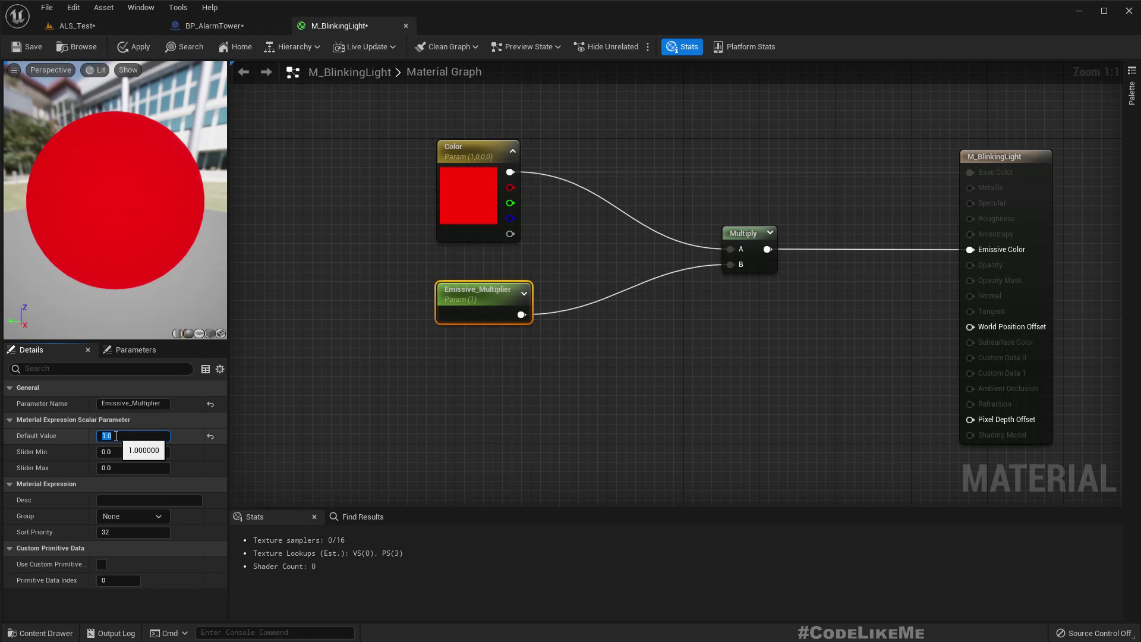
click(123, 48)
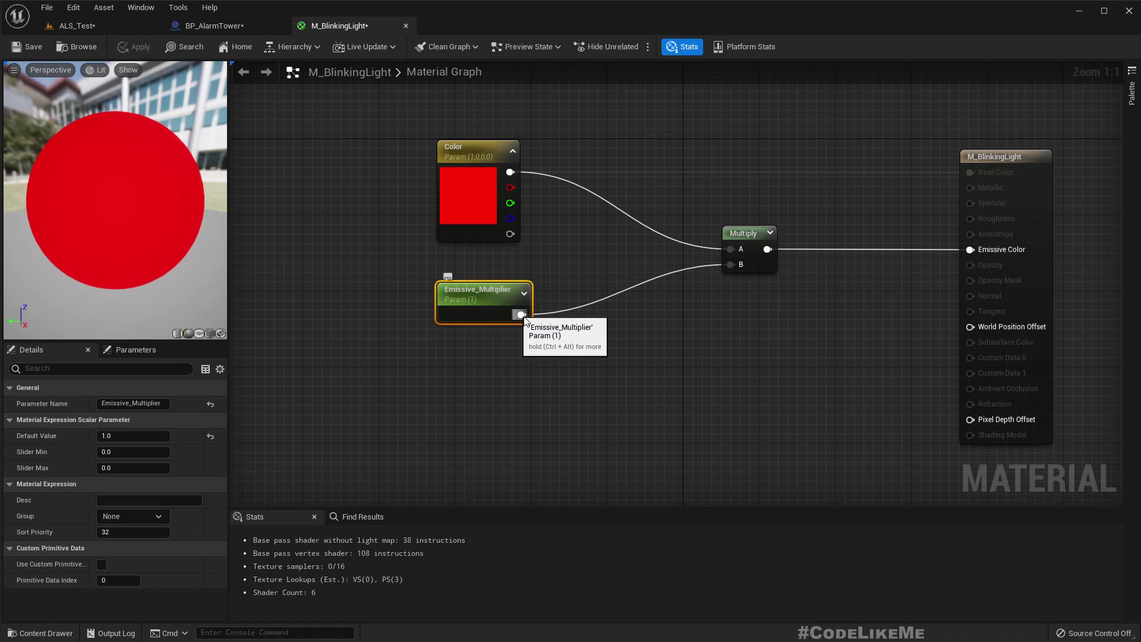
Step: Insert a second Multiply node between Emissive_Multiplier and the B input of the Multiply feeding Emissive Color
drag(521, 314, 571, 337)
text(*)
key(Return)
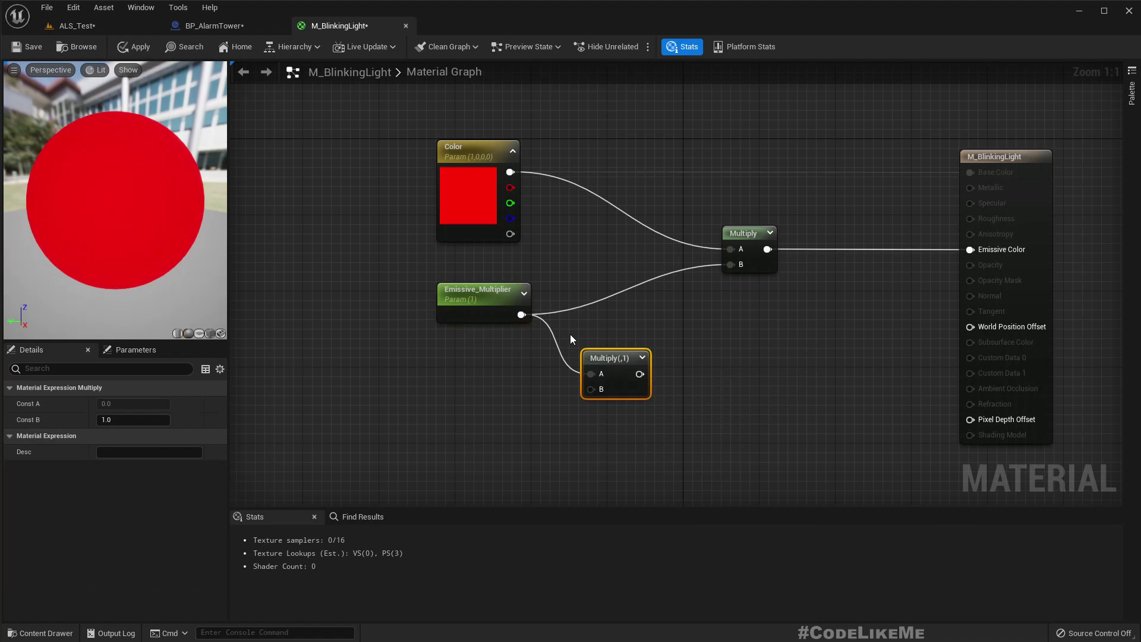
drag(640, 373, 731, 265)
Step: Reposition the new Multiply node beside Emissive_Multiplier and add a Sine node feeding its B input
drag(628, 364, 497, 440)
text(sine)
key(Return)
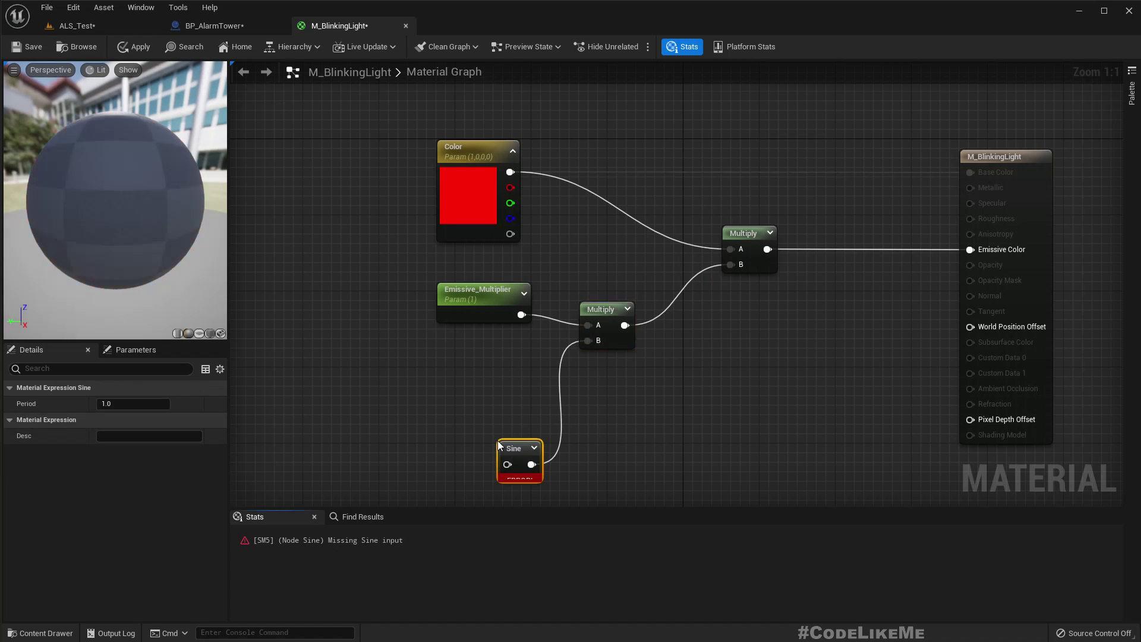
Step: Add a Time node feeding the Sine input and move it well away from Sine to leave room between them
drag(512, 444, 379, 430)
text(time)
key(Return)
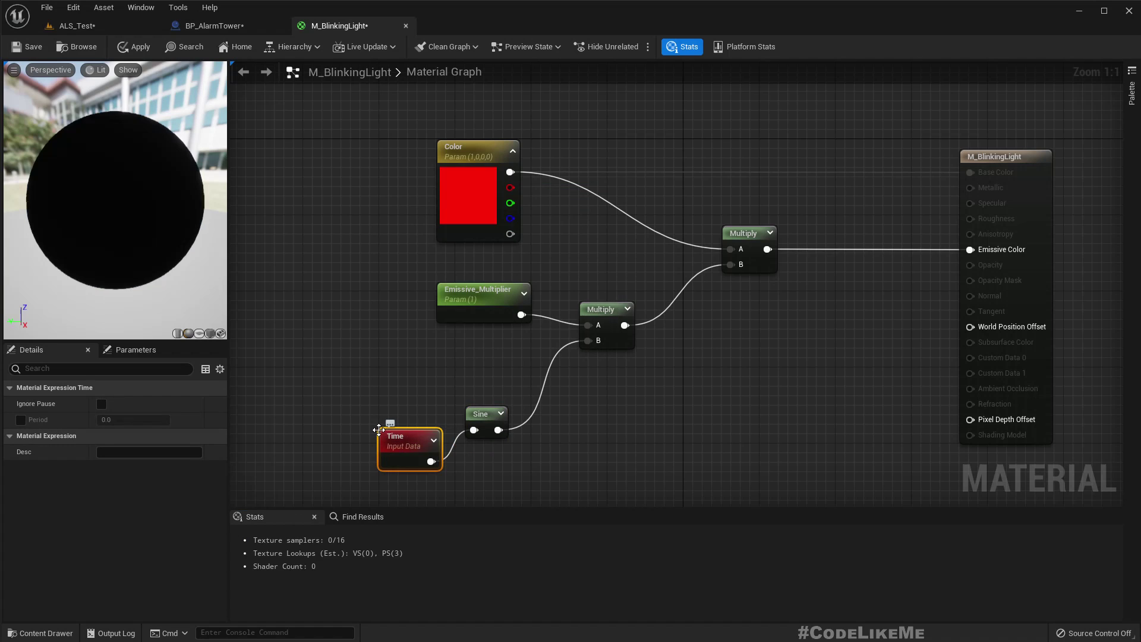
drag(410, 451, 335, 418)
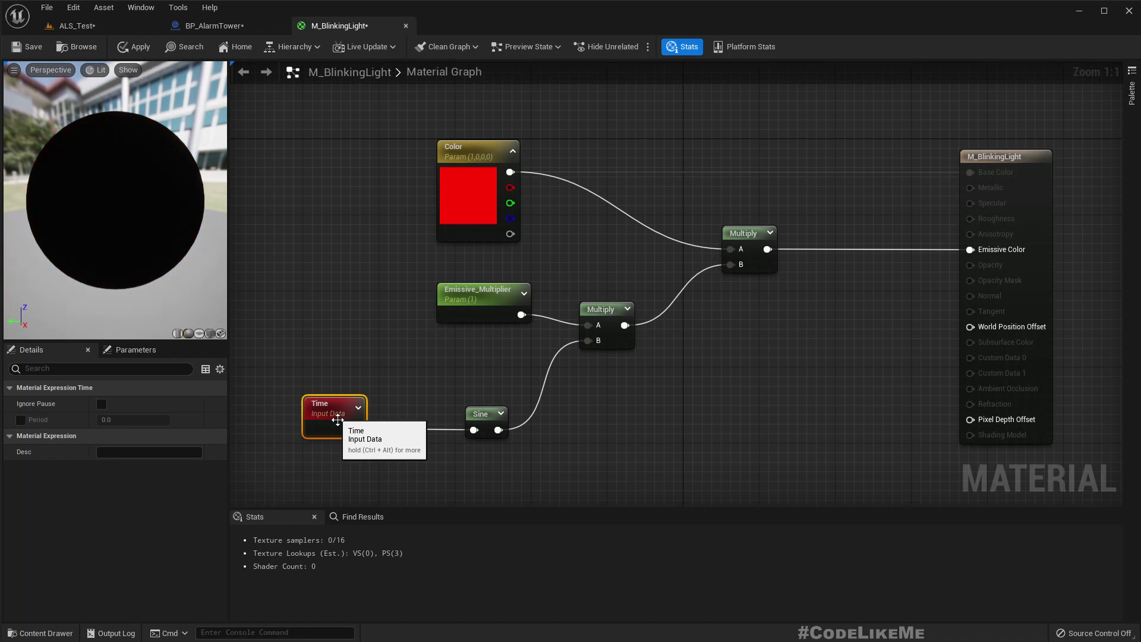
right_drag(396, 455, 503, 427)
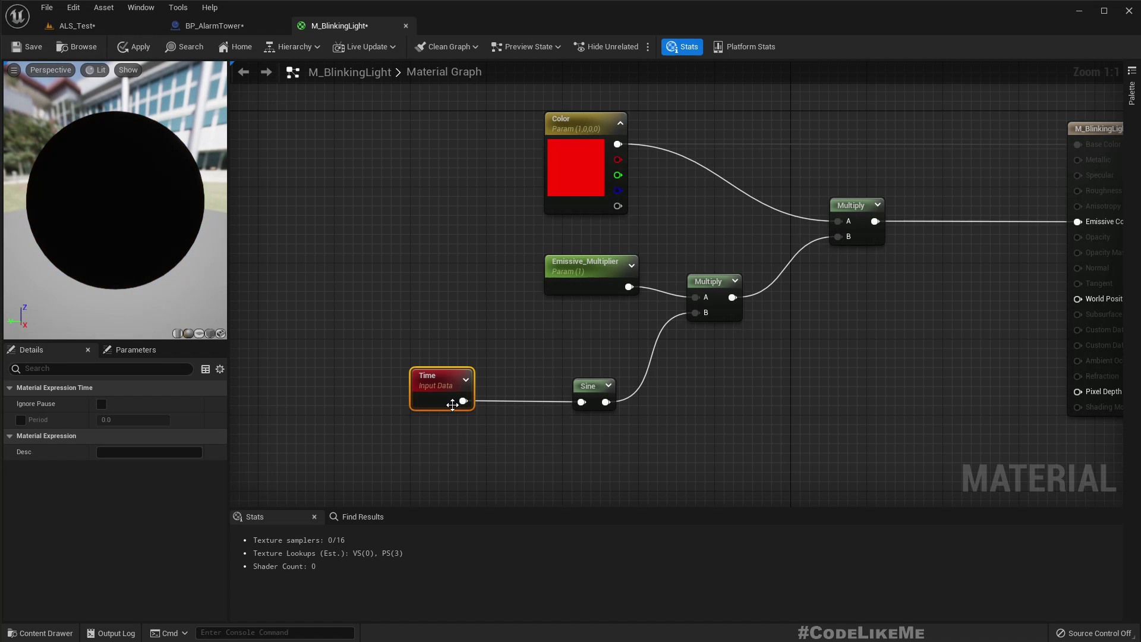
mouse_move(445, 391)
mouse_down()
mouse_move(360, 391)
mouse_move(429, 397)
mouse_up()
Step: Try a Period of 0.2 on the Sine node and set it back to 1.0
click(582, 382)
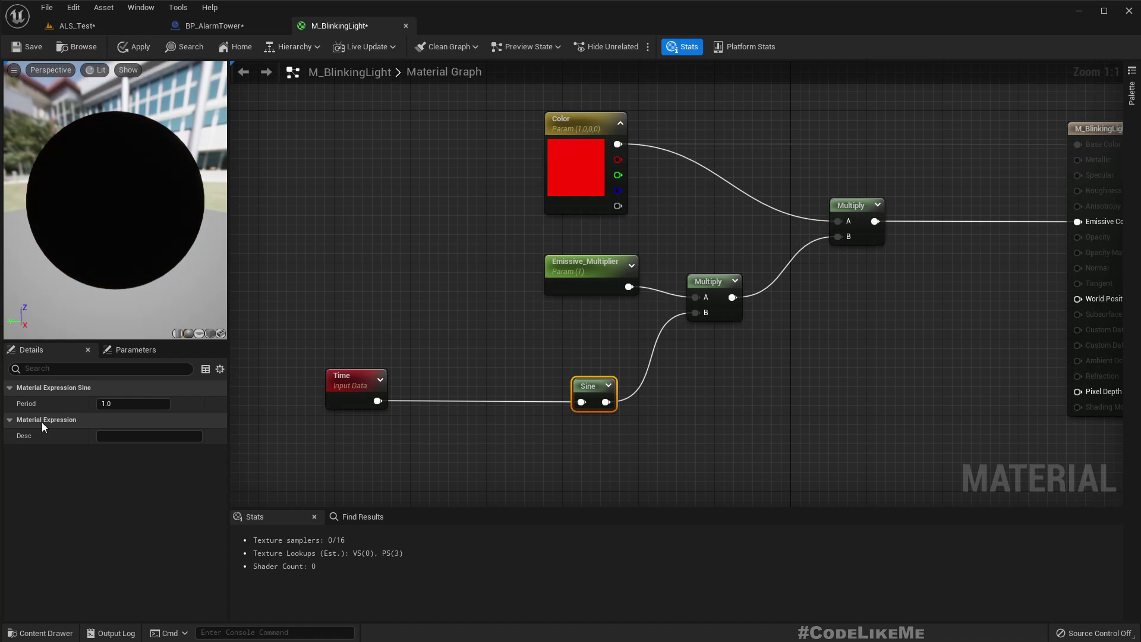
click(132, 404)
text(0.2)
key(Return)
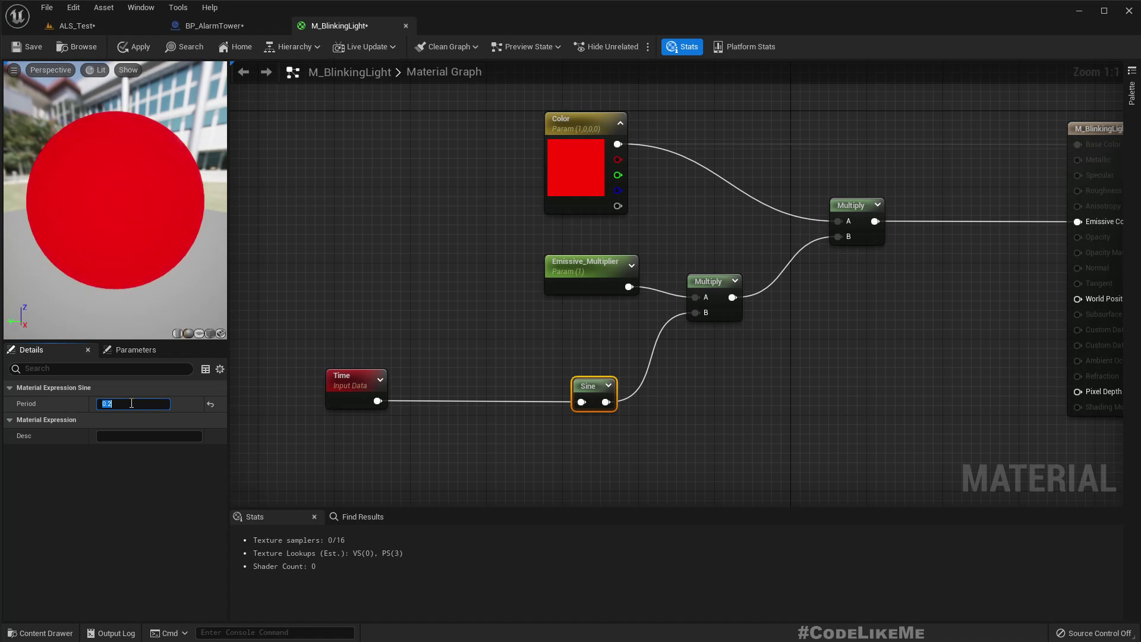
text(1.0)
key(Return)
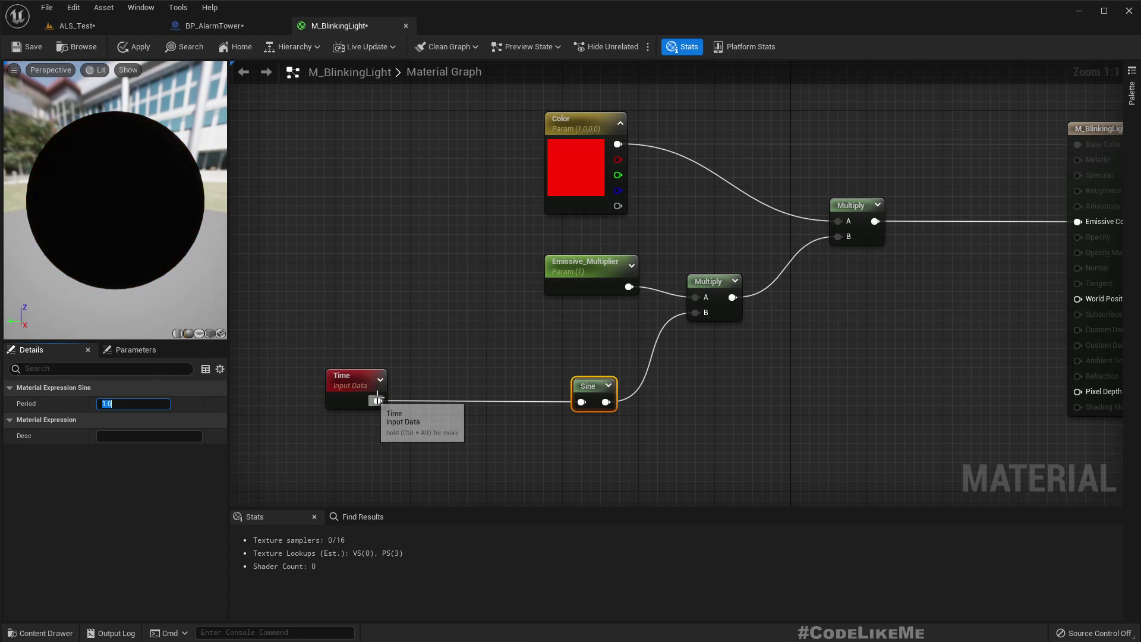
click(506, 432)
click(593, 385)
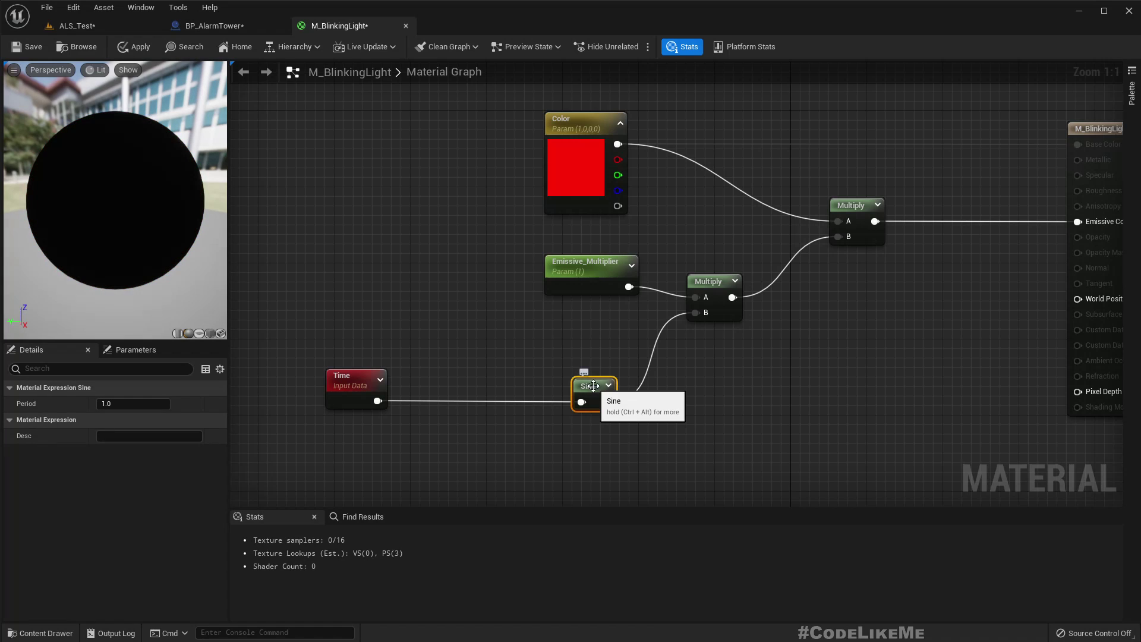
Step: Insert a Multiply node between Time and Sine, with Time feeding its A input, and line it up with them
drag(378, 401, 438, 402)
text(*)
key(Return)
drag(496, 425, 582, 402)
drag(477, 413, 478, 389)
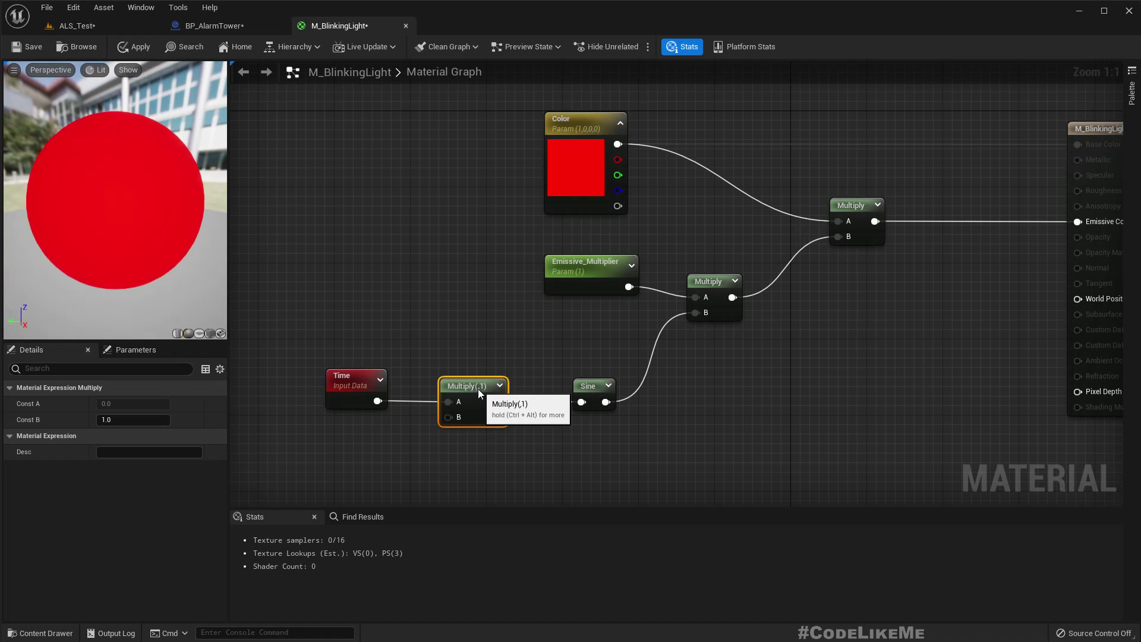
Step: Promote the B input of the Time Multiply node to a scalar parameter named BlinkSpeed and place it below Time
right_click(453, 413)
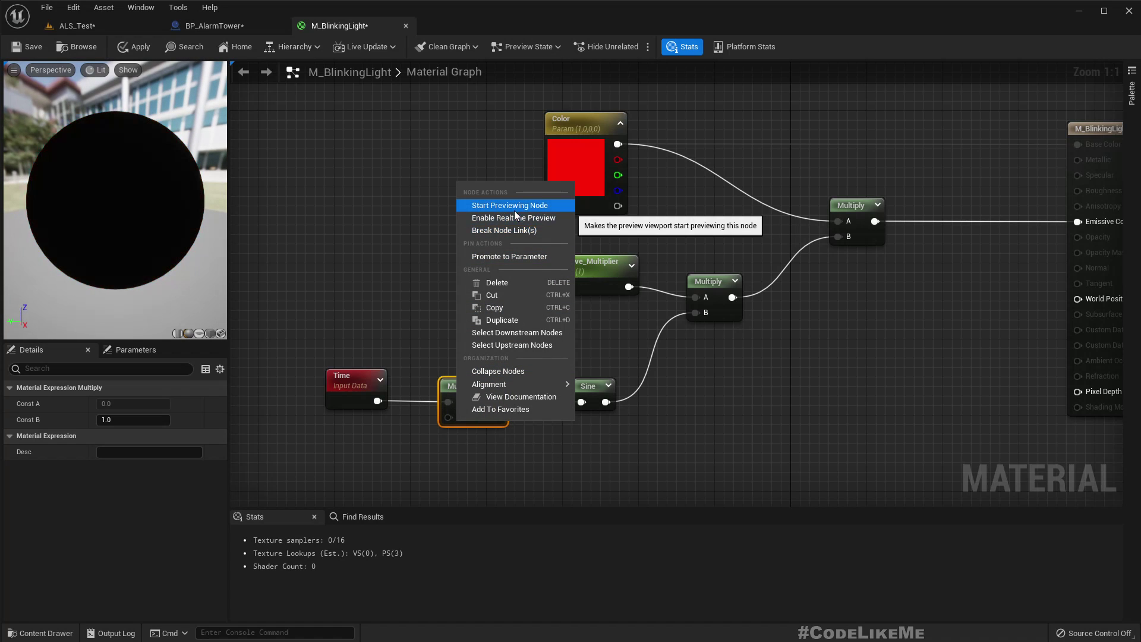
click(509, 257)
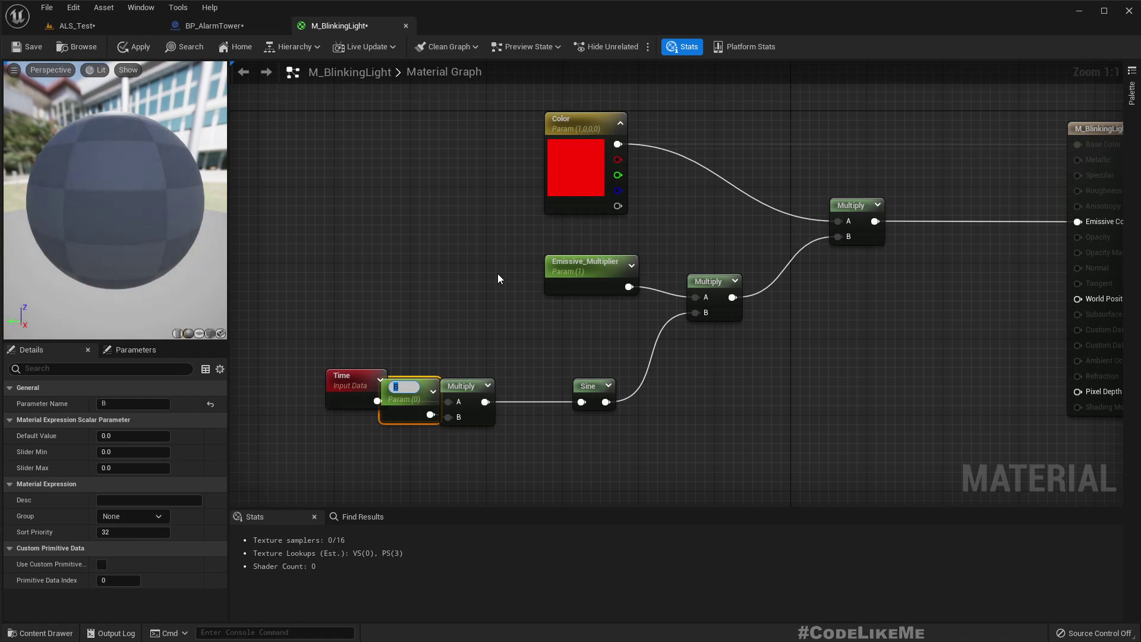
key(BackSpace)
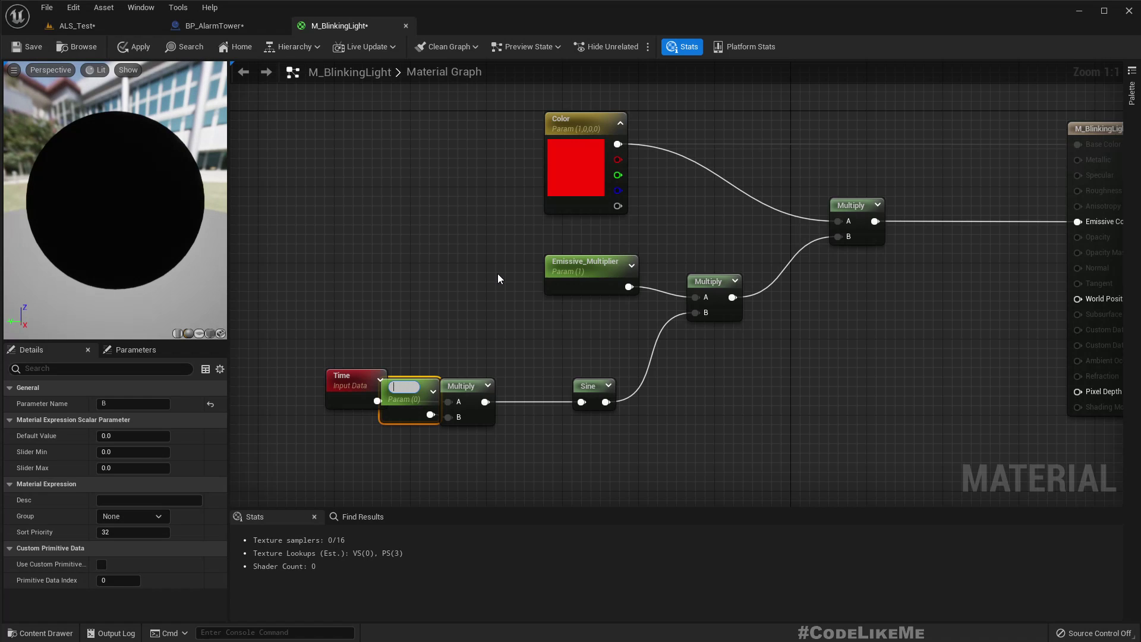
text(BlinkSPe)
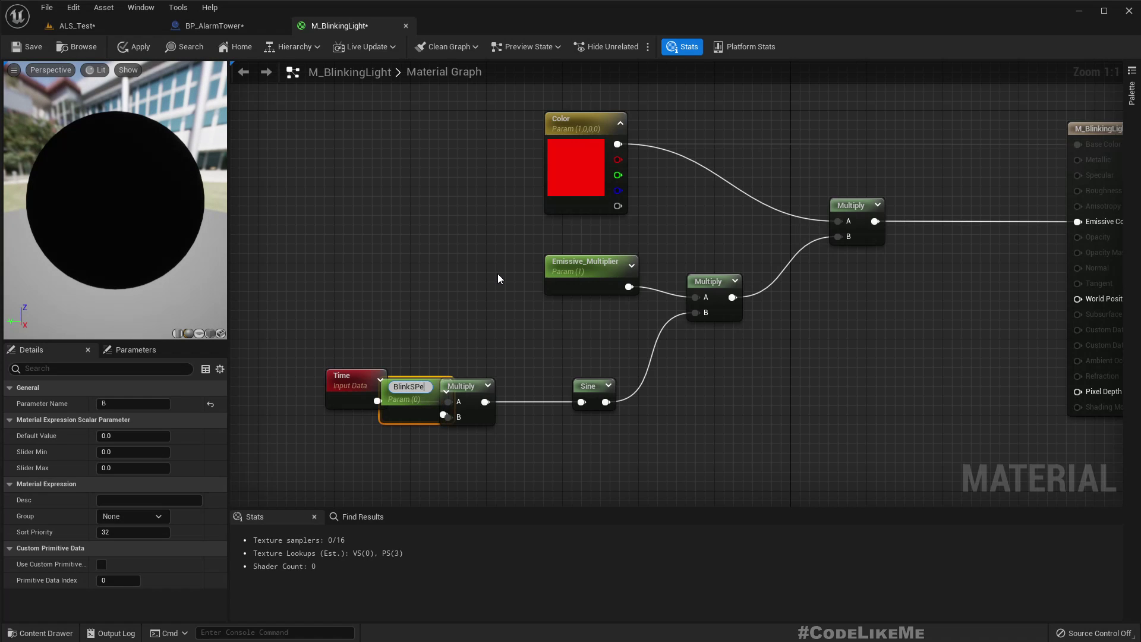
text(ed)
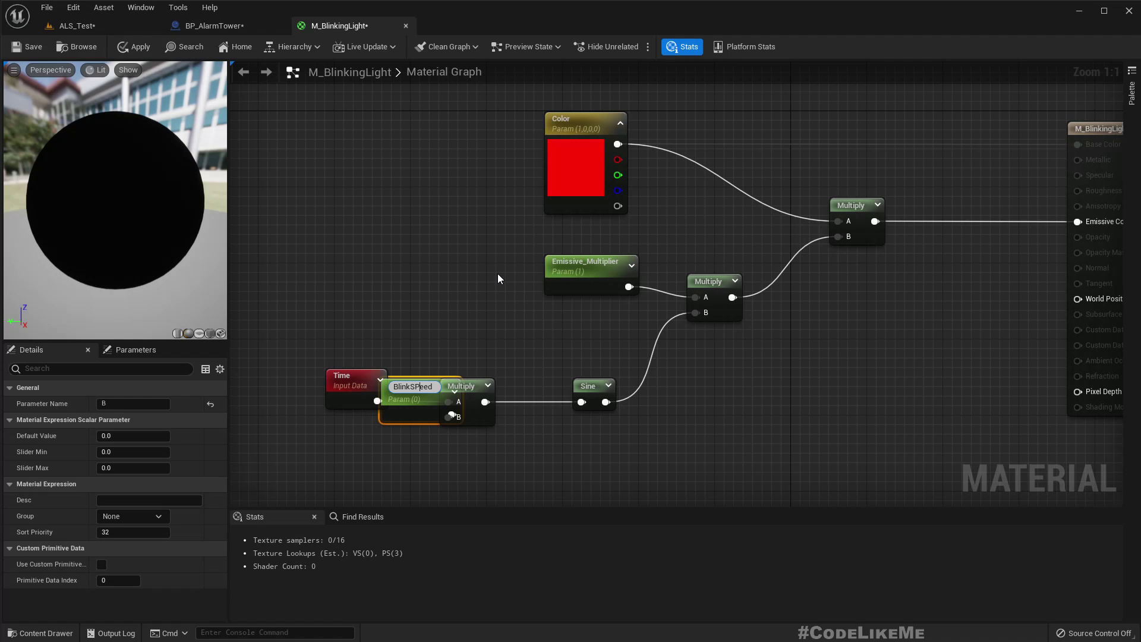
key(Delete)
text(p)
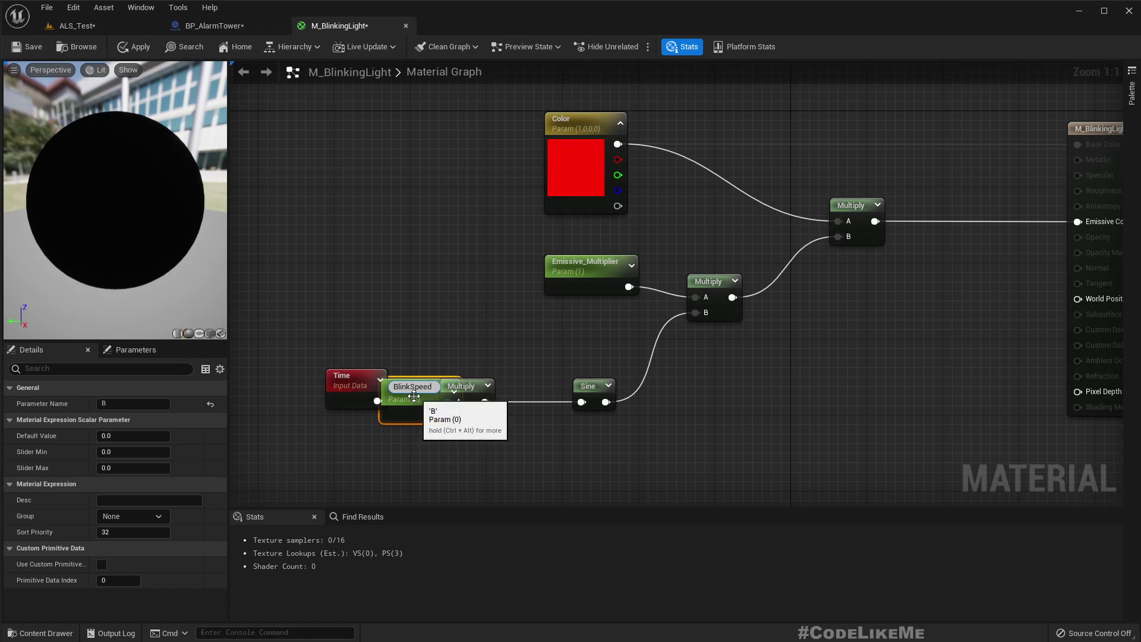
drag(415, 396, 361, 443)
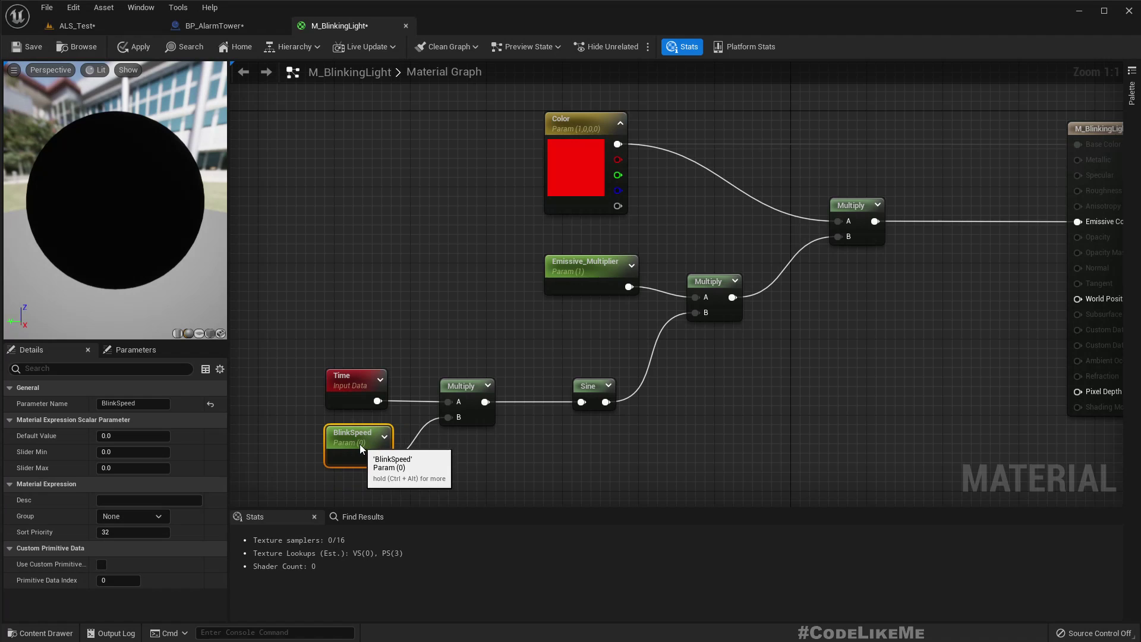
Step: Rename the Emissive_Multiplier parameter to EmissiveMultiplier
double_click(599, 266)
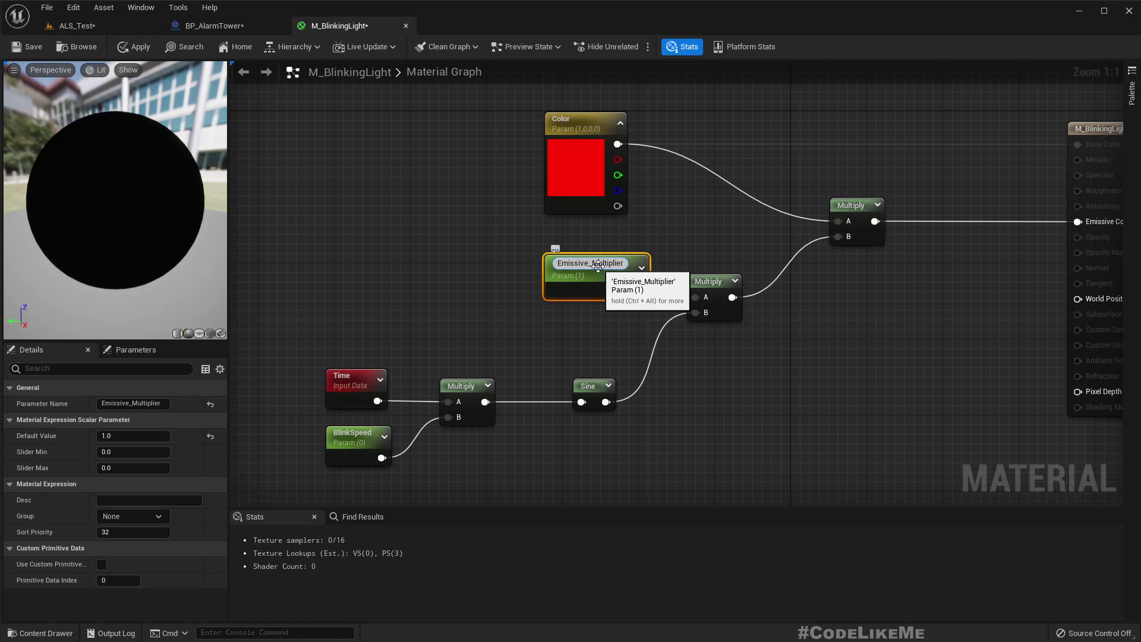
key(BackSpace)
key(Return)
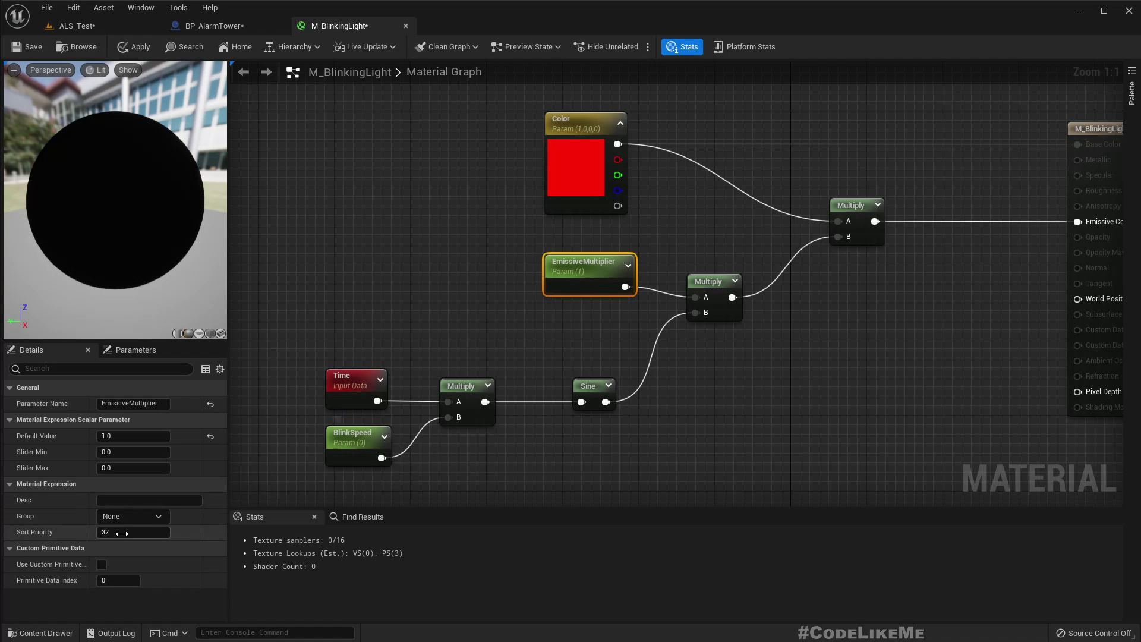
Step: Set the BlinkSpeed parameter's default value to 1.0
click(140, 437)
click(360, 438)
click(166, 440)
text(1)
key(Return)
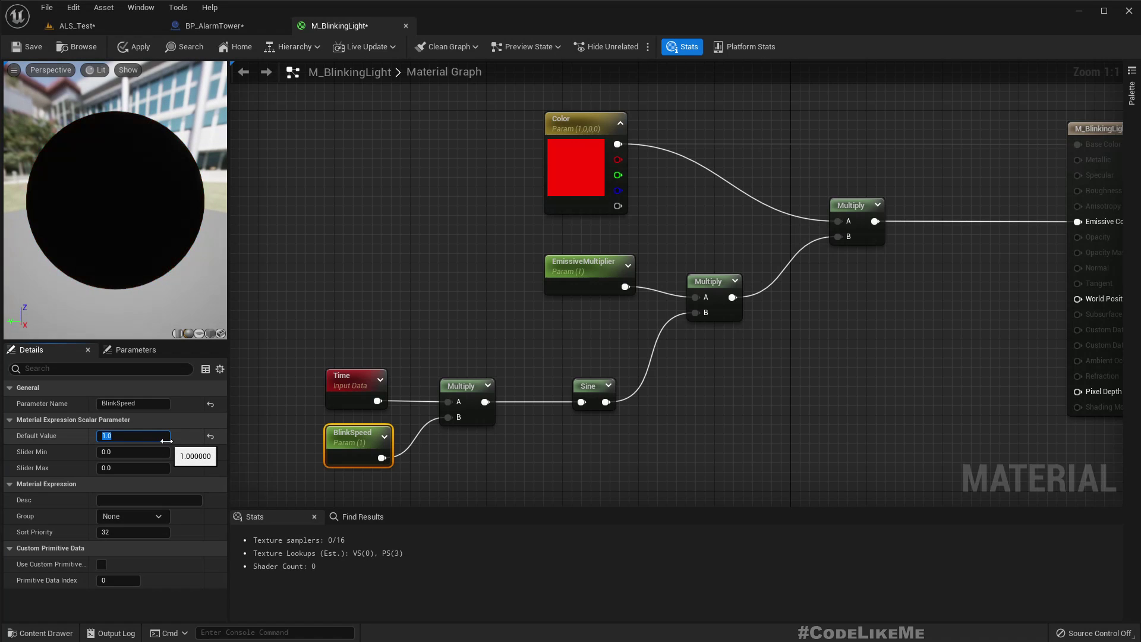
Step: Spread out the graph by moving the two Multiply nodes after EmissiveMultiplier and the output node farther from the parameters
click(596, 271)
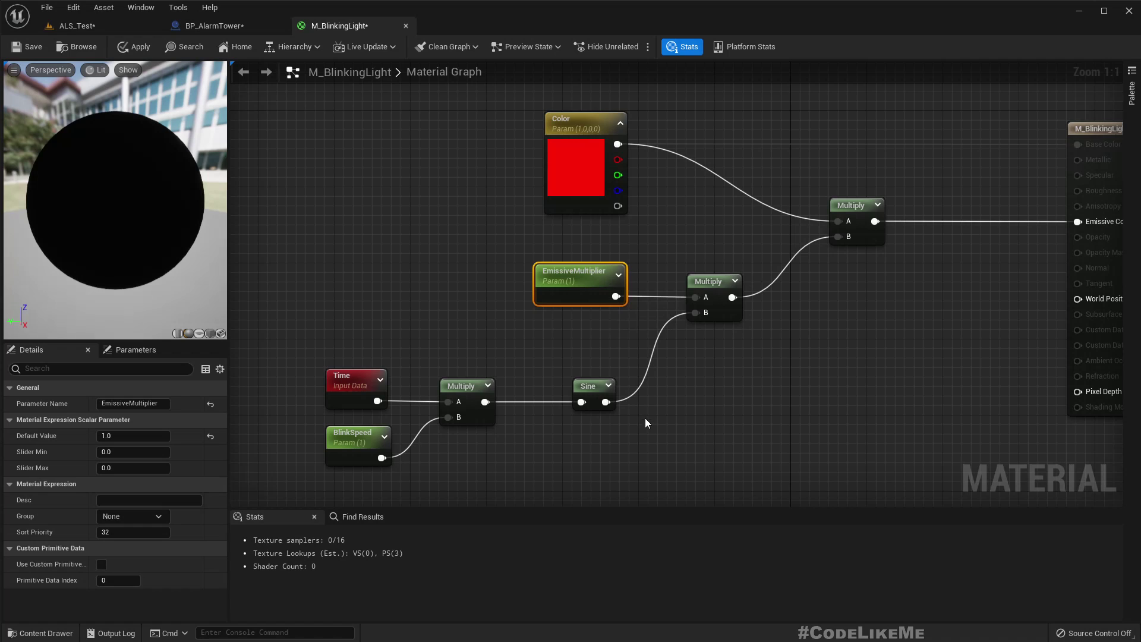
scroll(652, 390, down, 3)
drag(707, 145, 988, 358)
drag(791, 271, 862, 273)
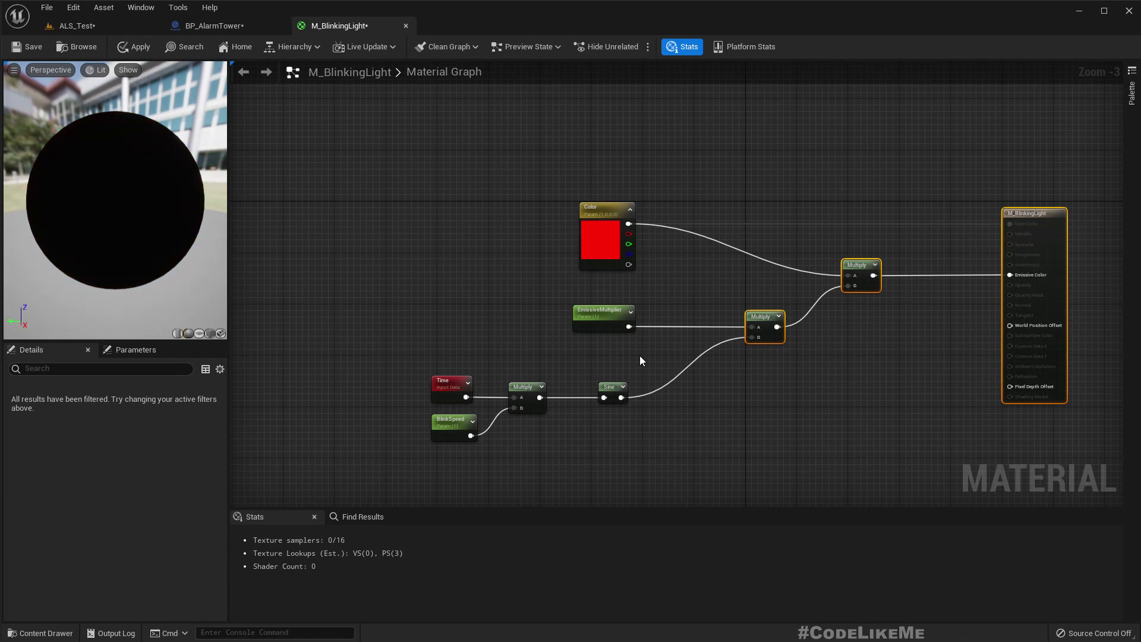
scroll(651, 348, up, 3)
drag(727, 292, 780, 291)
right_drag(819, 359, 667, 364)
scroll(681, 361, down, 1)
click(682, 360)
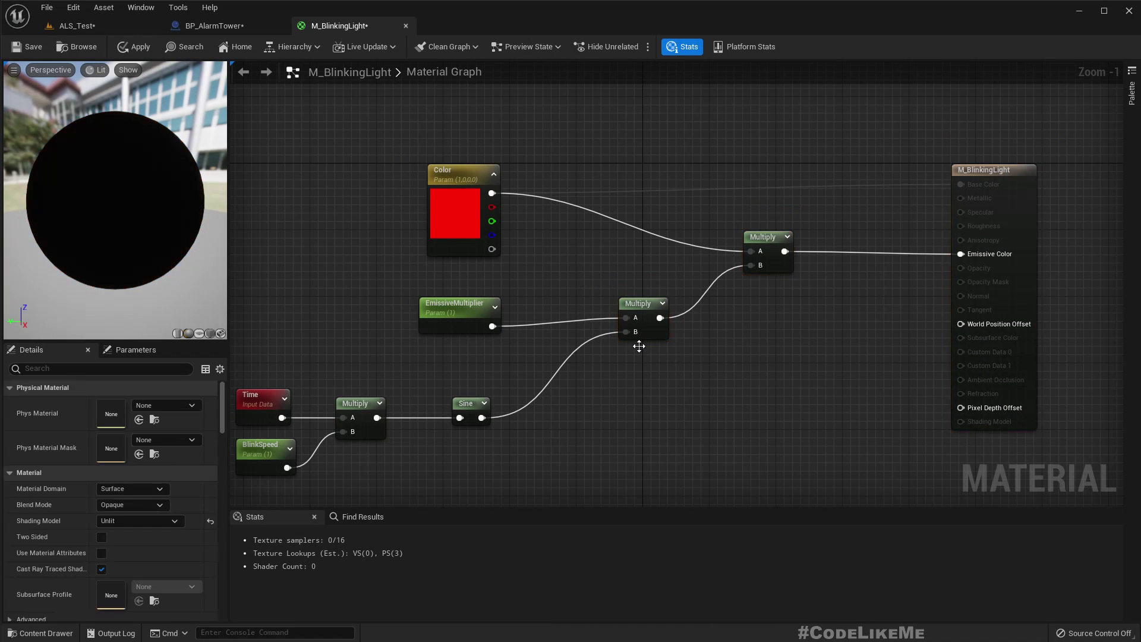
Step: Align EmissiveMultiplier with its Multiply node and shift the final Multiply node closer to the material output
drag(524, 303, 636, 304)
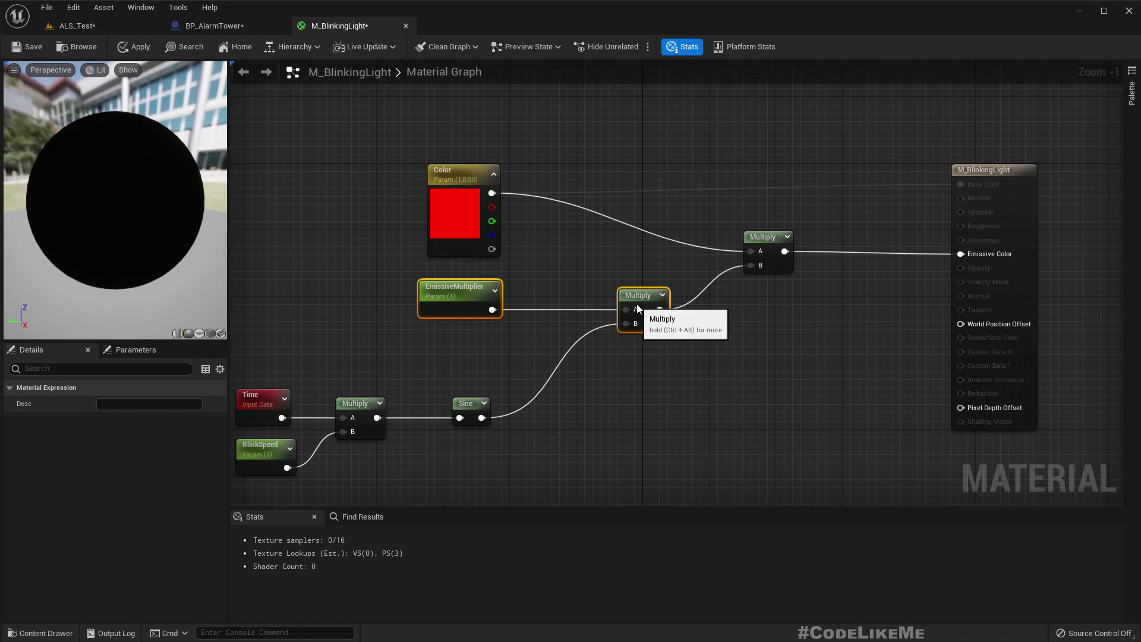
right_drag(758, 335, 681, 337)
click(681, 337)
drag(689, 238, 764, 246)
Step: Insert a Clamp node between the EmissiveMultiplier Multiply node and the final Multiply's B input
drag(581, 312, 618, 309)
text(clamp)
key(Return)
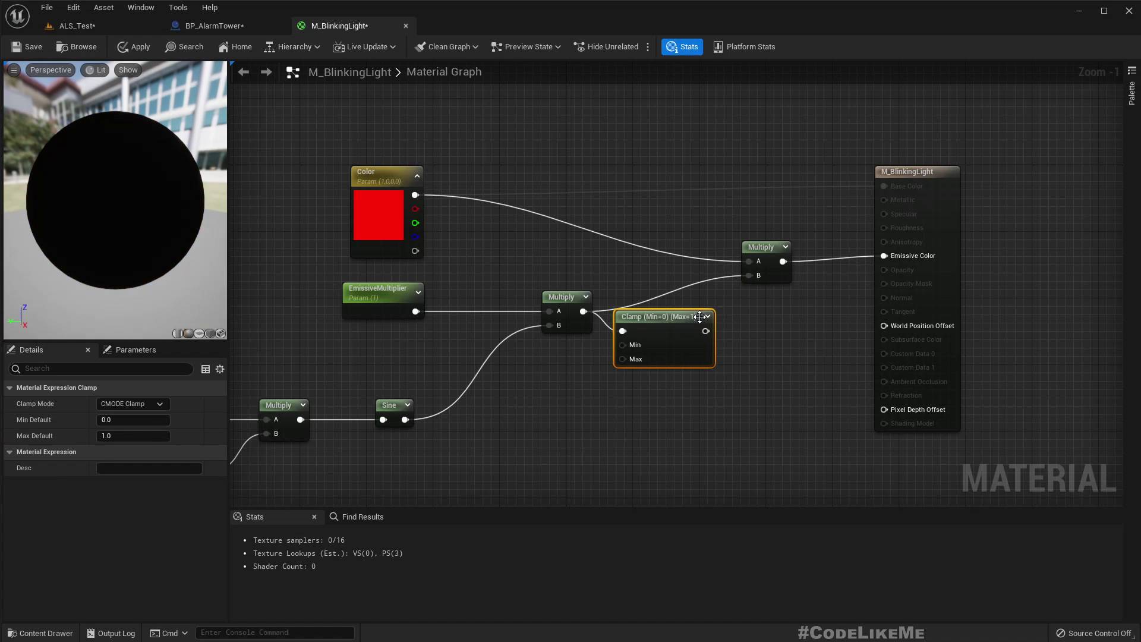
drag(705, 331, 675, 300)
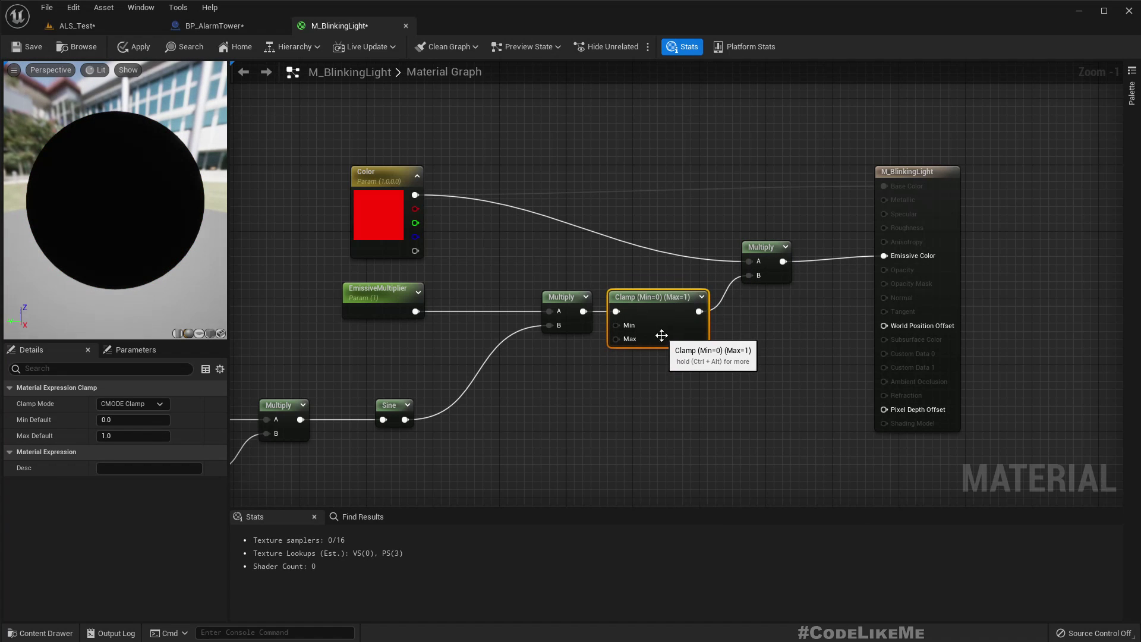
Step: Set the Clamp node's Min Default to 0.2 and its Max Default to 10000
click(132, 418)
text(0.2)
key(Return)
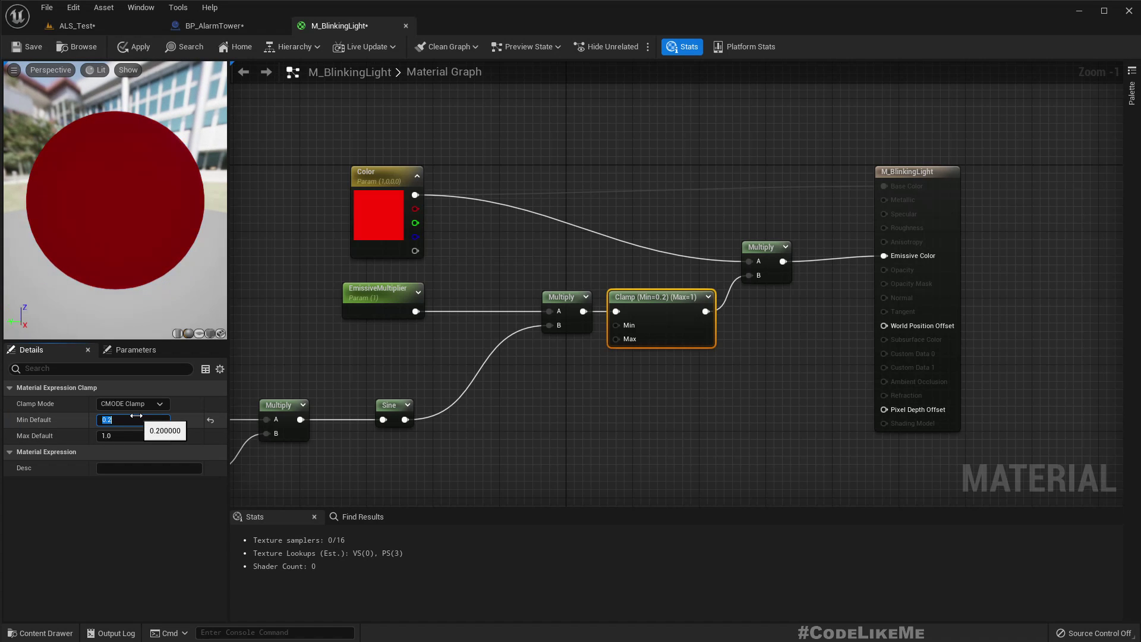
click(660, 310)
click(129, 436)
text(10000)
key(Return)
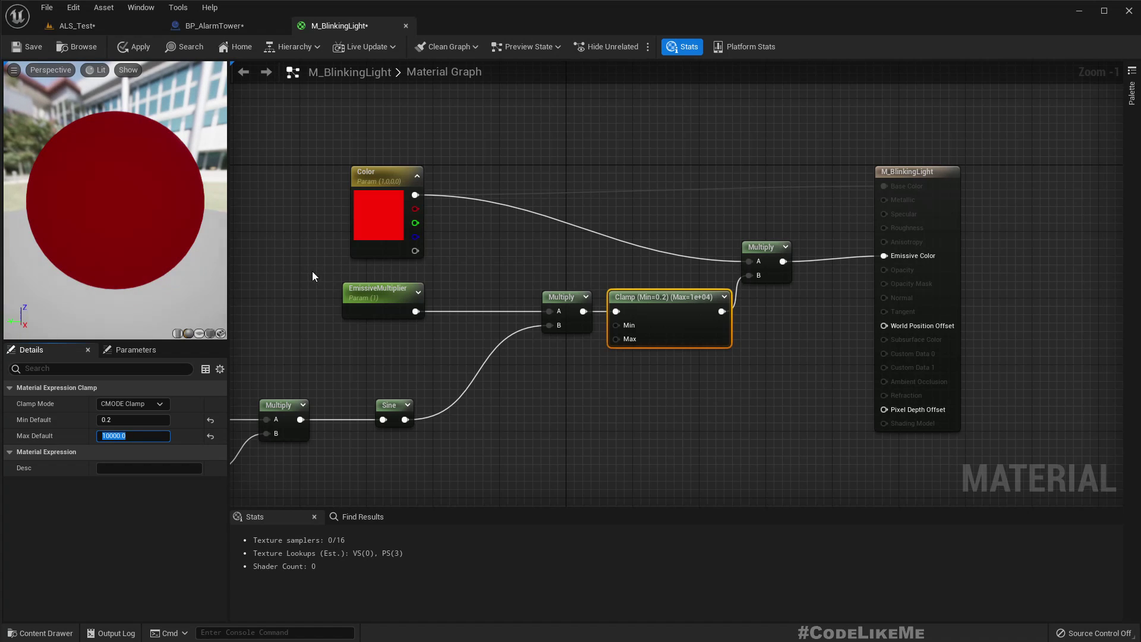
Step: Set the EmissiveMultiplier parameter's default value to 500
click(386, 289)
click(133, 435)
text(500)
key(Return)
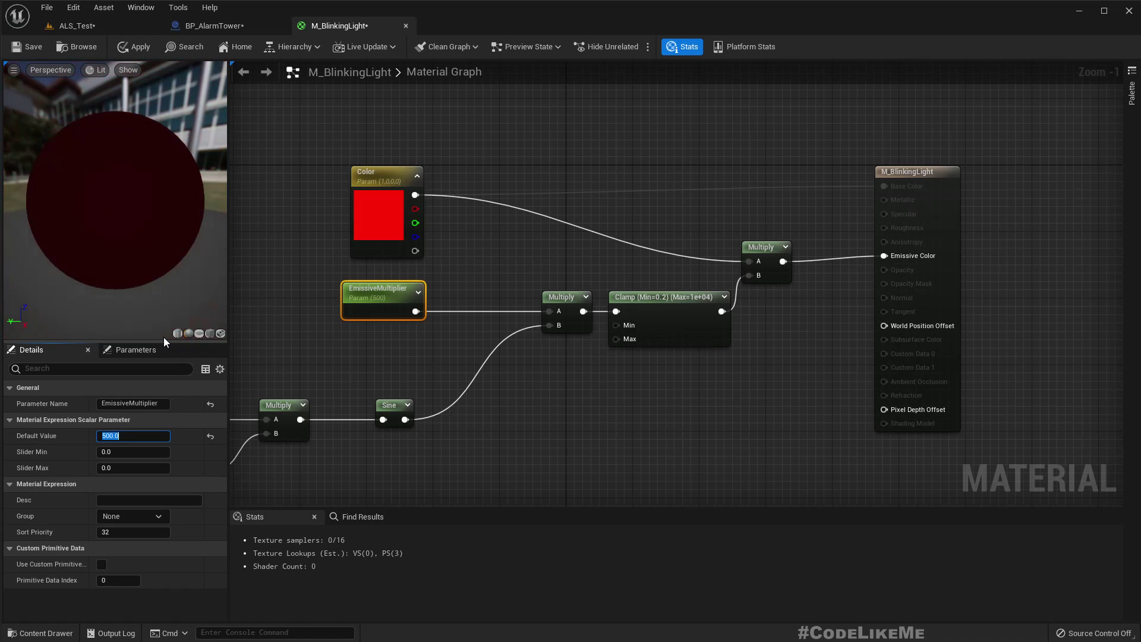
right_drag(291, 187, 374, 191)
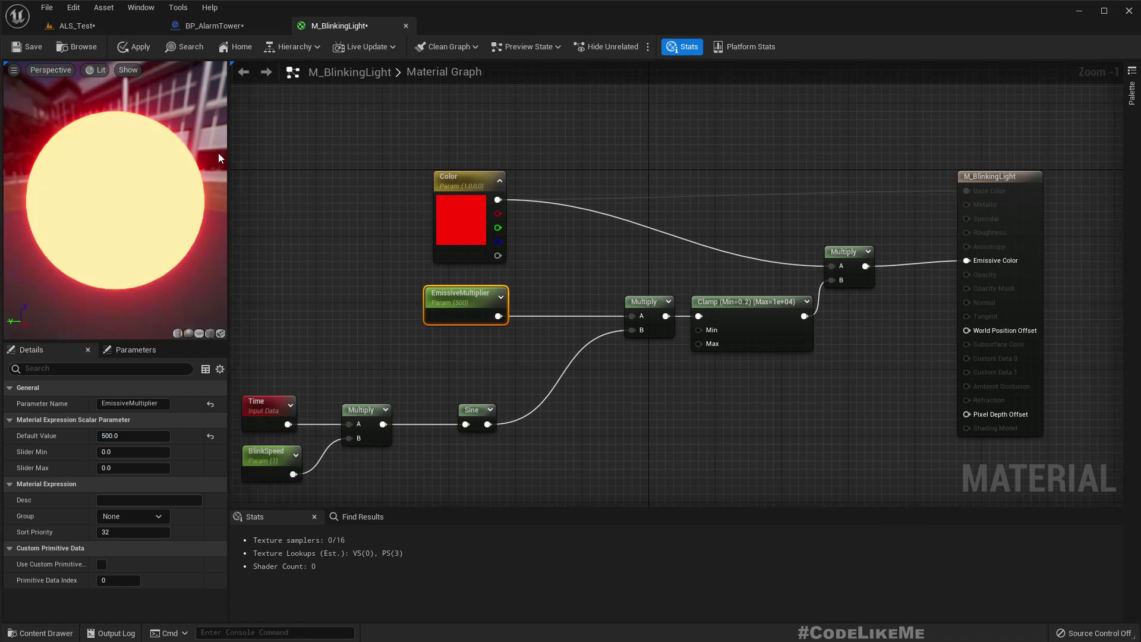
Step: Try EmissiveMultiplier default values of 10 and 100, set it back to 500, and apply the material
click(155, 437)
text(10)
key(Return)
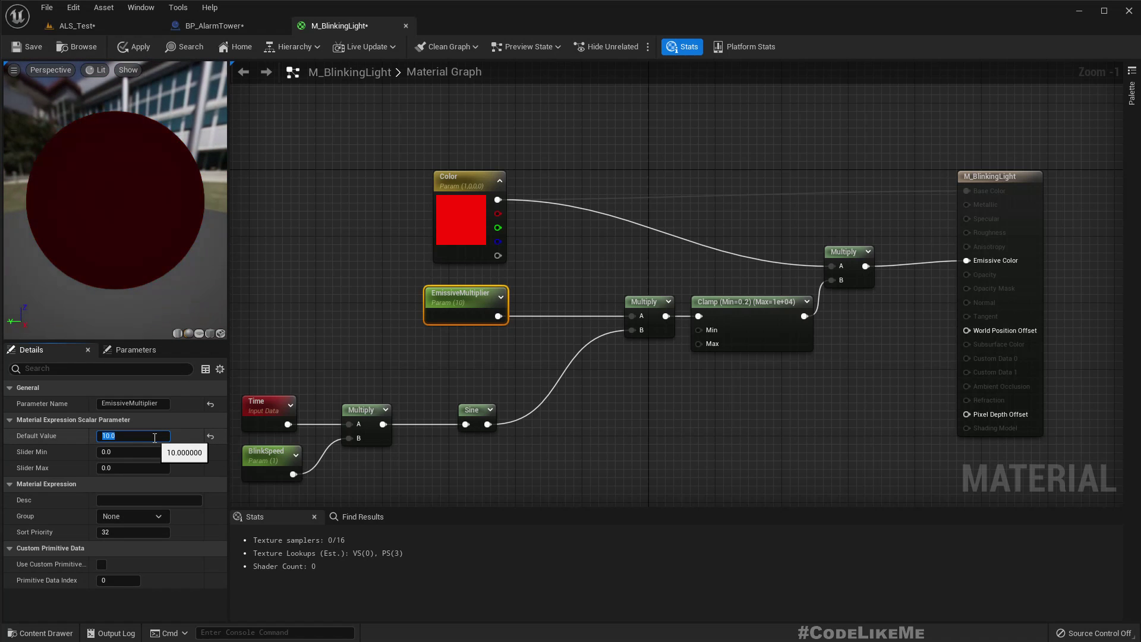
text(100)
key(Return)
text(500)
key(Return)
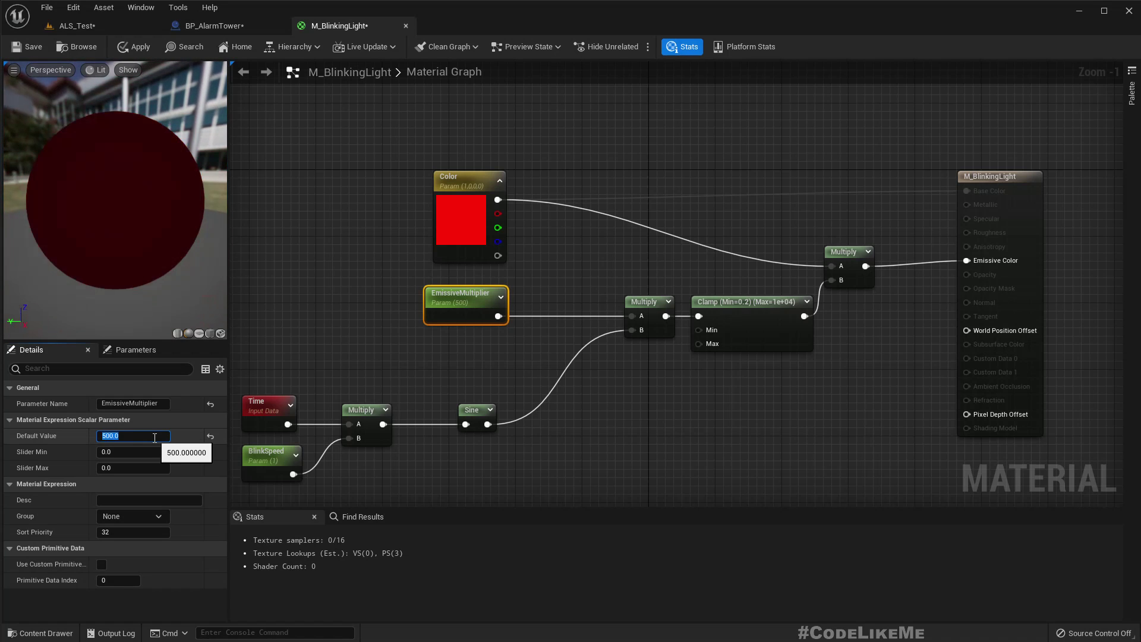
click(130, 50)
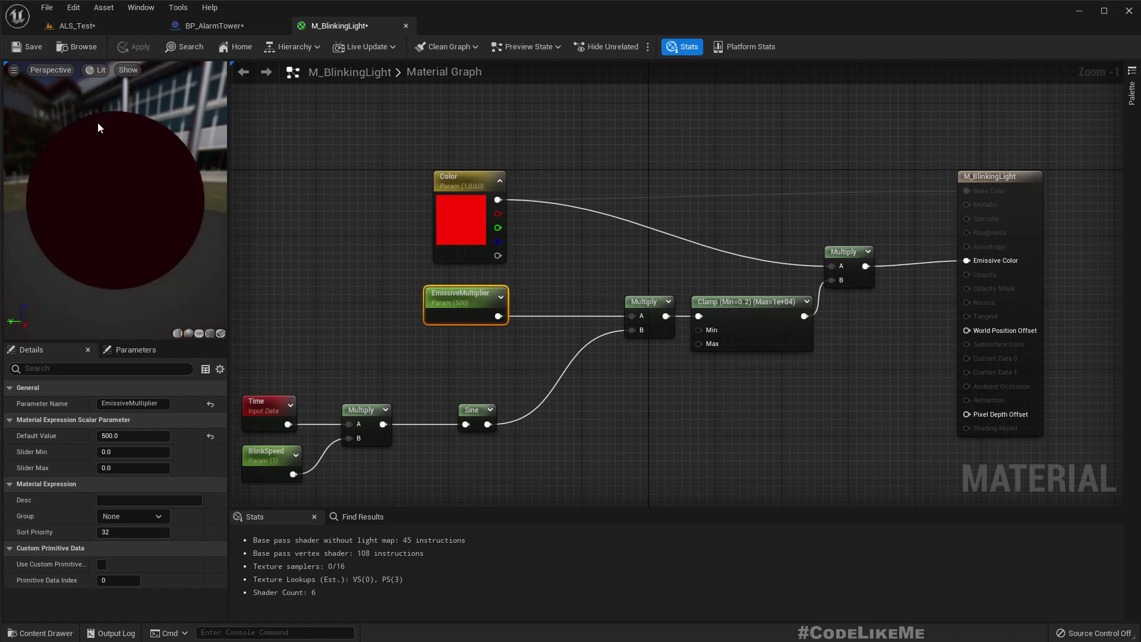
Step: Move the Time, BlinkSpeed and adjoining Multiply nodes away from the Sine node to open a gap
right_drag(253, 217, 527, 202)
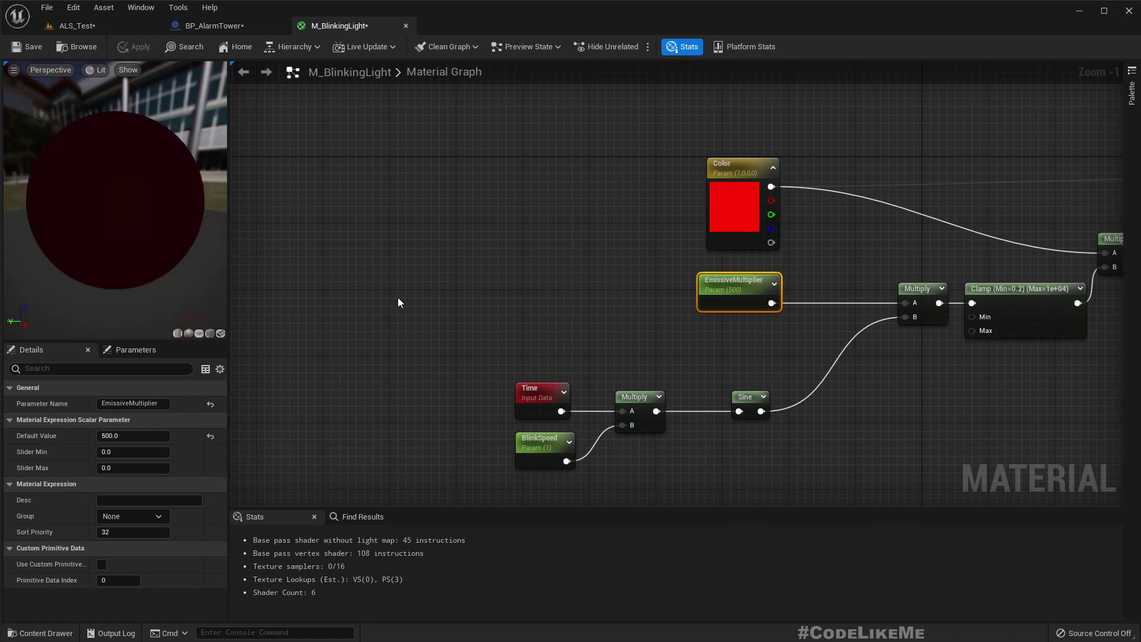
right_drag(398, 302, 381, 158)
drag(422, 208, 722, 405)
click(487, 246)
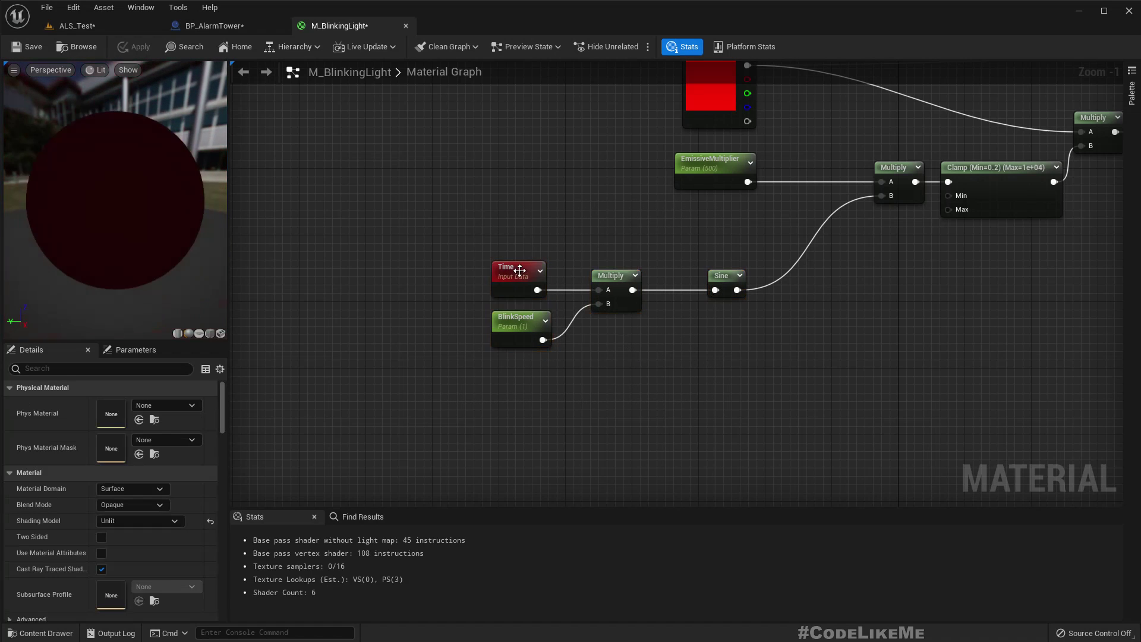
drag(486, 246, 620, 346)
Step: Insert an Add node between the BlinkSpeed Multiply node and the Sine node, aligned in their row
mouse_move(600, 286)
mouse_down()
mouse_move(510, 286)
mouse_move(585, 292)
mouse_up()
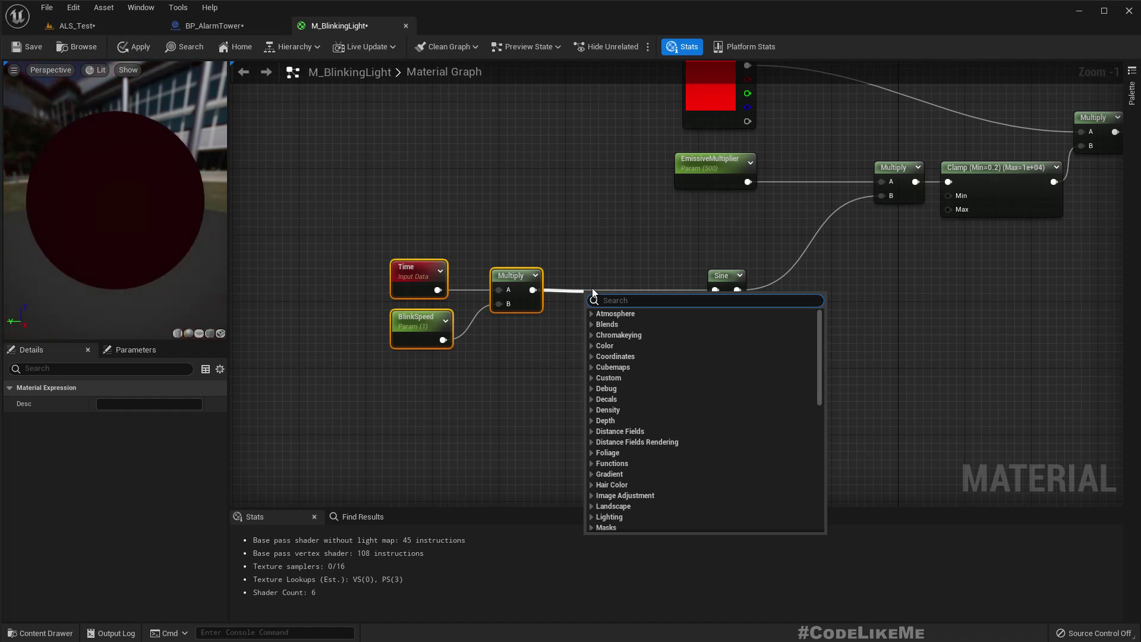
text(add)
key(Return)
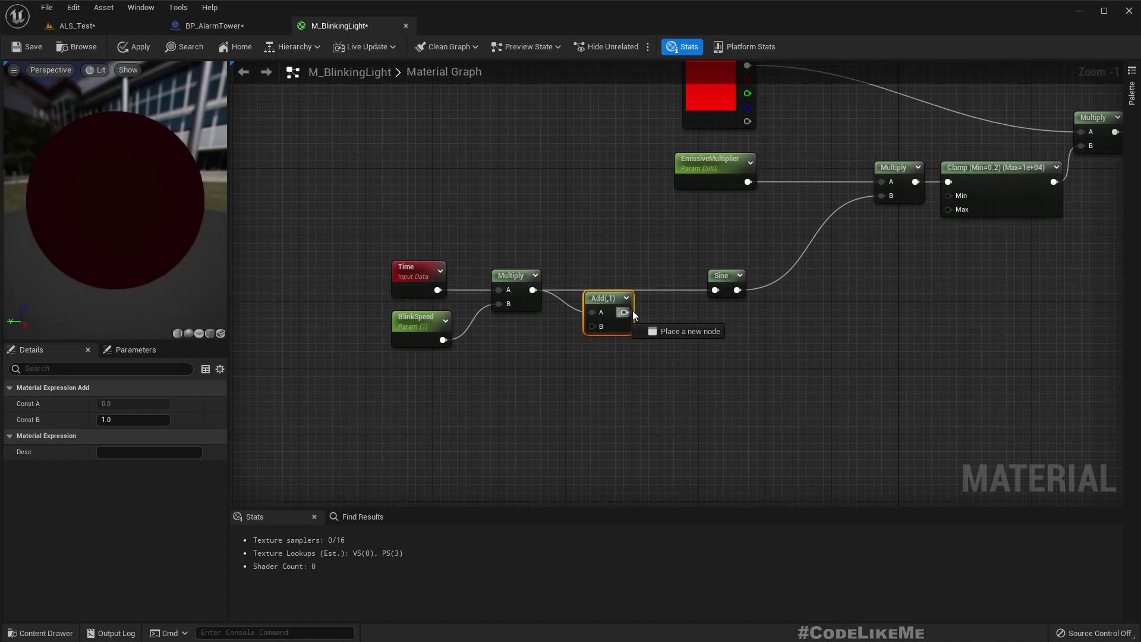
drag(646, 312, 715, 290)
drag(614, 301, 613, 280)
Step: Promote the Add node's B input to a parameter named Offset and place it below BlinkSpeed
right_click(605, 303)
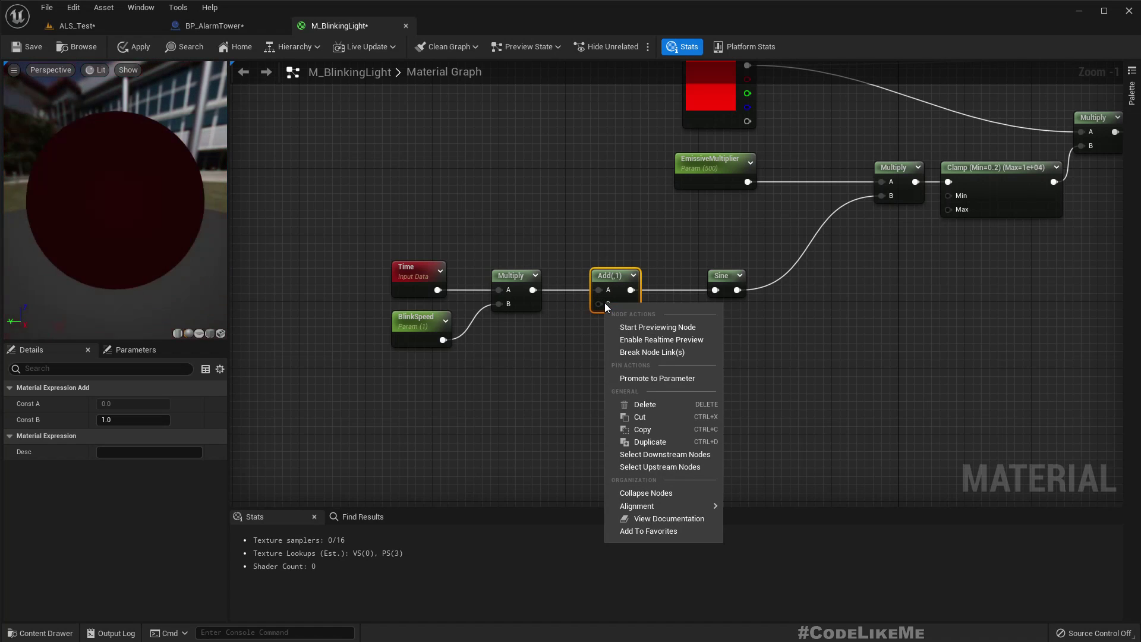
click(648, 378)
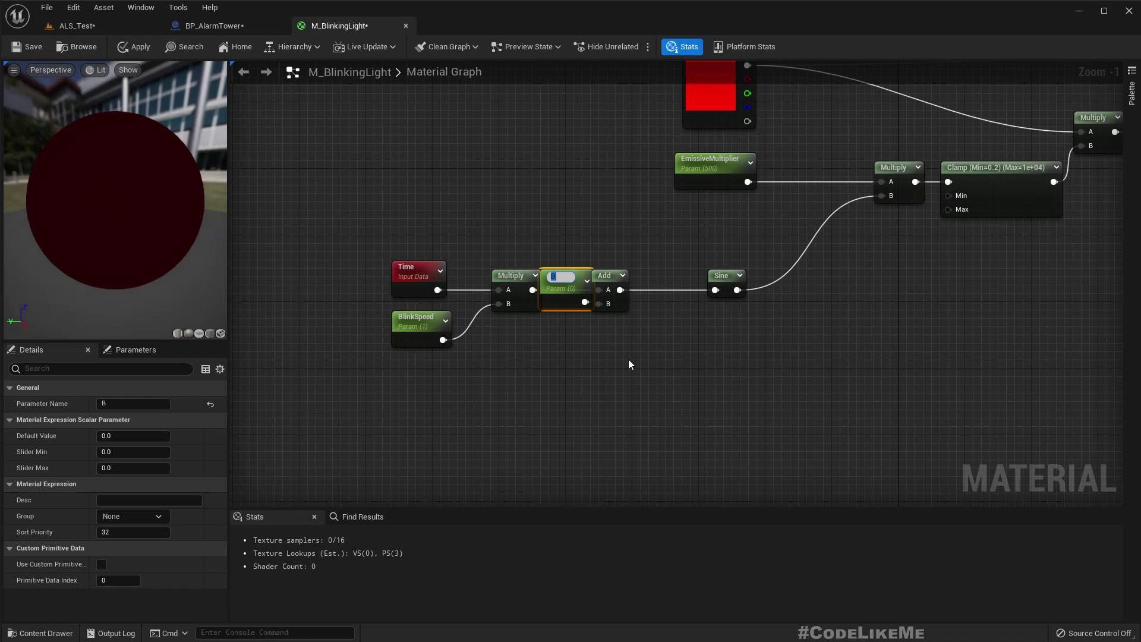
text(Offset)
key(Return)
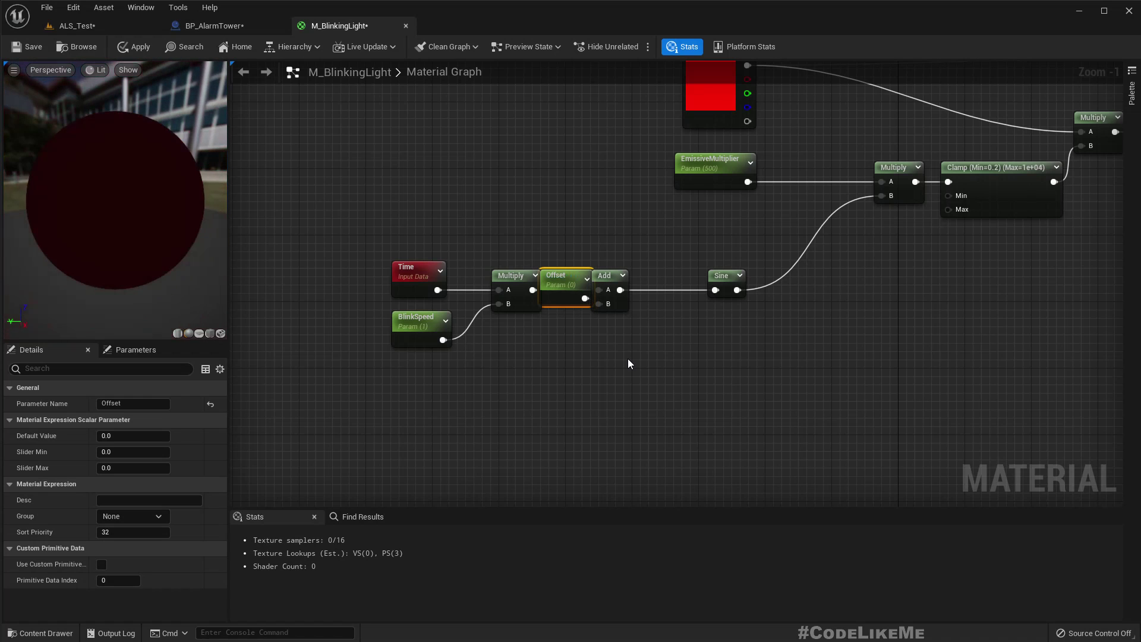
drag(562, 291, 418, 384)
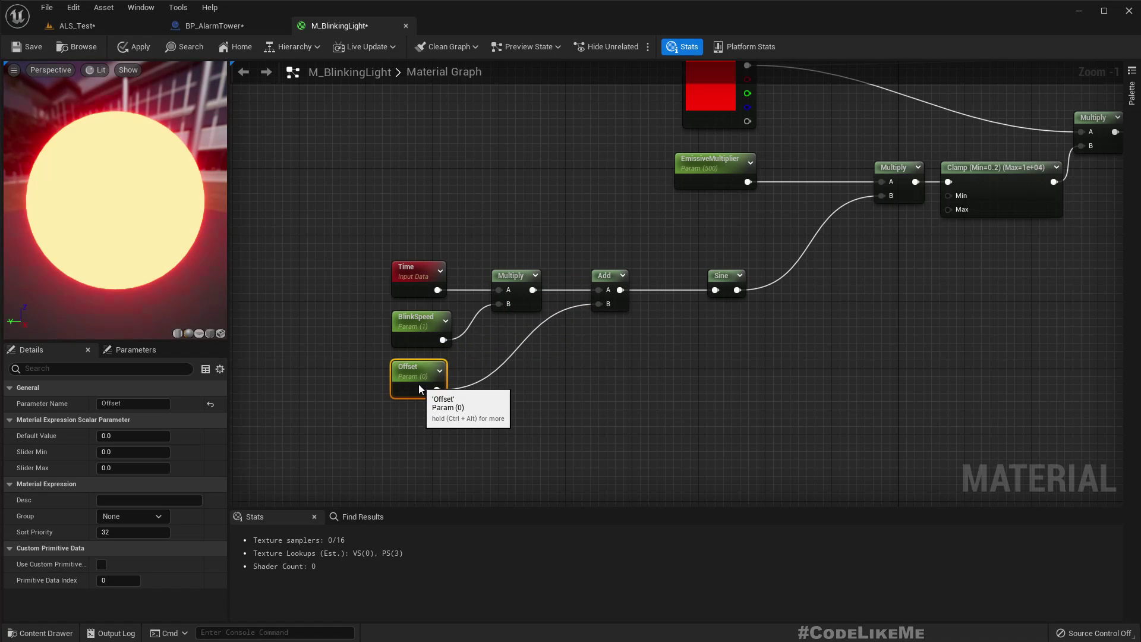
Step: Apply and save the M_BlinkingLight material
click(149, 41)
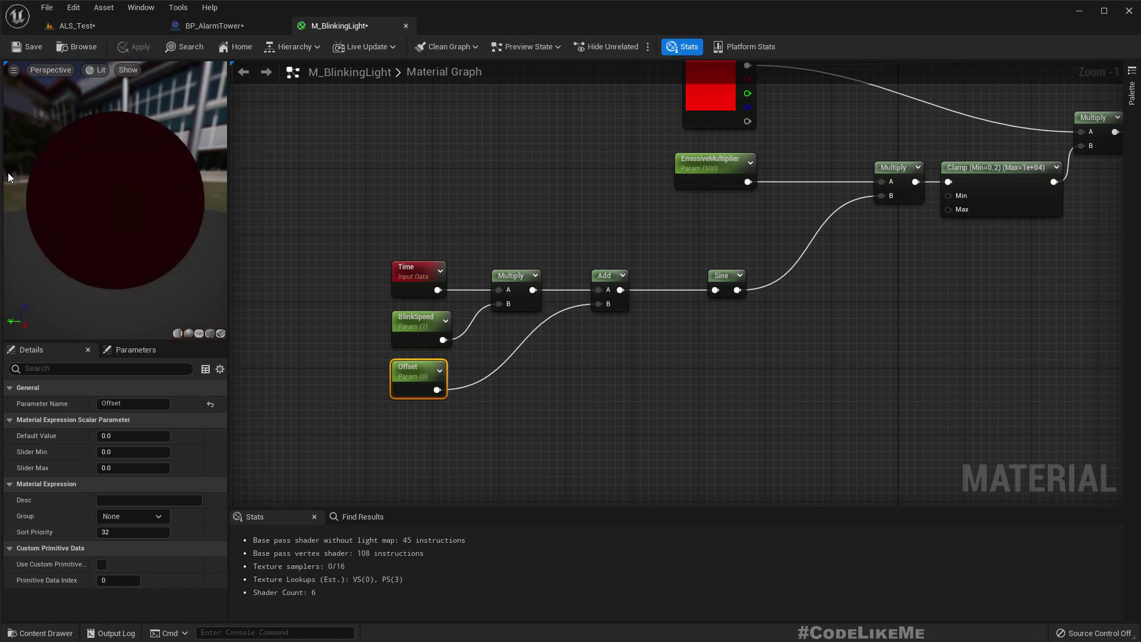
click(127, 27)
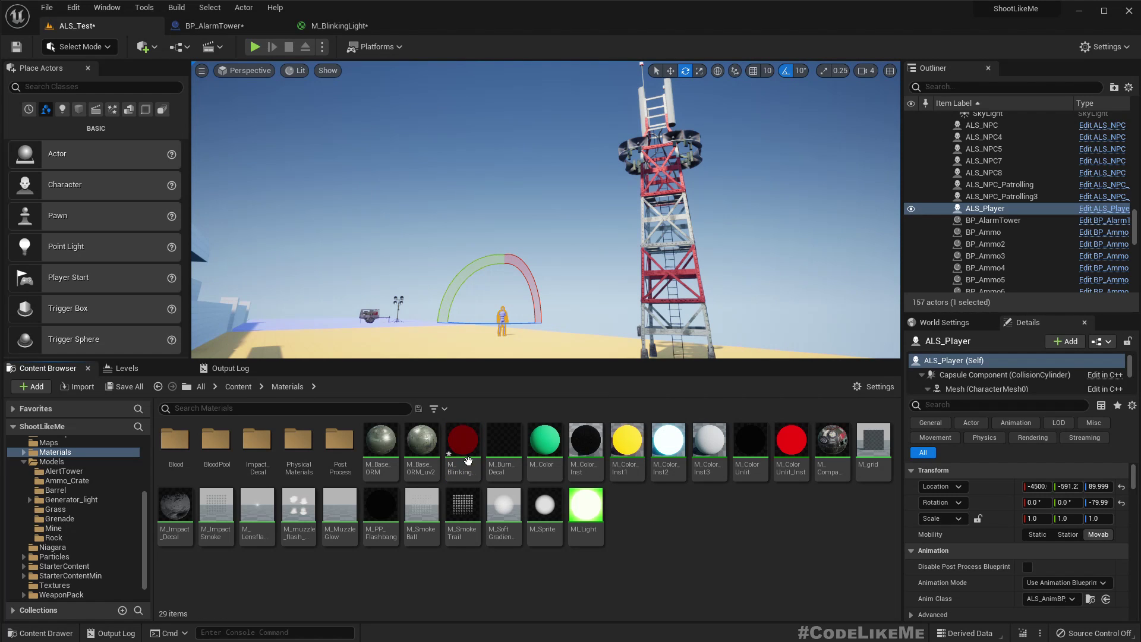
click(333, 25)
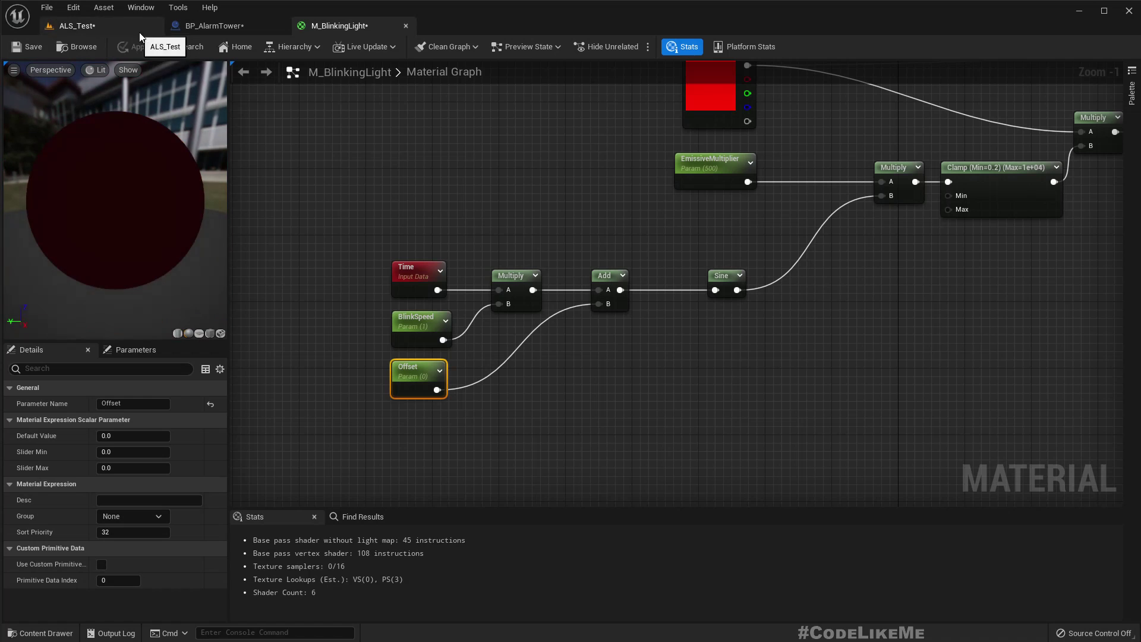
click(13, 51)
Step: Assign M_BlinkingLight from the Materials folder to lamp L1 of BP_AlarmTower, matching L2
click(91, 28)
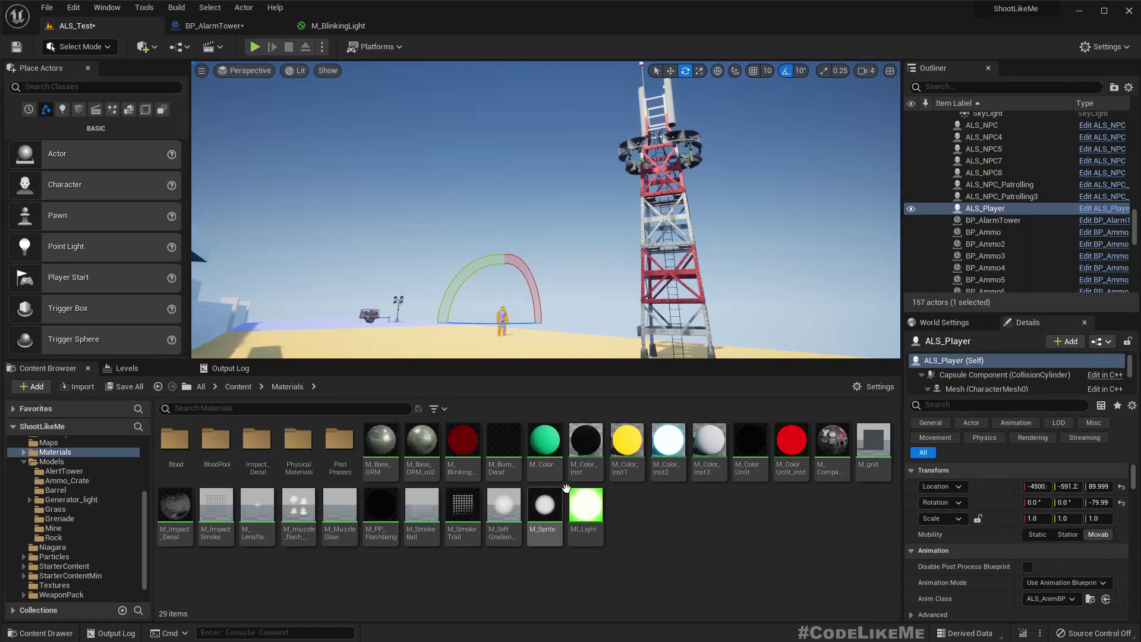
mouse_move(473, 451)
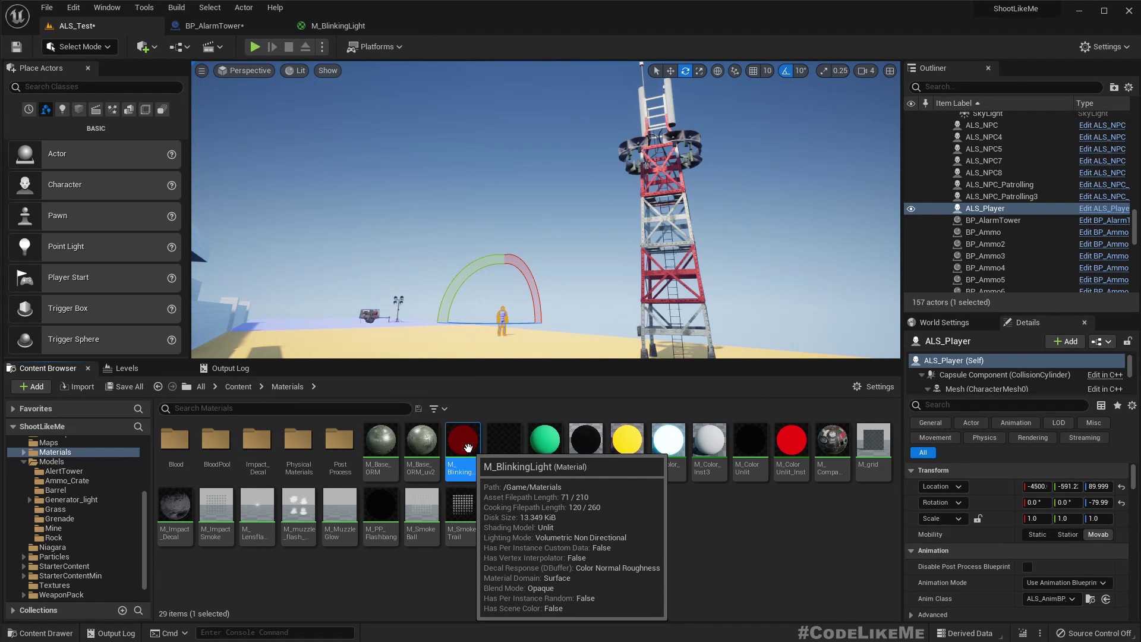
right_drag(706, 165, 734, 122)
click(251, 26)
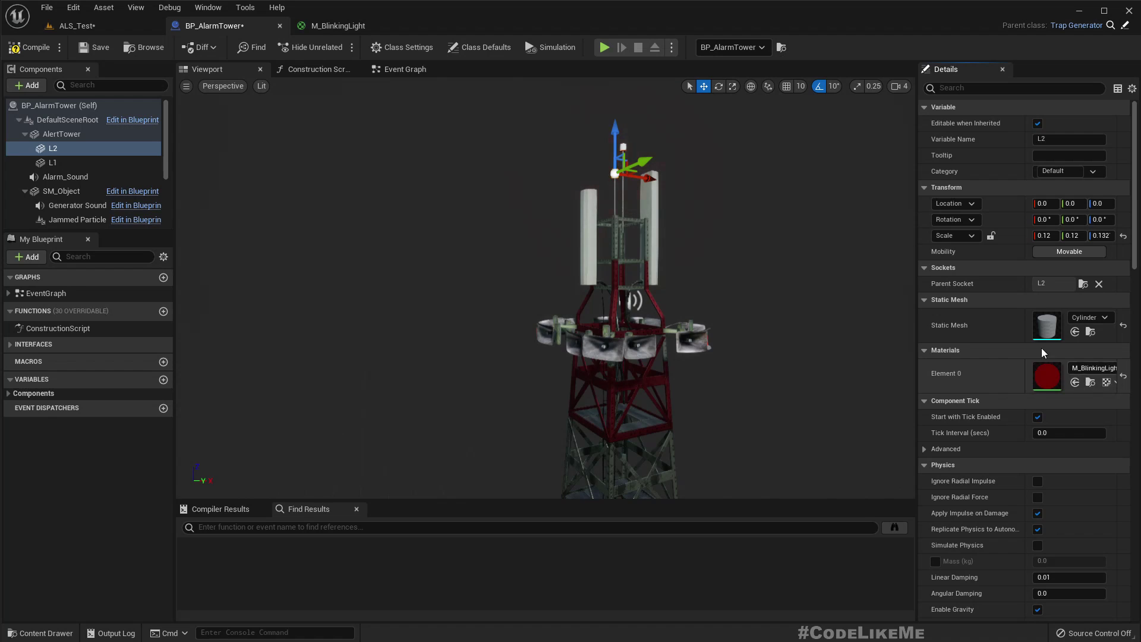
ctrl+click(53, 162)
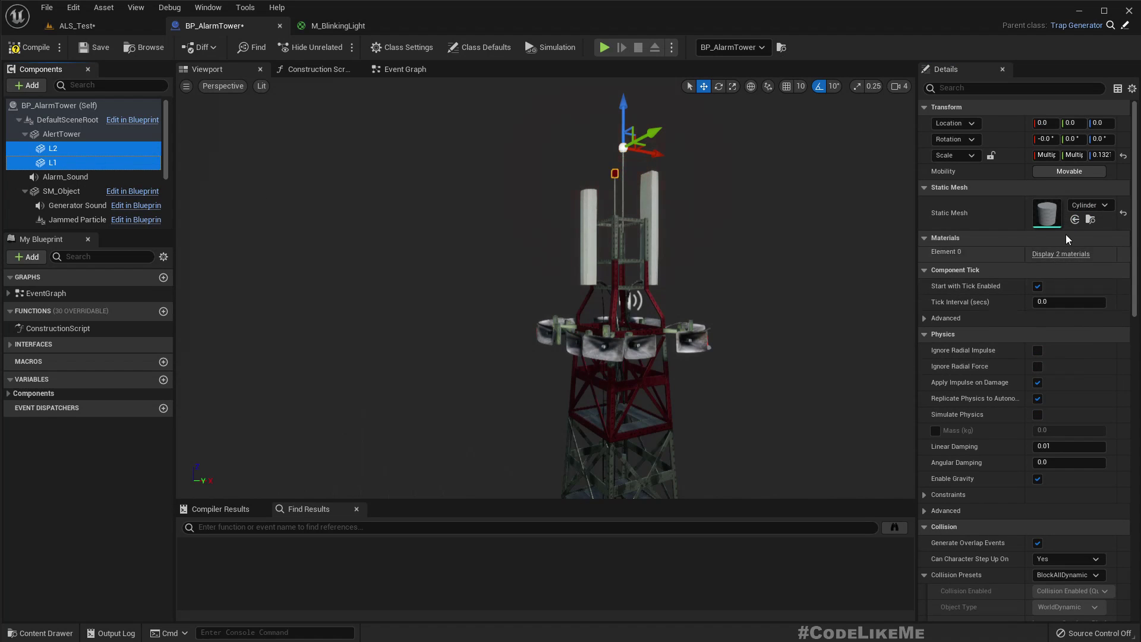
click(1061, 254)
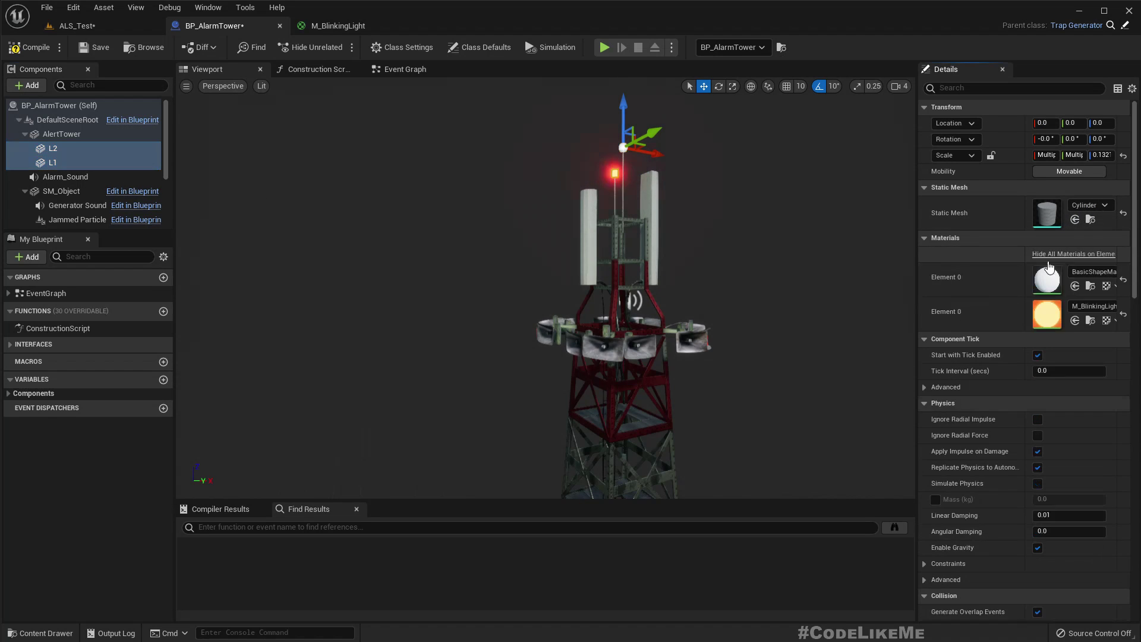
click(1074, 286)
Step: Examine the alarm tower's lamps and Alarm_Sound range in the Blueprint, and the blinking lamps in the ALS_Test level
right_drag(772, 229, 792, 221)
click(595, 387)
drag(596, 388, 615, 388)
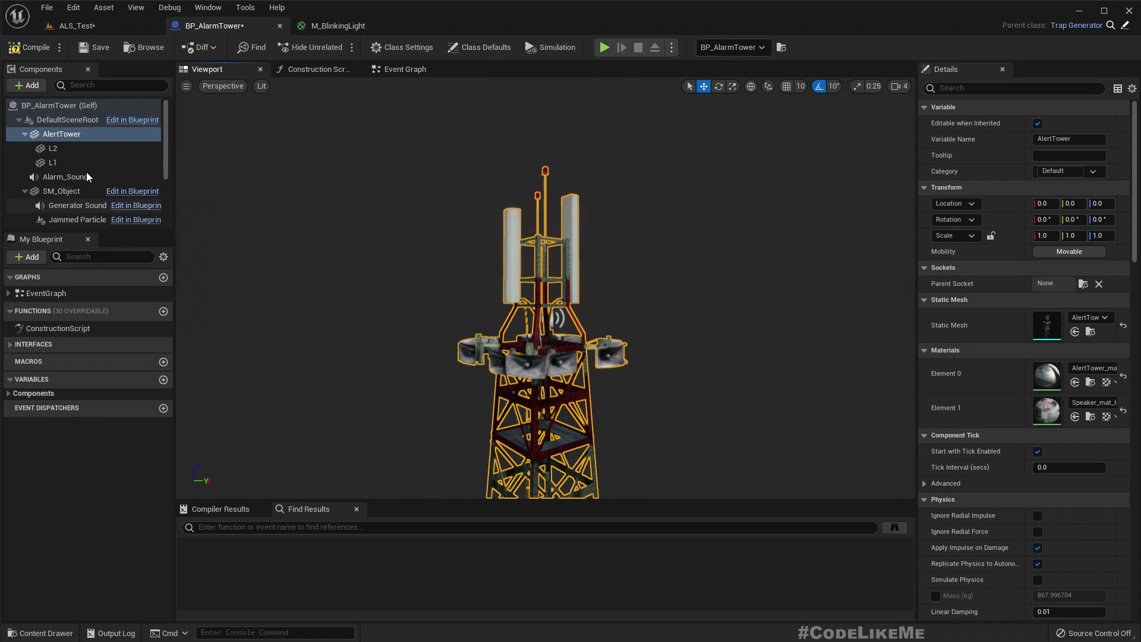
click(70, 167)
click(69, 178)
right_drag(551, 252, 470, 259)
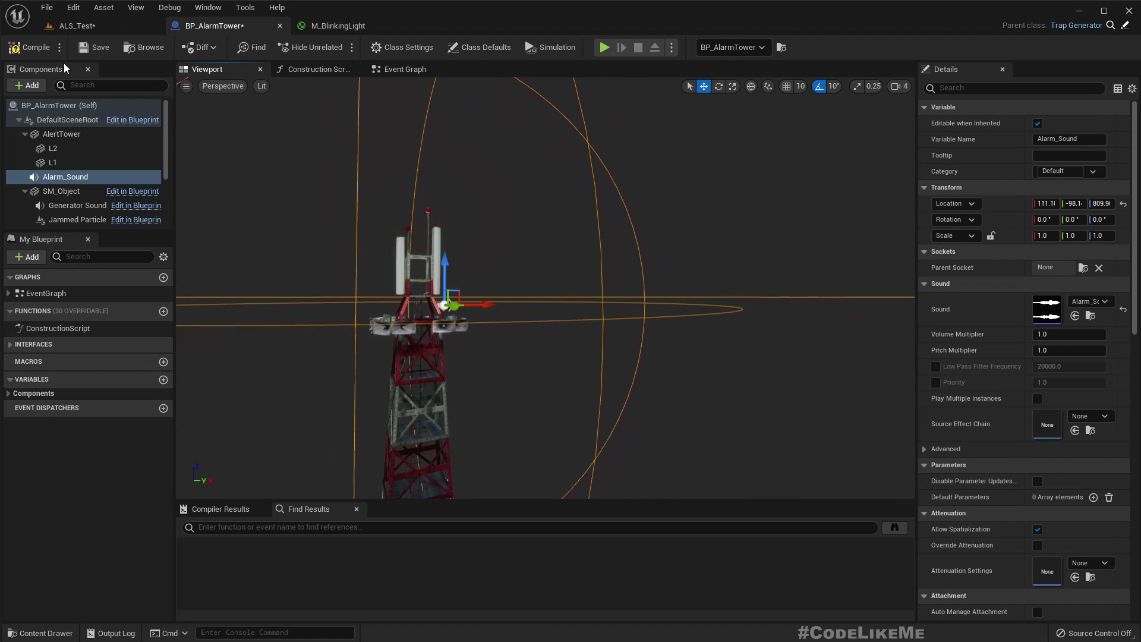
click(77, 26)
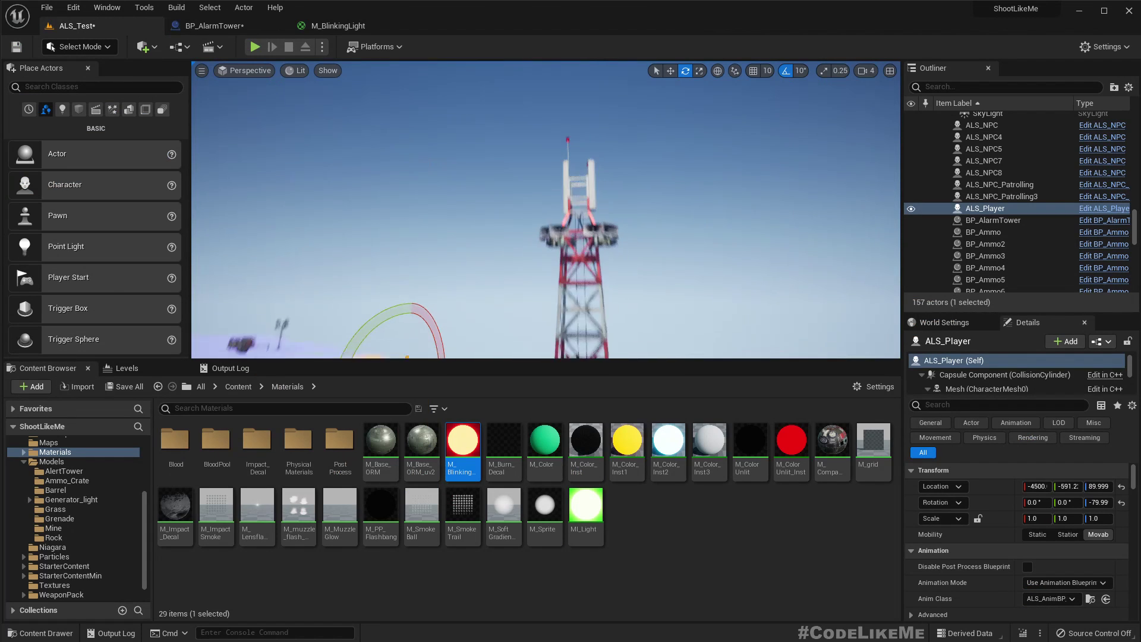
right_drag(546, 209, 558, 232)
mouse_move(458, 180)
right_down()
mouse_move(461, 220)
mouse_move(457, 180)
right_up()
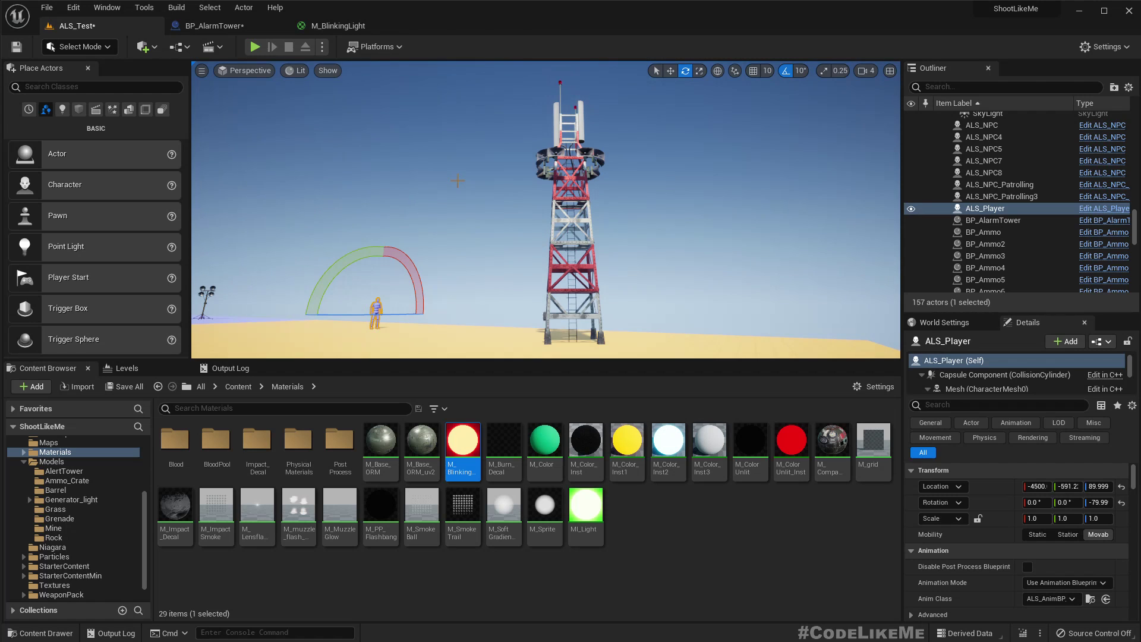
Step: Set M_BlinkingLight's EmissiveMultiplier default value to 5000 and check the tower lamps in the level
double_click(462, 446)
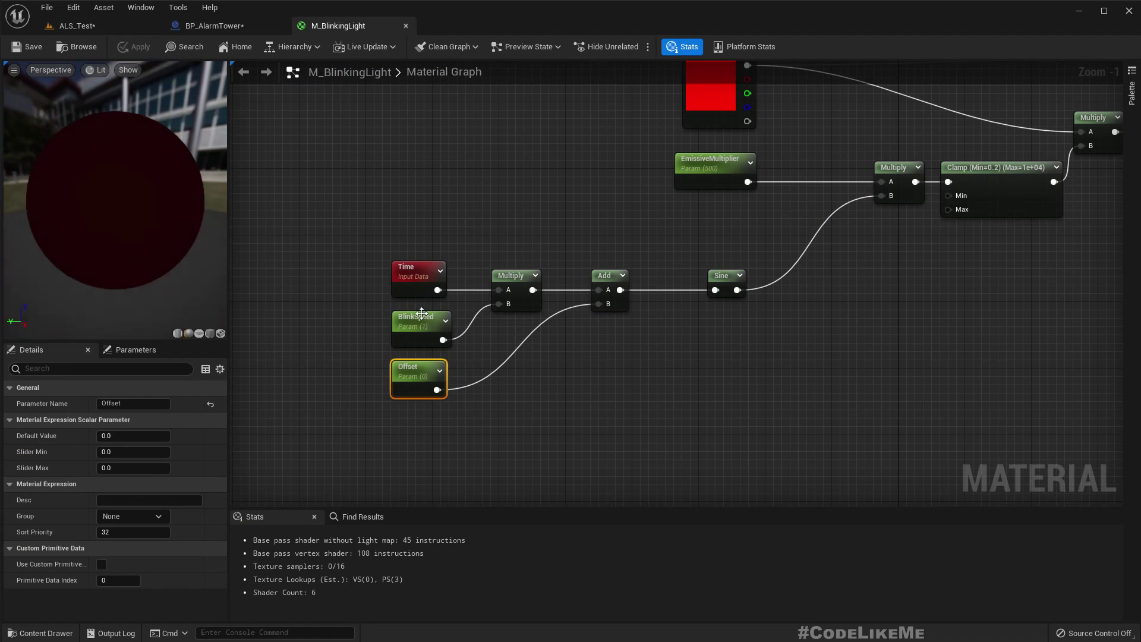
click(690, 169)
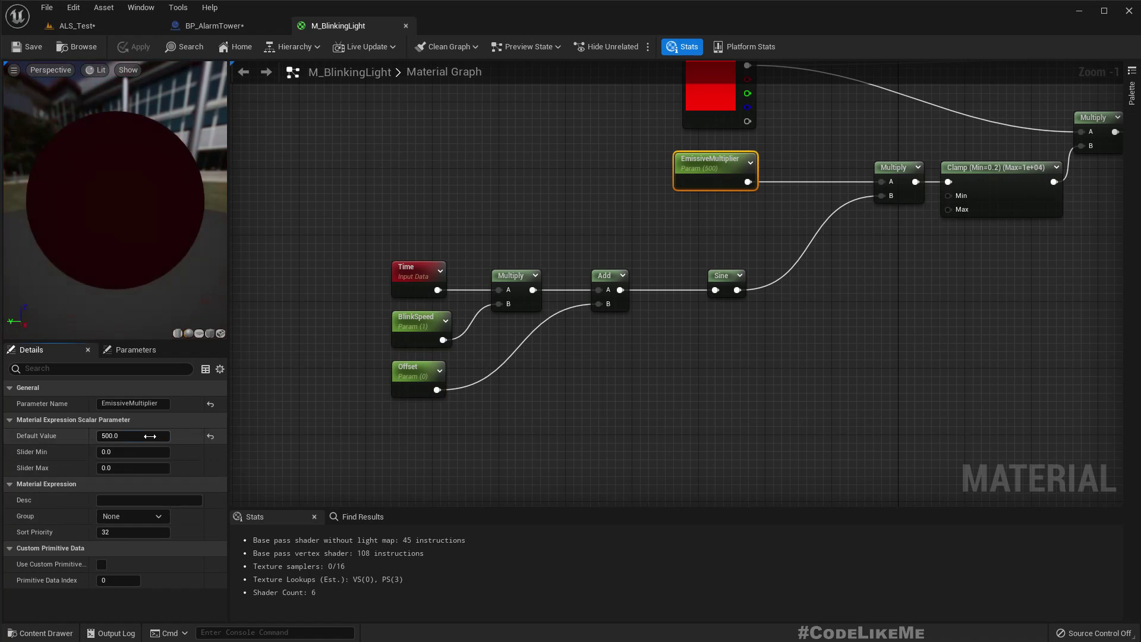
click(155, 435)
text(0)
key(Return)
click(91, 24)
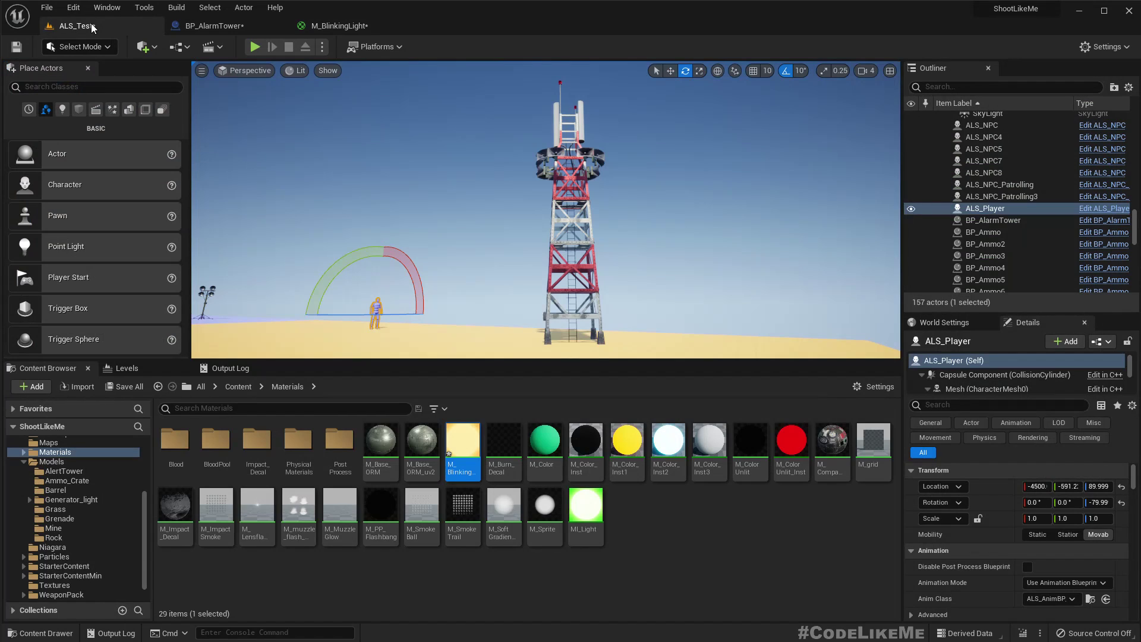
right_drag(399, 201, 391, 196)
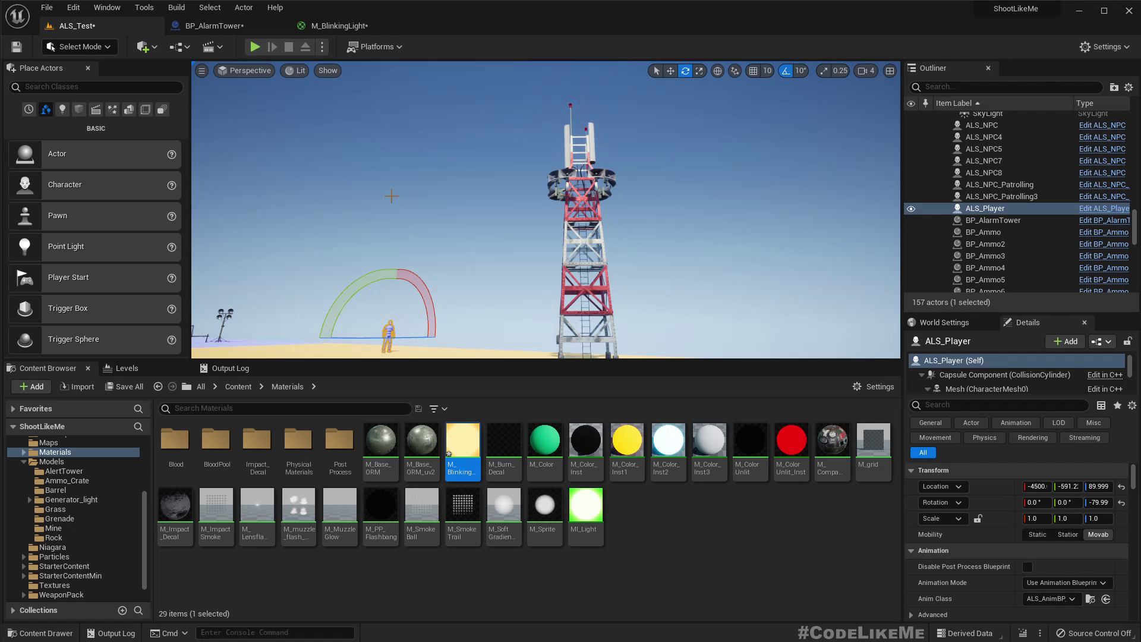
Step: Create a material instance of M_BlinkingLight and open it for editing
right_click(468, 434)
click(544, 159)
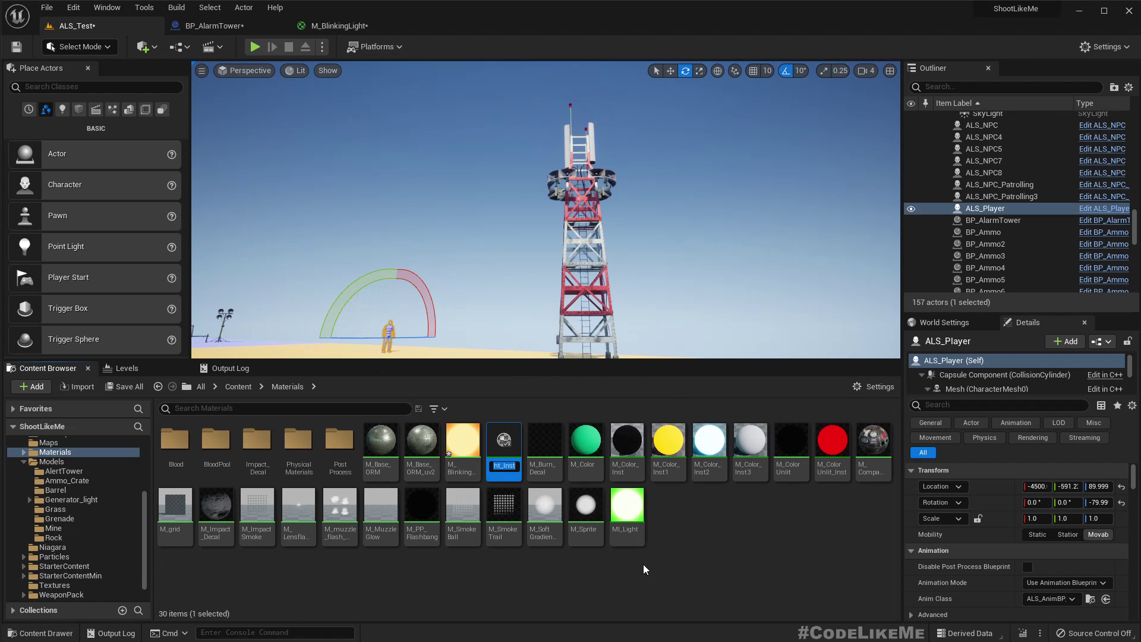
double_click(501, 440)
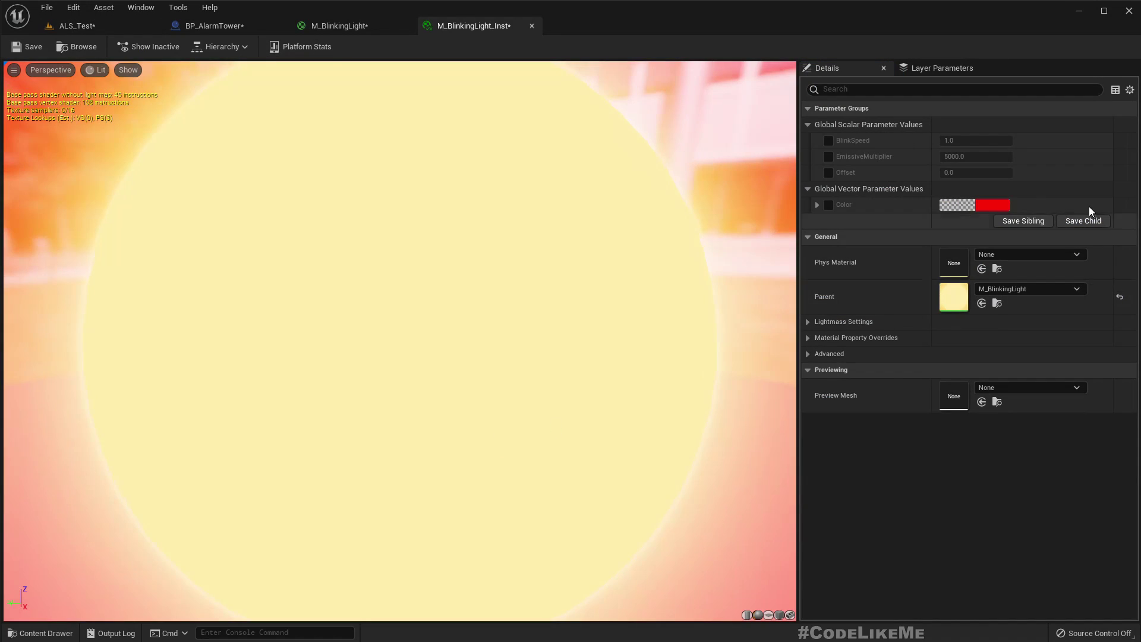
Step: Override the material instance's Offset parameter with 0.5 and save the instance
click(832, 172)
click(972, 171)
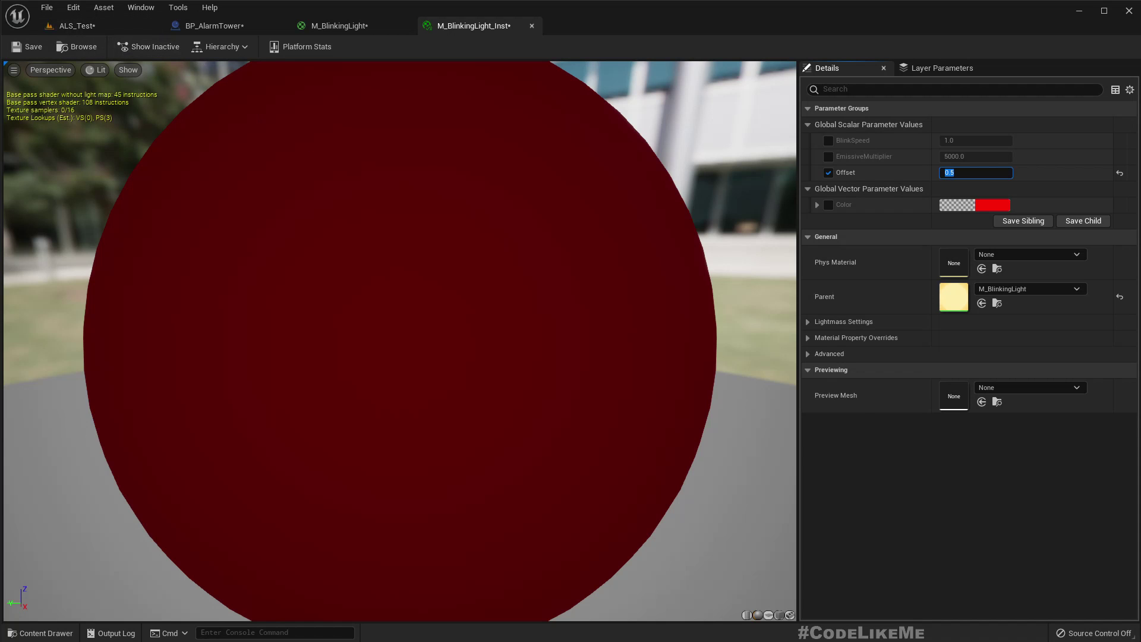
drag(316, 165, 362, 172)
scroll(316, 166, down, 6)
click(35, 46)
Step: Assign the M_BlinkingLight material instance to lamp L2 of BP_AlarmTower
click(77, 26)
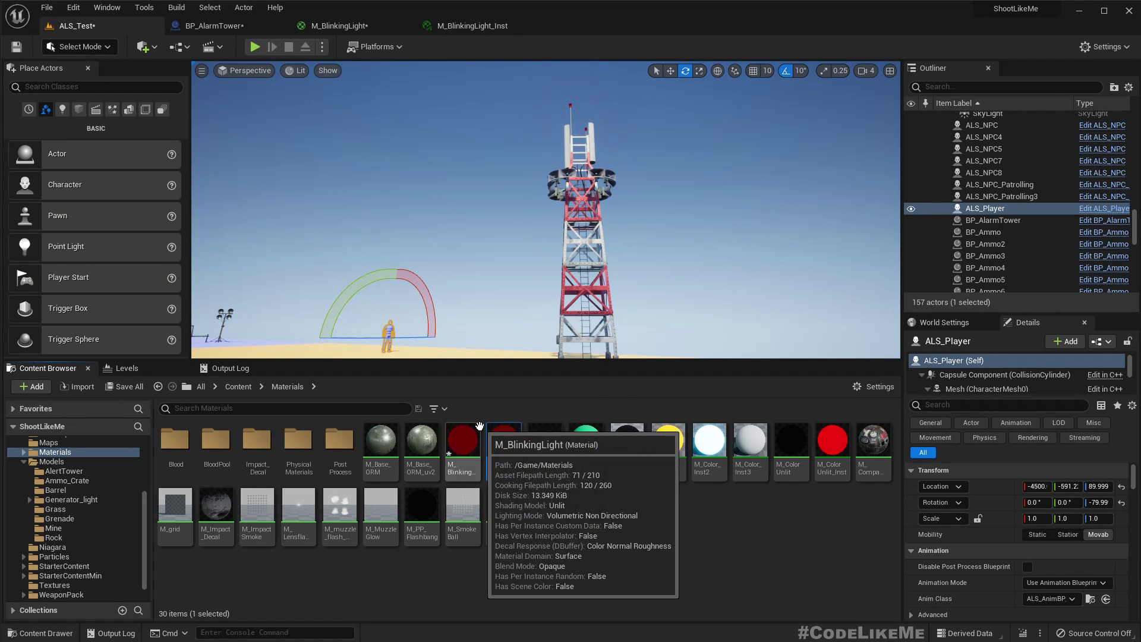
click(212, 26)
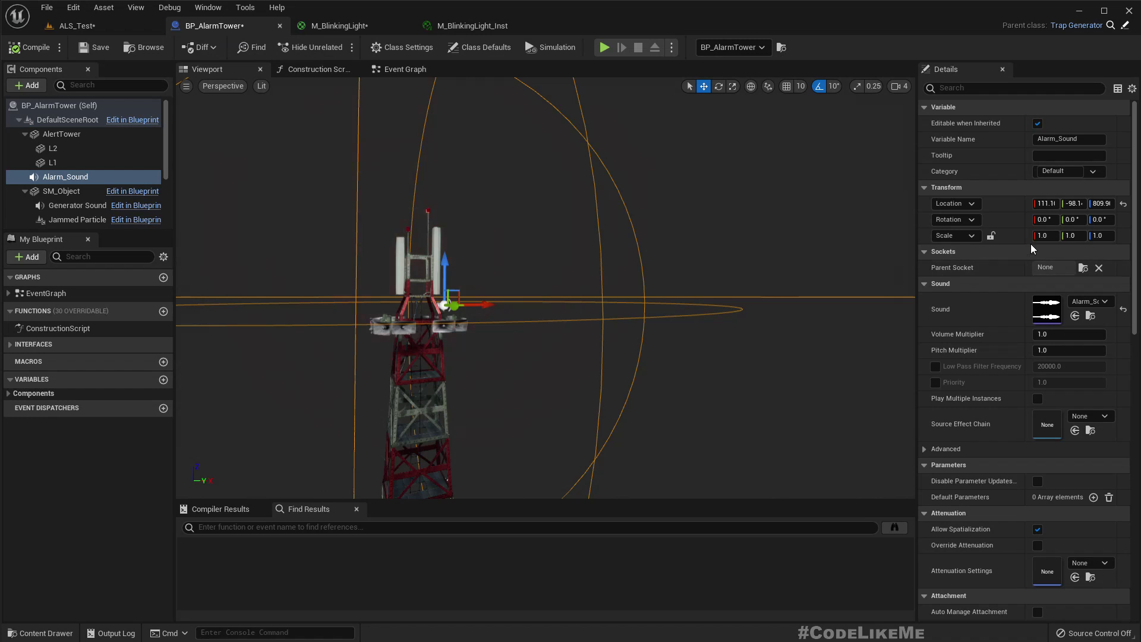
click(54, 149)
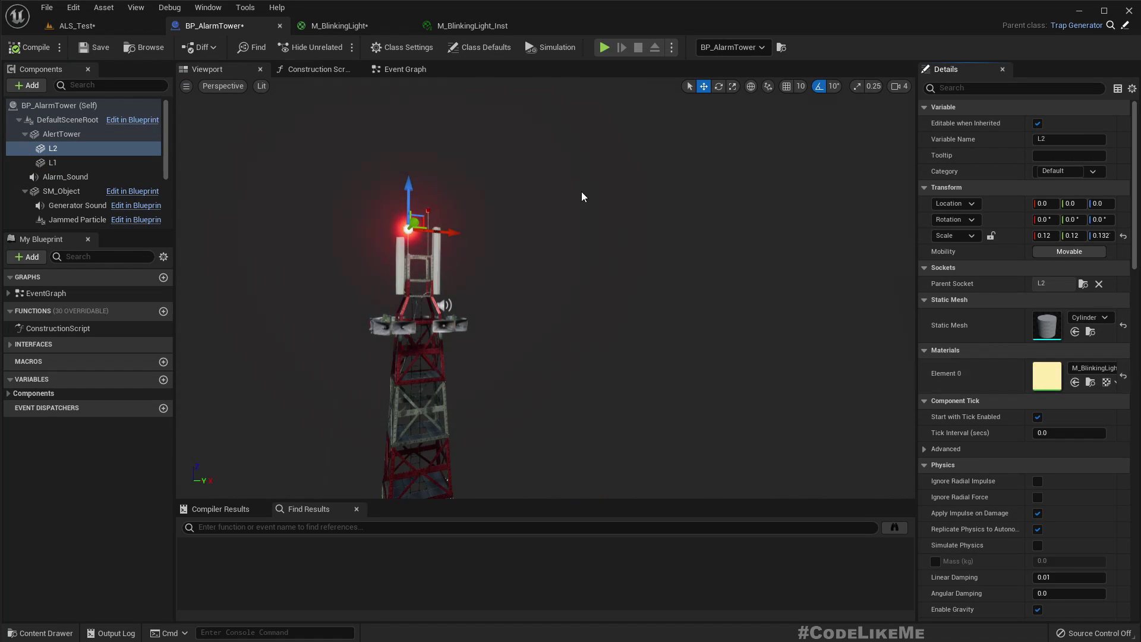
Step: View the tower's two blinking lamps in the ALS_Test level in full-screen game view
click(74, 26)
right_drag(475, 158, 475, 158)
key(F11)
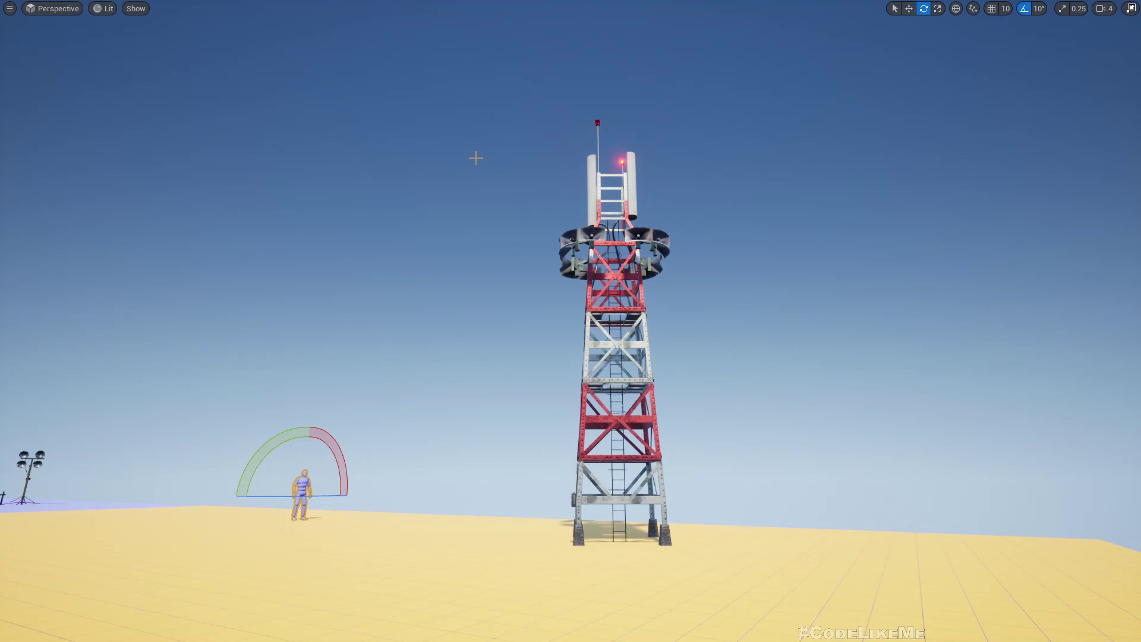
key(g)
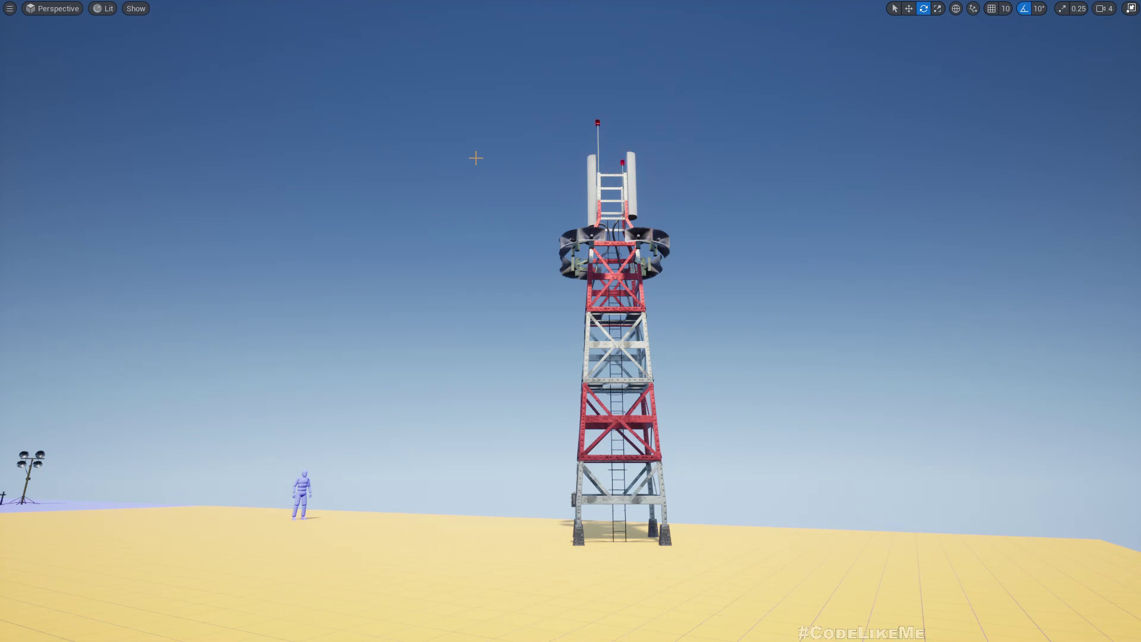
Step: Try an Offset of 1.0 in M_BlinkingLight_Inst and check the tower lamps in the ALS_Test level
key(F11)
click(479, 26)
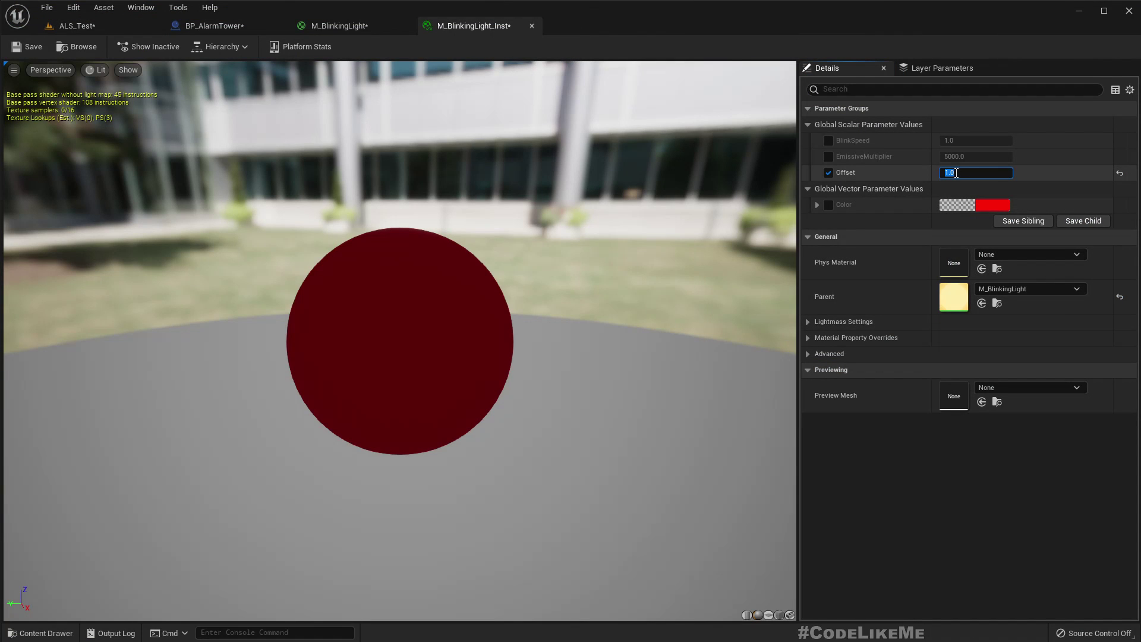
click(79, 25)
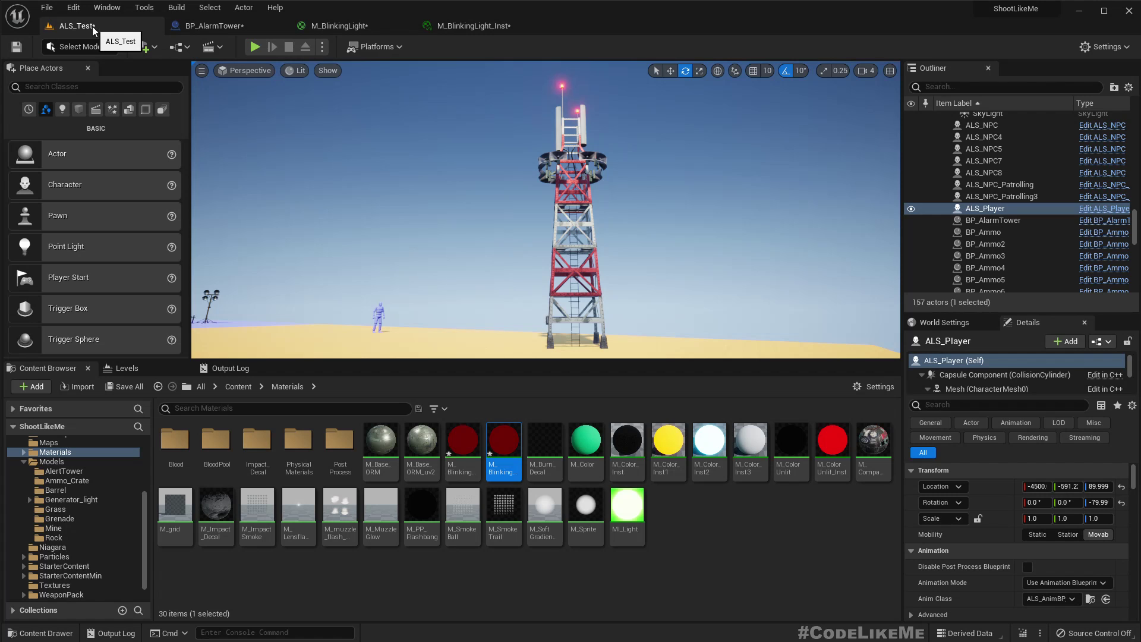
Step: Set the Offset parameter of M_BlinkingLight_Inst to 0.5
click(475, 26)
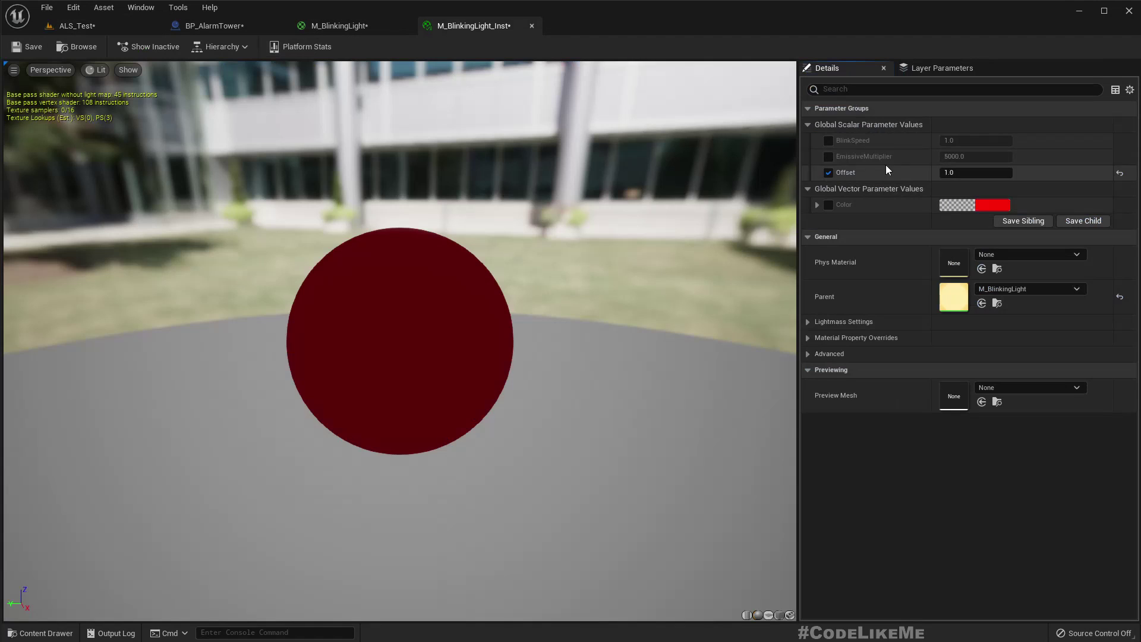
click(969, 173)
text(0.5)
key(Return)
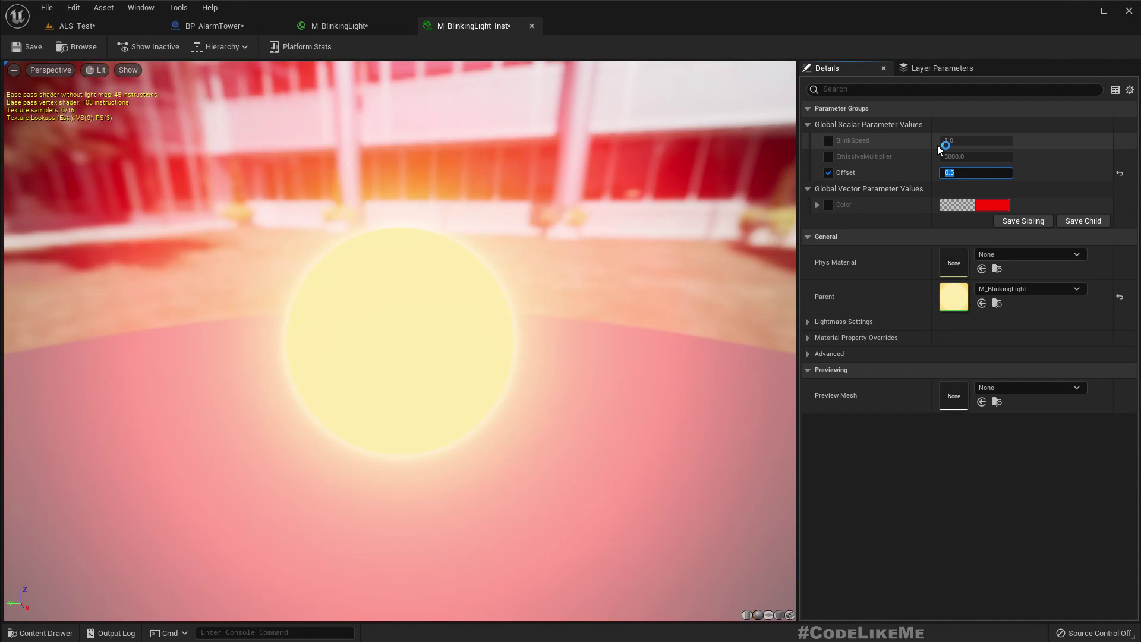
Step: Inspect the alternating blink of the tower's two lamps up close in the ALS_Test level
click(71, 26)
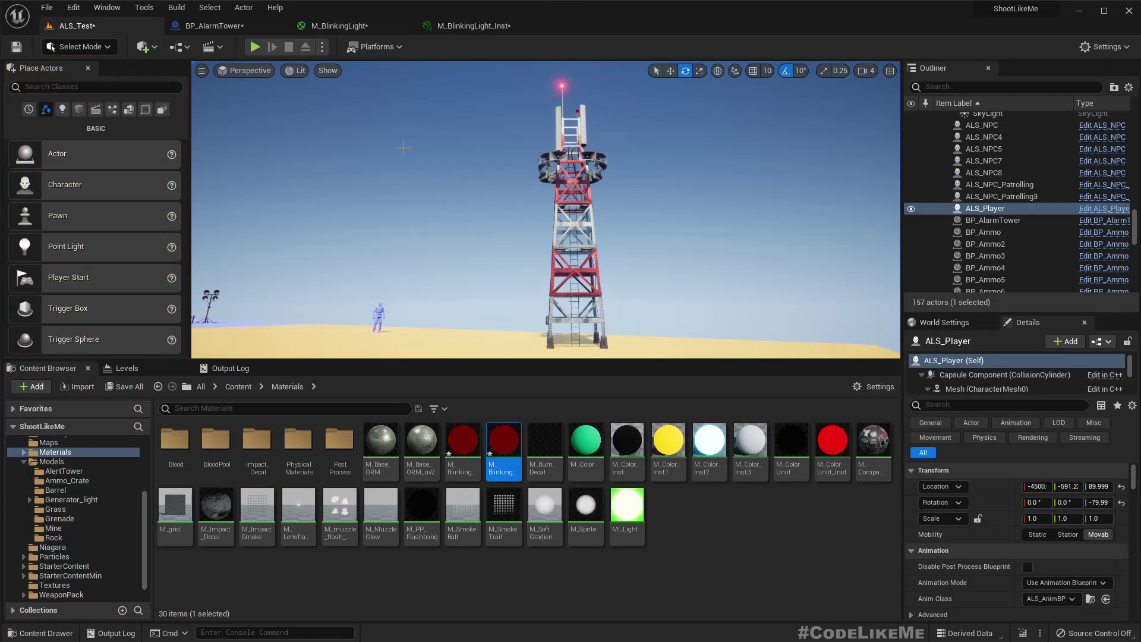
click(408, 117)
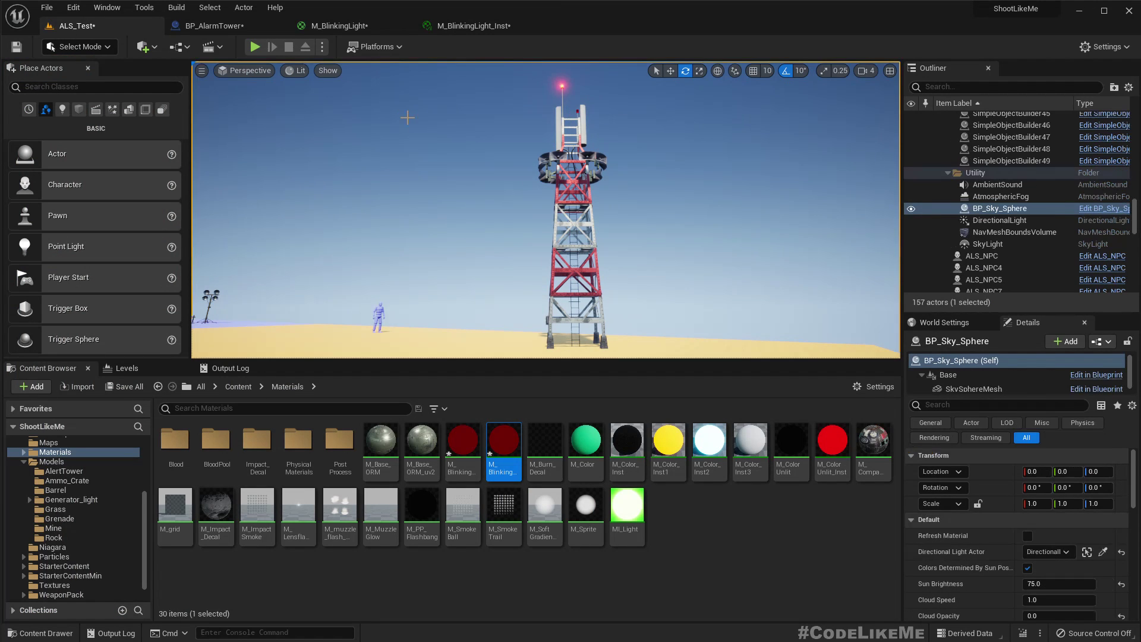
key(w)
right_drag(407, 117, 446, 71)
key(w)
mouse_move(481, 240)
right_down()
mouse_move(459, 253)
mouse_move(481, 240)
right_up()
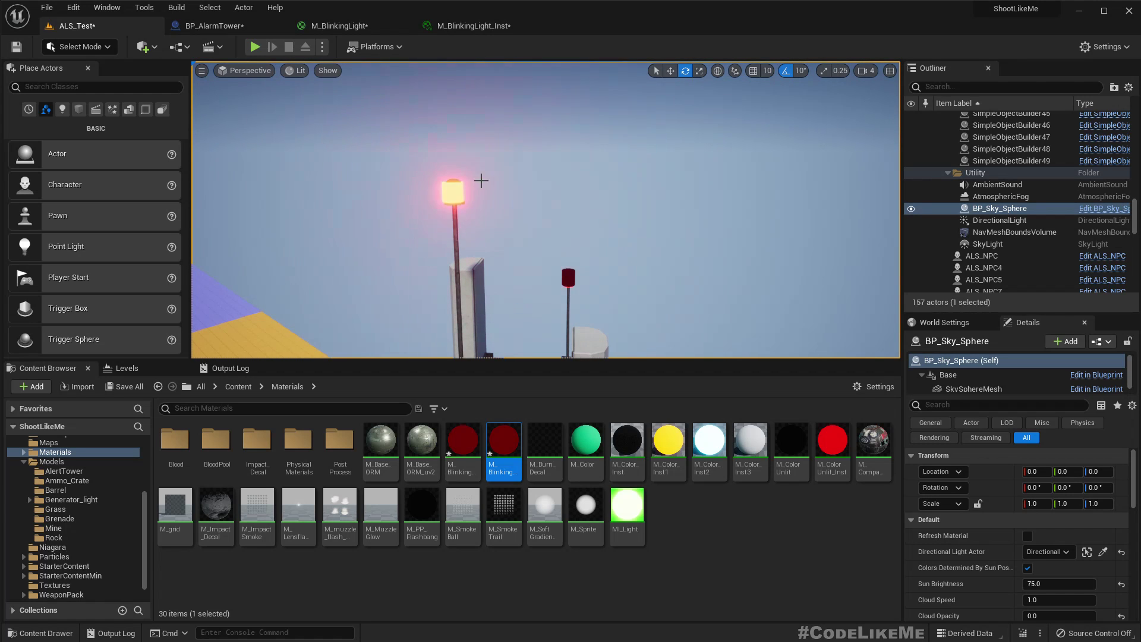
Step: In BP_AlarmTower's event graph, add a Set Hidden in Game call targeting L1 and L2, executed after the Alarm Sound's Activate node
click(255, 25)
key(s)
mouse_move(532, 210)
right_down()
mouse_move(505, 229)
mouse_move(481, 211)
mouse_move(514, 208)
right_up()
click(399, 70)
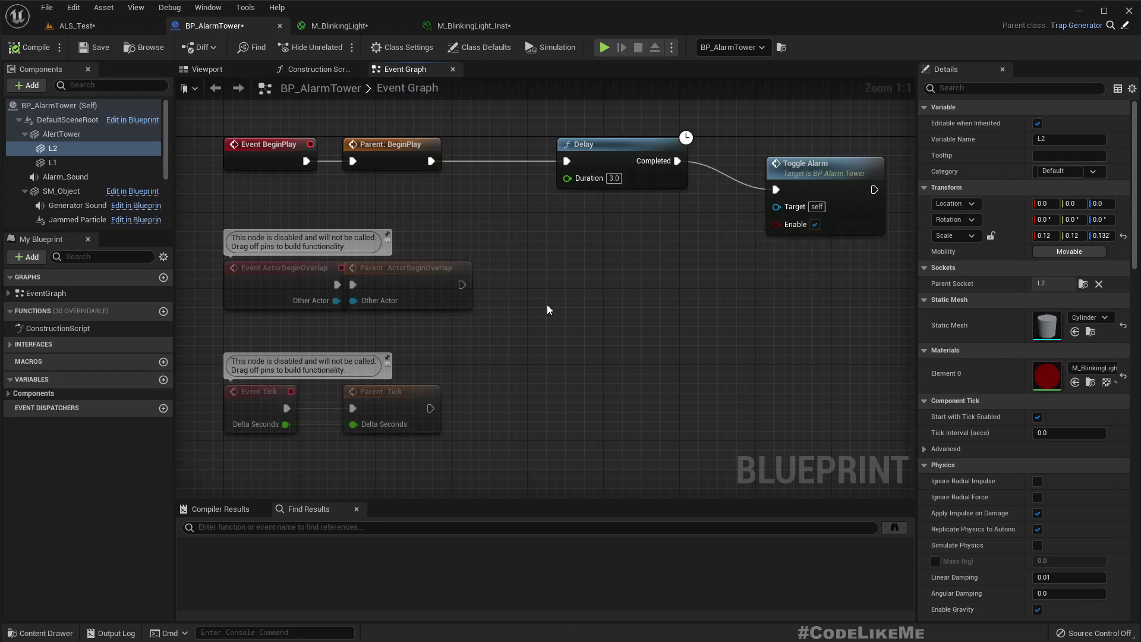
scroll(547, 305, down, 5)
right_drag(576, 361, 532, 239)
scroll(595, 303, up, 5)
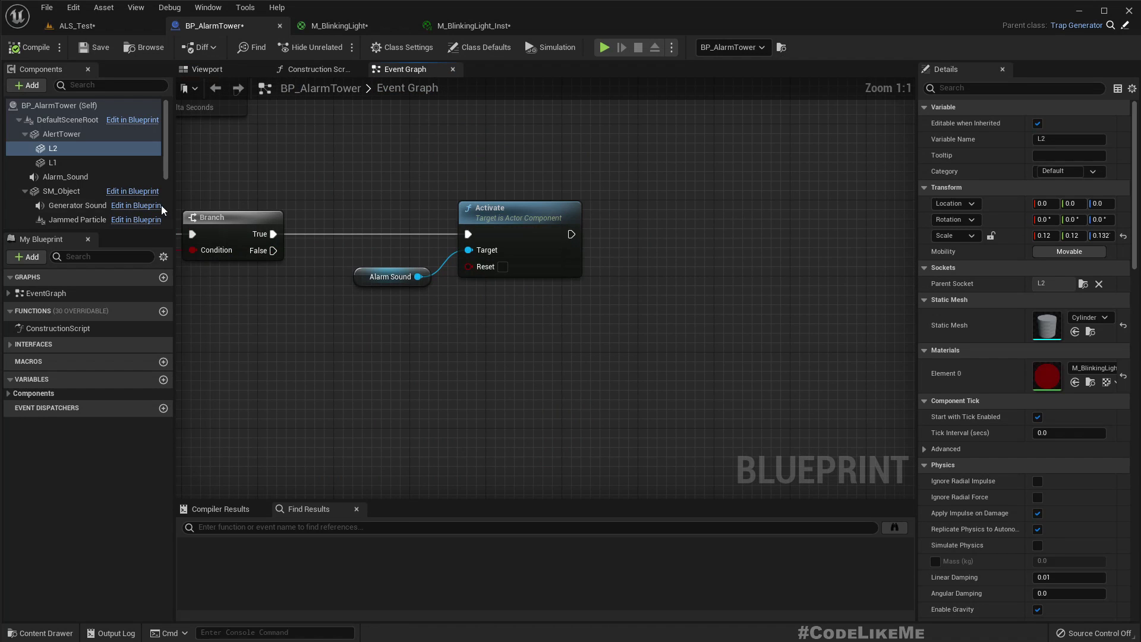
ctrl+click(53, 157)
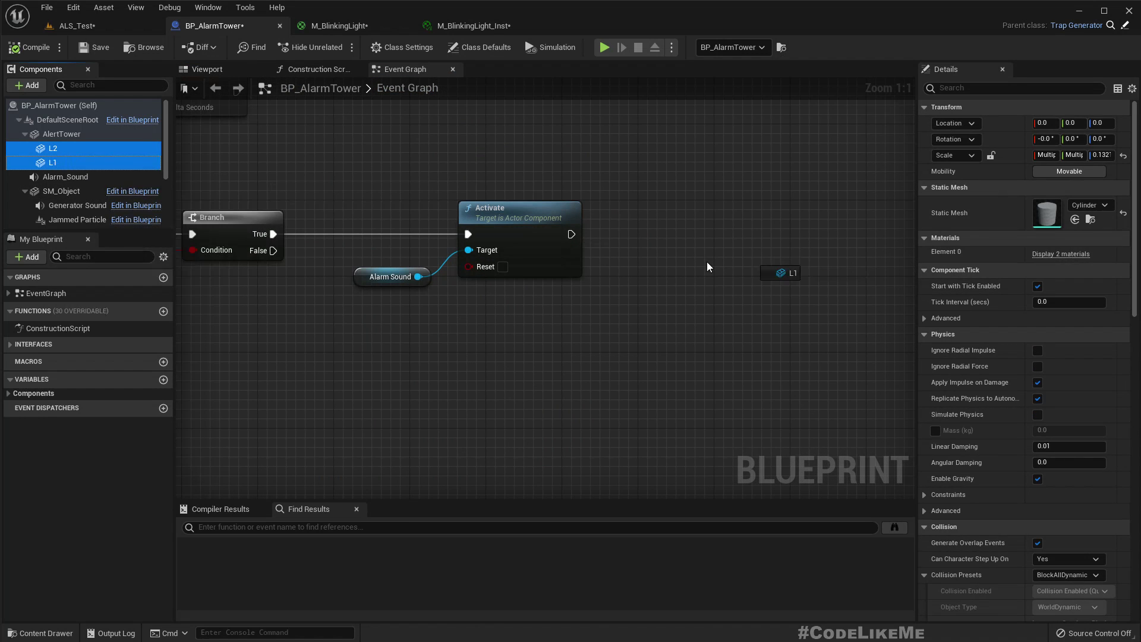
drag(708, 267, 772, 242)
text(set hidd)
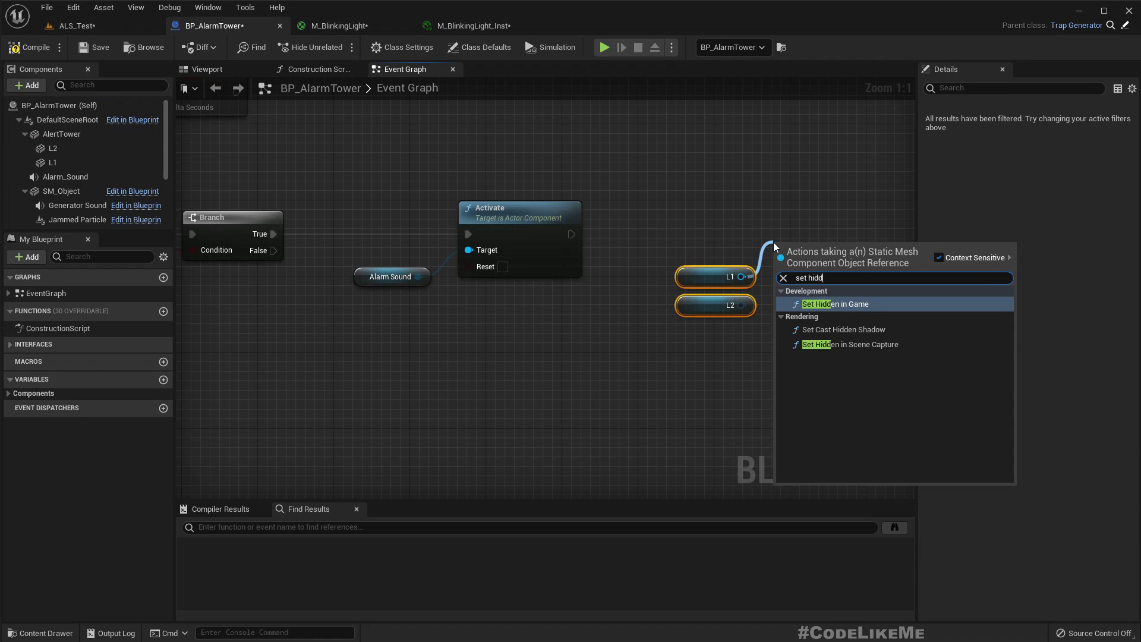
key(Return)
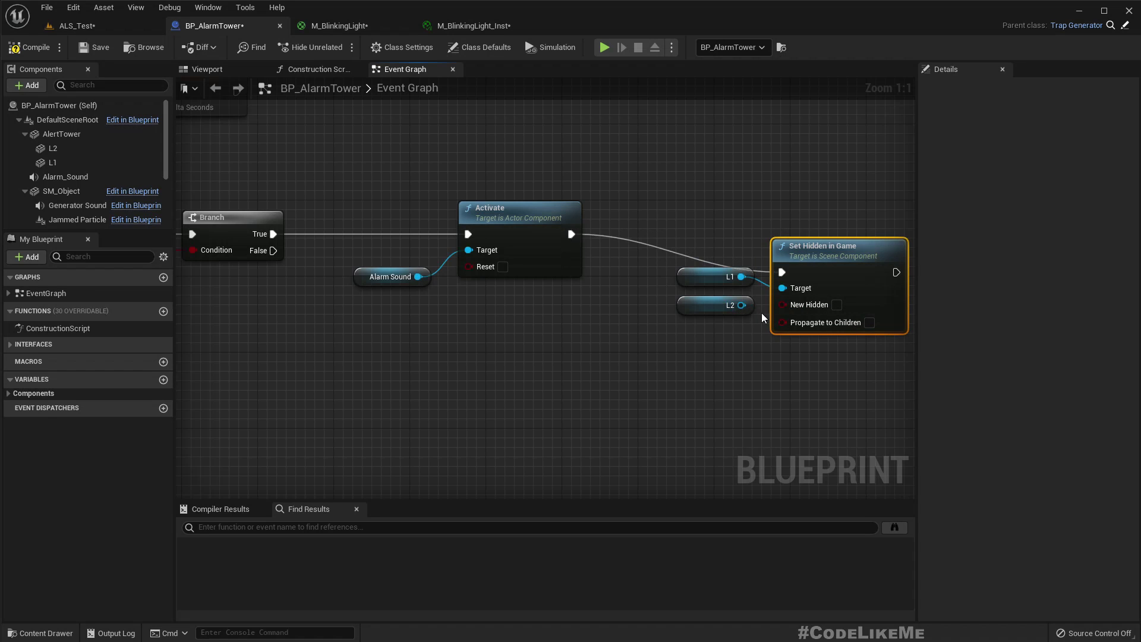
drag(835, 276, 844, 239)
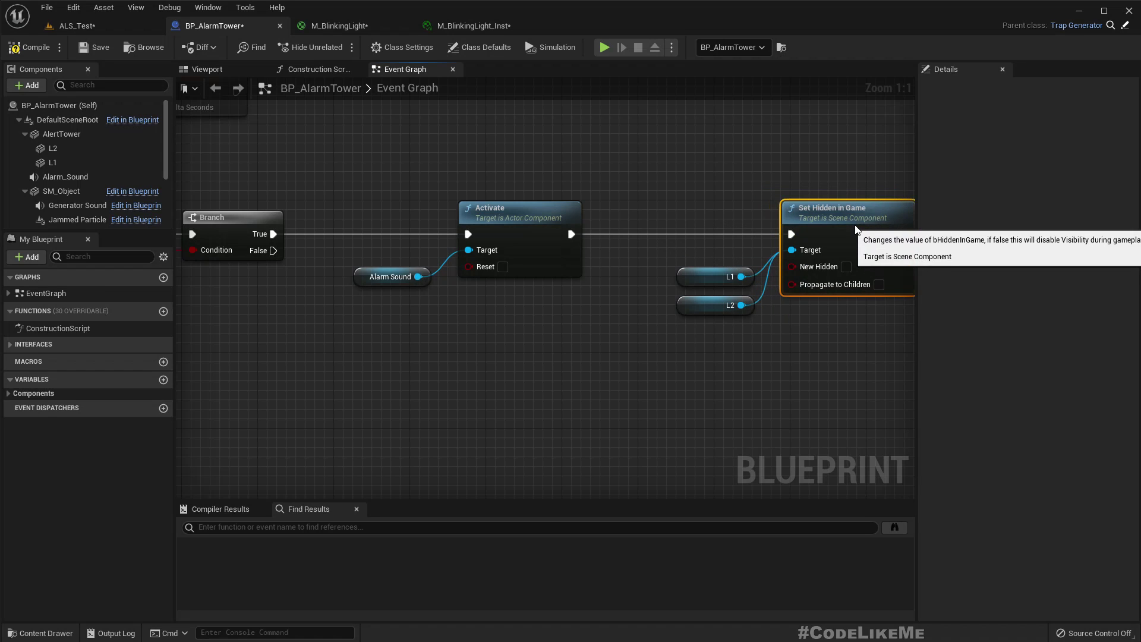
Step: Enable Hidden in Game for both lamp components L1 and L2 of BP_AlarmTower
click(41, 148)
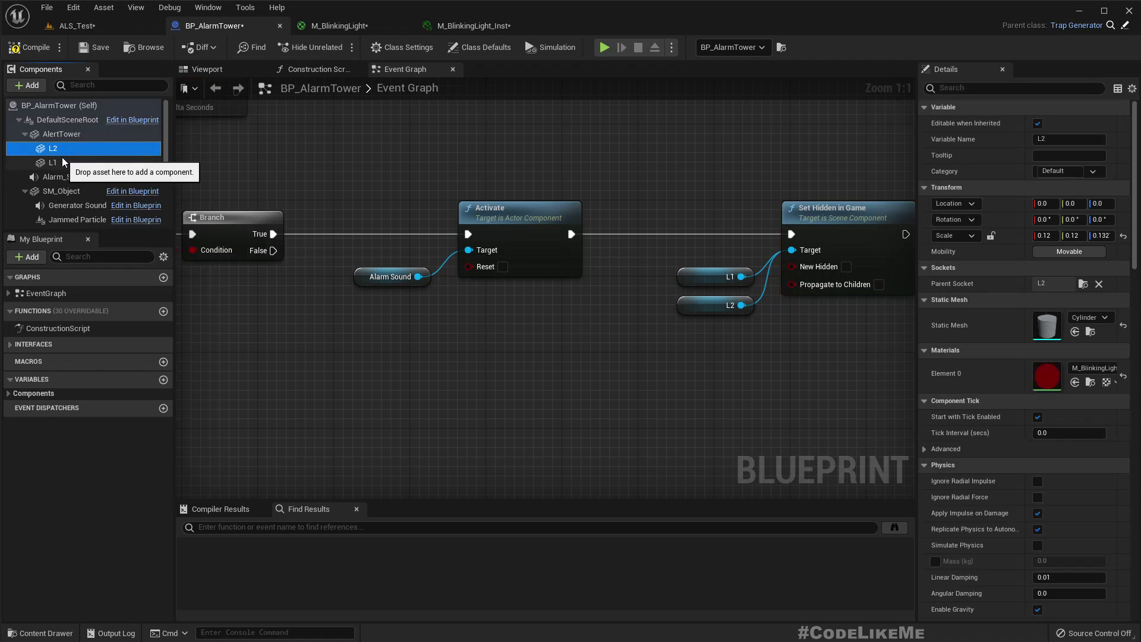
ctrl+click(69, 162)
scroll(993, 436, down, 15)
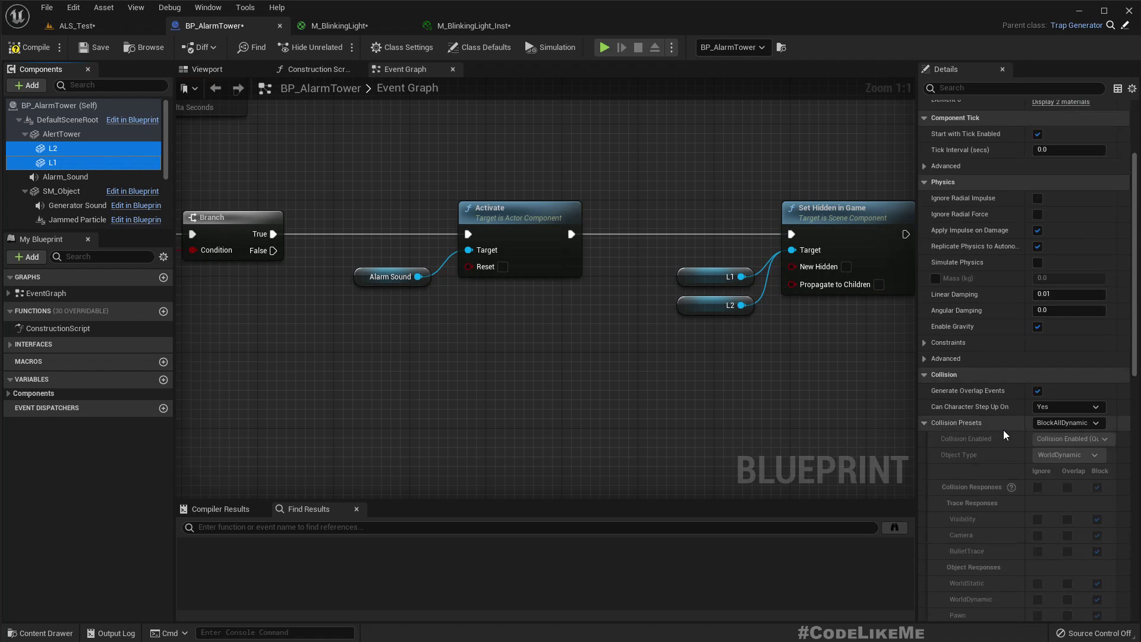
scroll(1007, 433, down, 4)
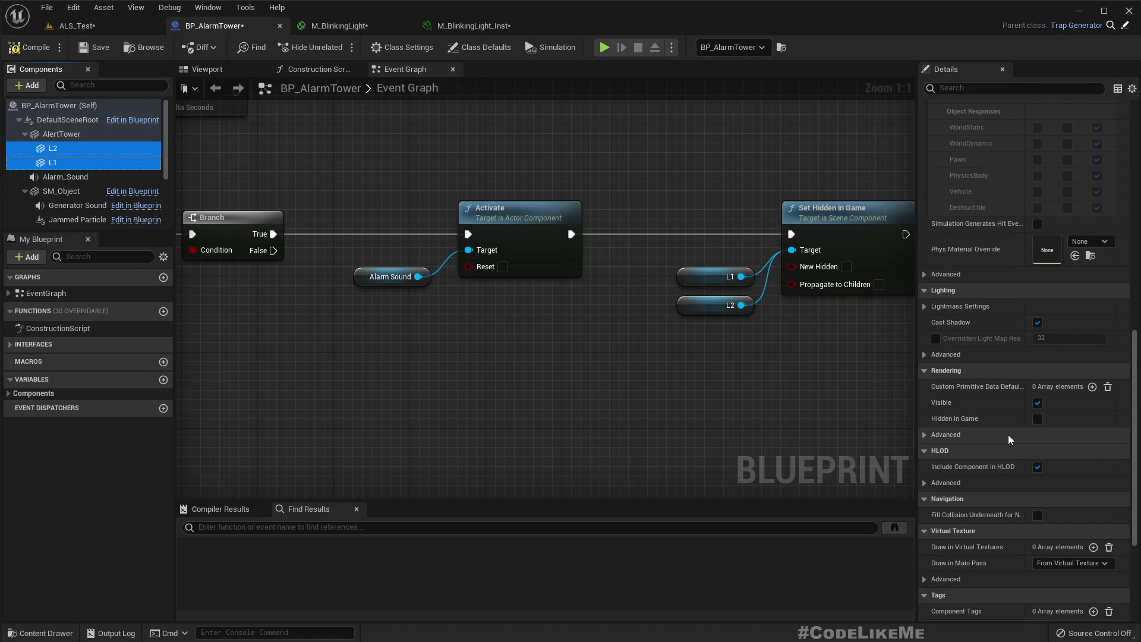
click(1038, 419)
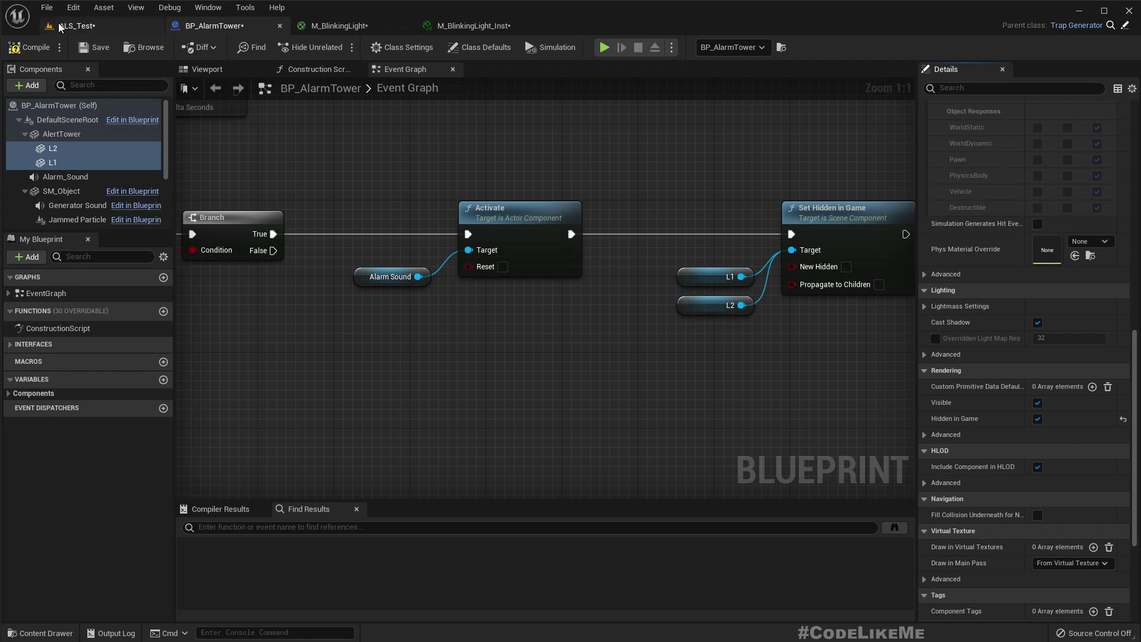
Step: Play-test the ALS_Test level to watch the tower lamps when the alarm is triggered, and stop the session
click(61, 27)
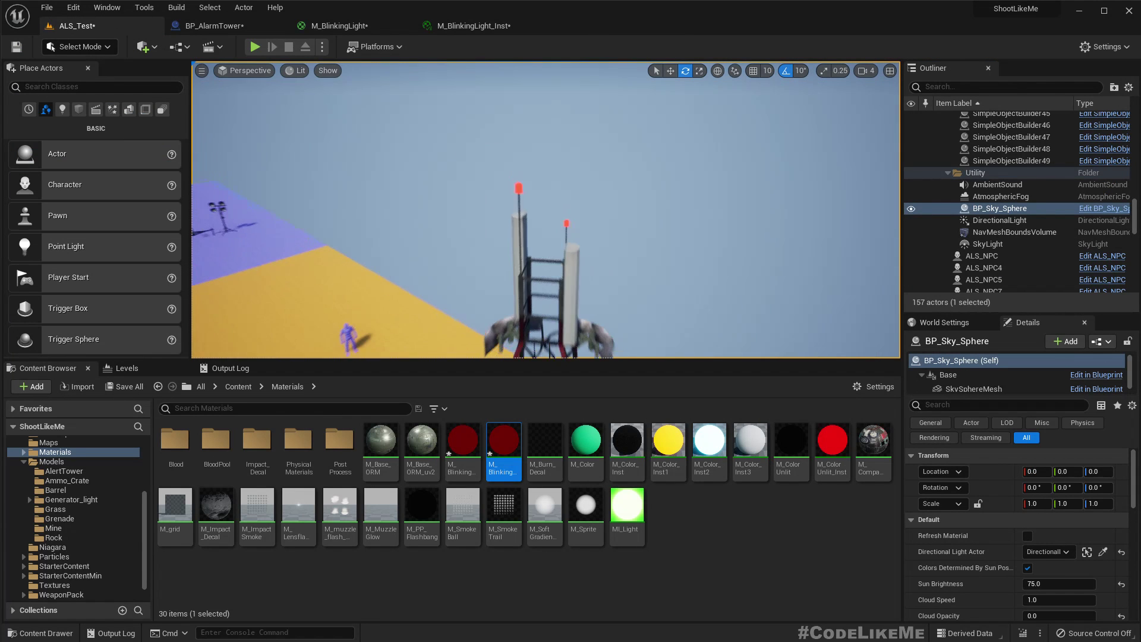
key(s)
mouse_move(545, 209)
right_down()
mouse_move(552, 221)
mouse_move(547, 205)
mouse_move(526, 208)
right_up()
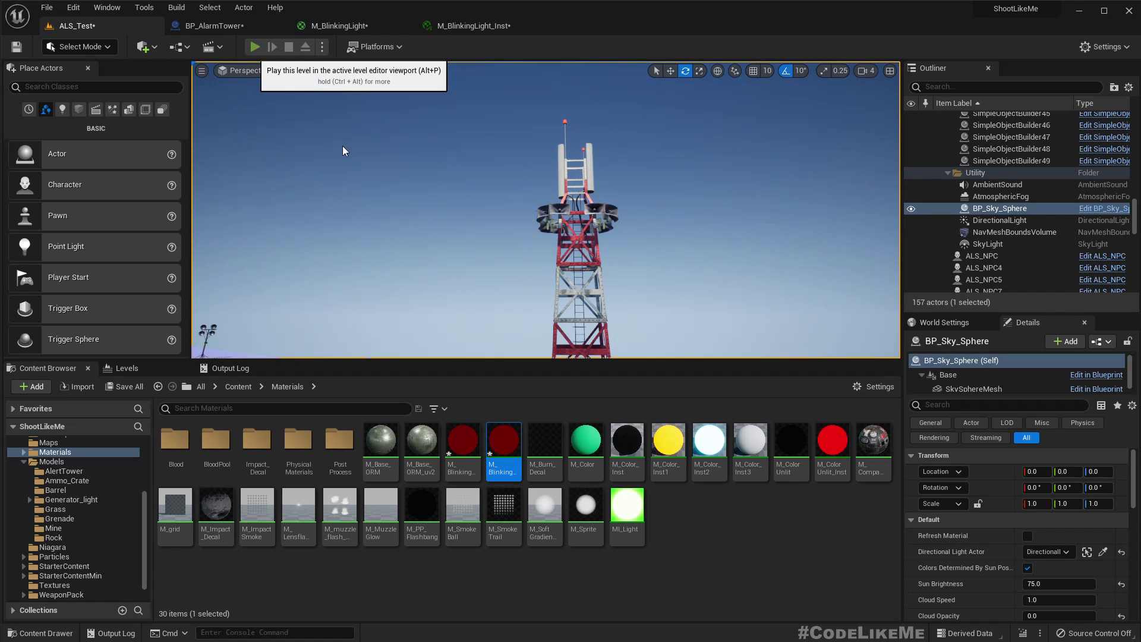
key(alt+p)
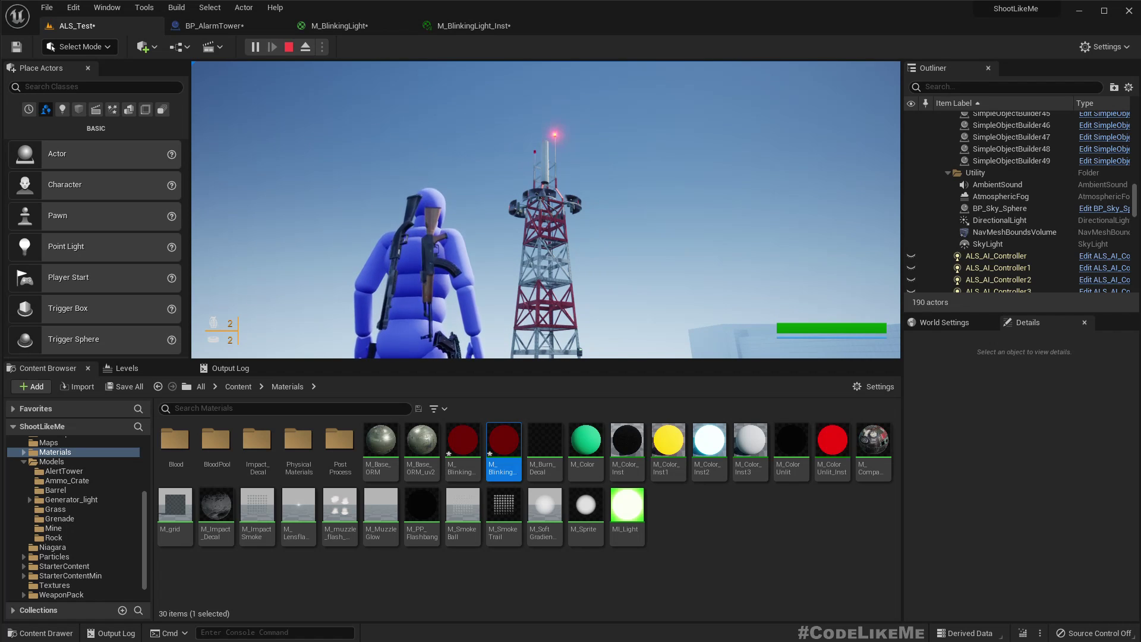
key(Escape)
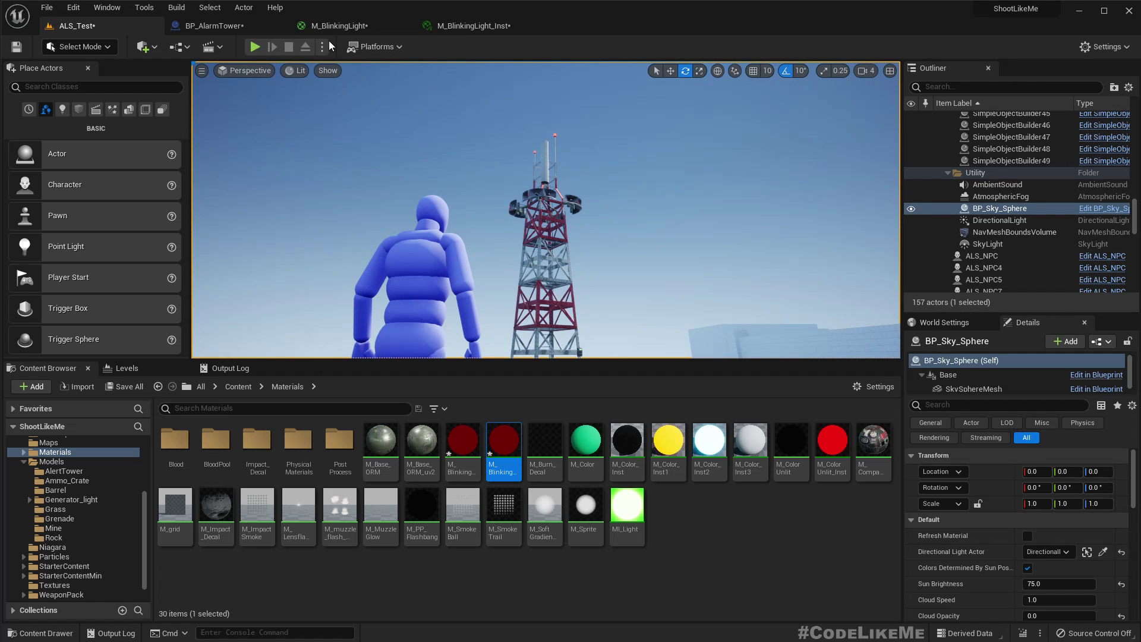
Step: Review the alarm logic in BP_AlarmTower's event graph and view the whole tower in the ALS_Test level
click(214, 25)
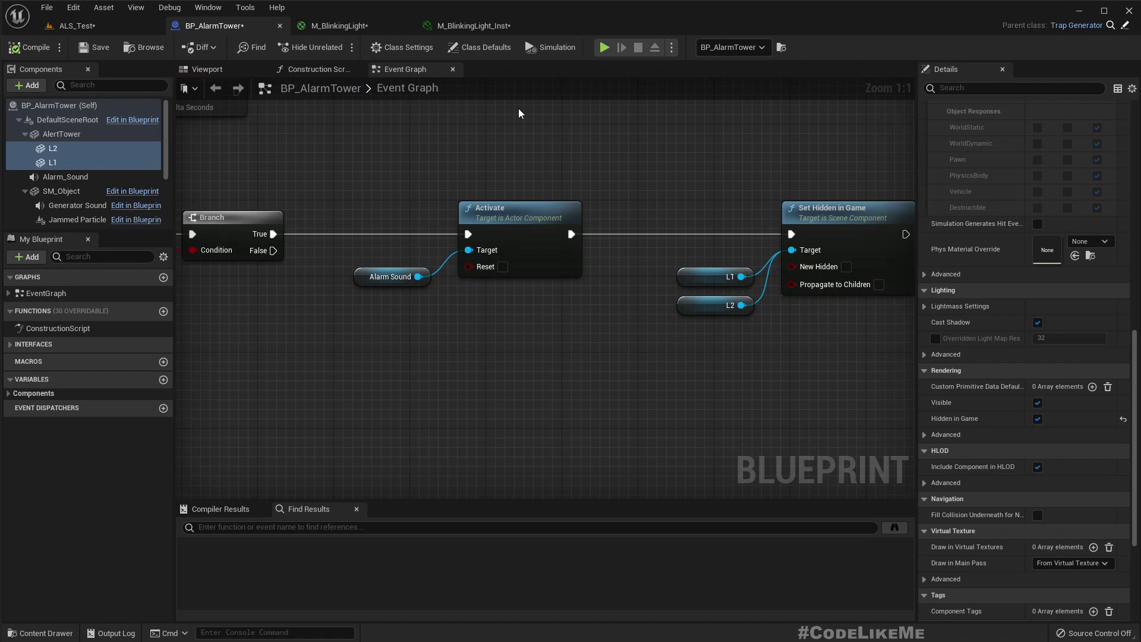
right_drag(518, 108, 456, 155)
scroll(457, 155, down, 4)
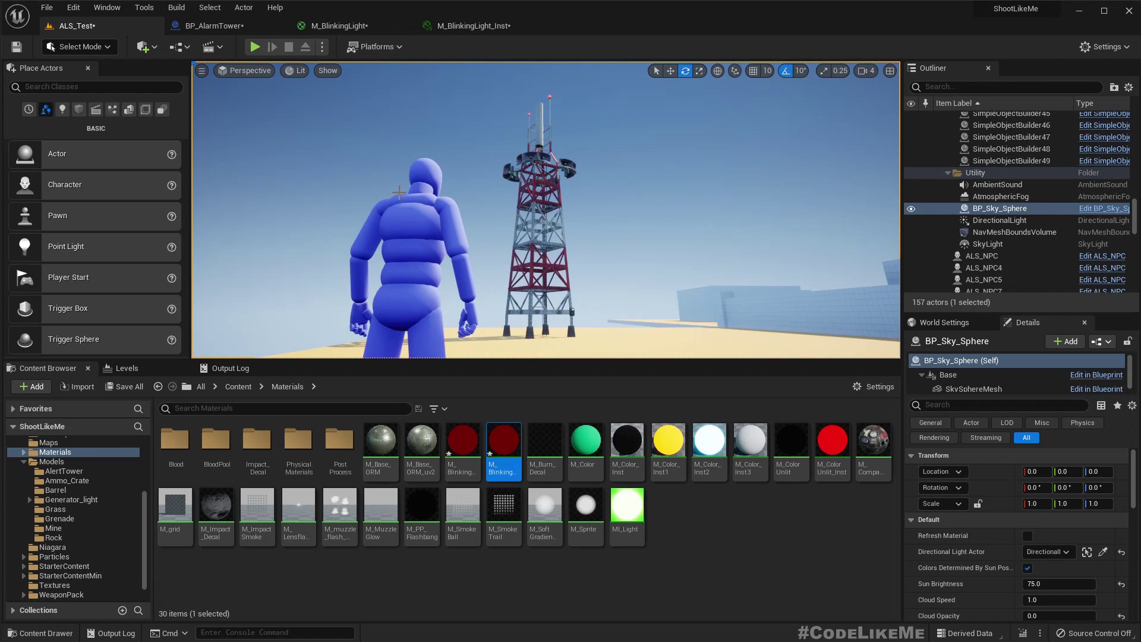
key(w)
right_drag(685, 229, 767, 231)
key(s)
key(d)
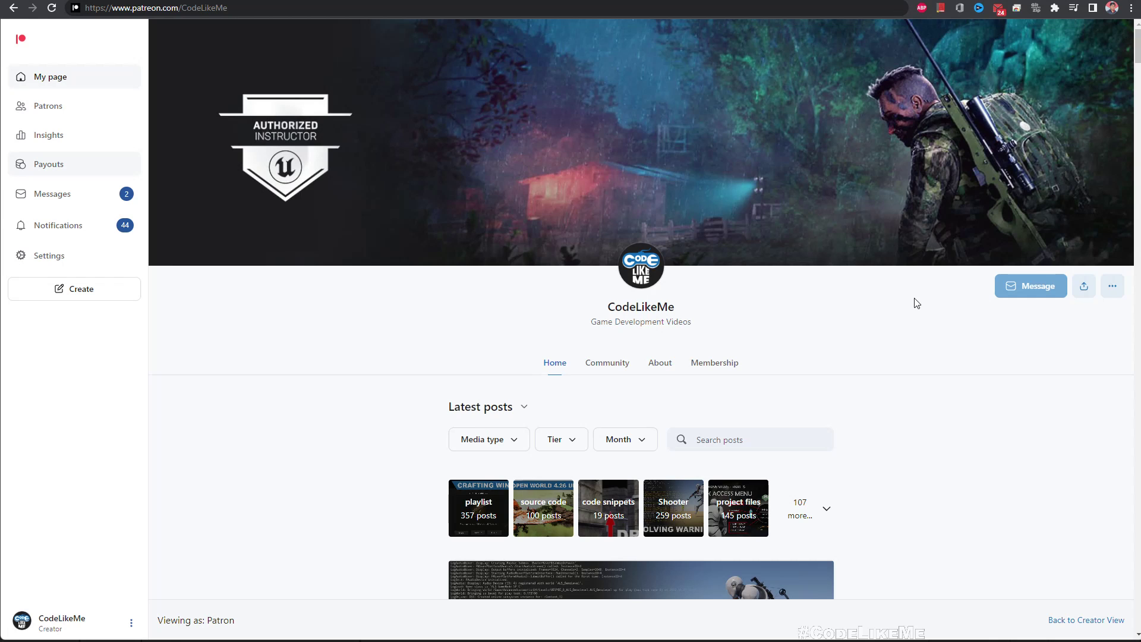
Step: Look through the latest posts on the CodeLikeMe Patreon page in the web browser
scroll(915, 301, down, 3)
scroll(917, 302, down, 15)
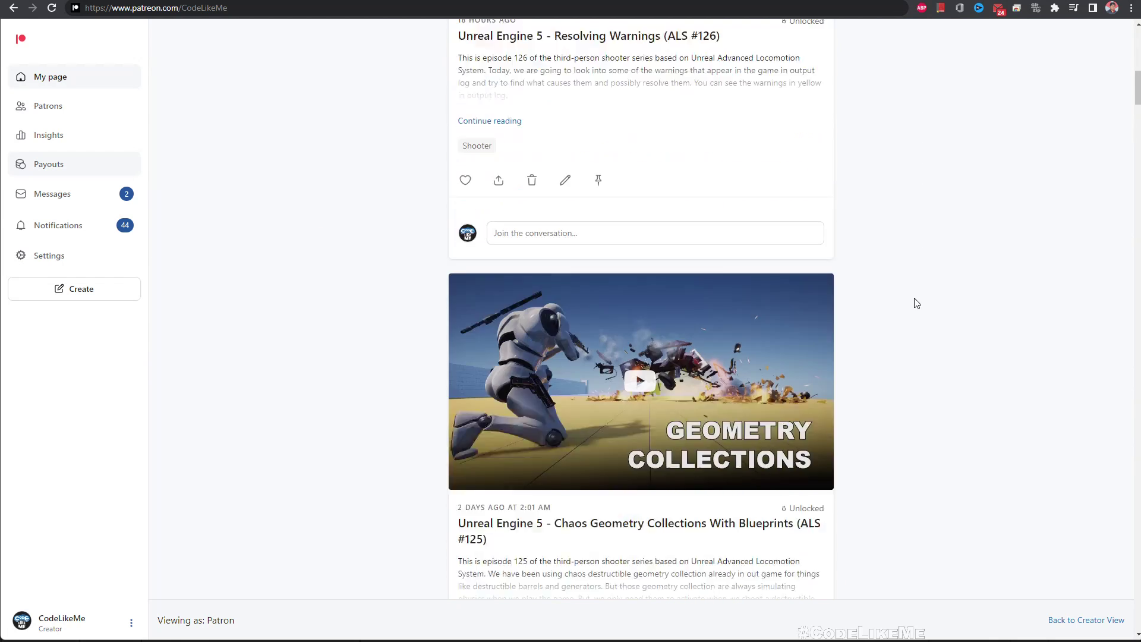
scroll(917, 300, down, 18)
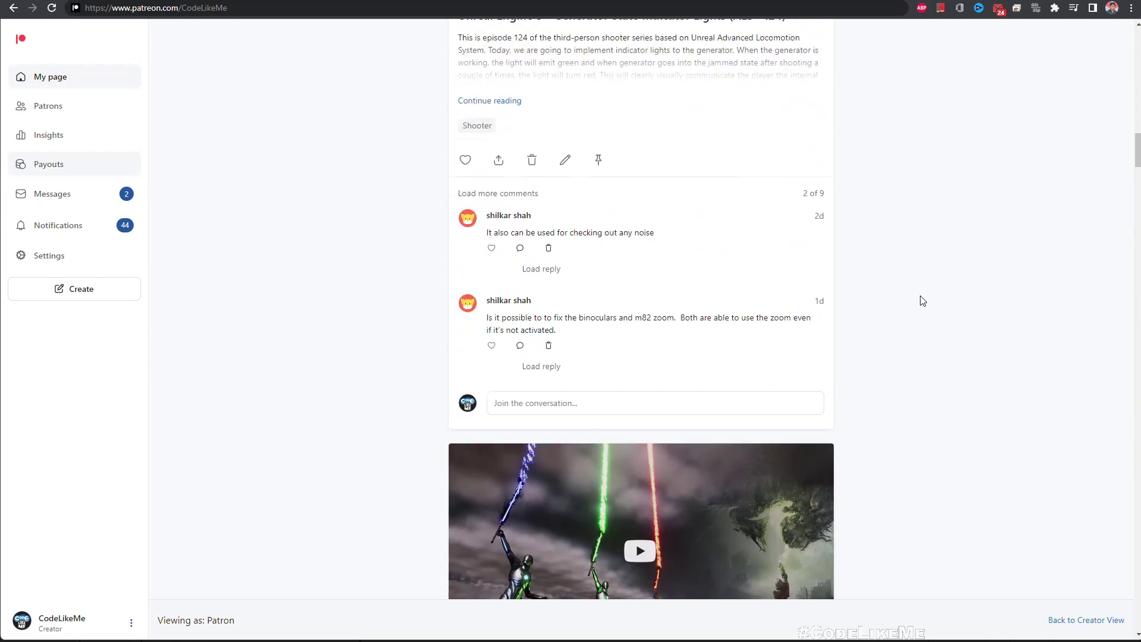
scroll(924, 299, down, 16)
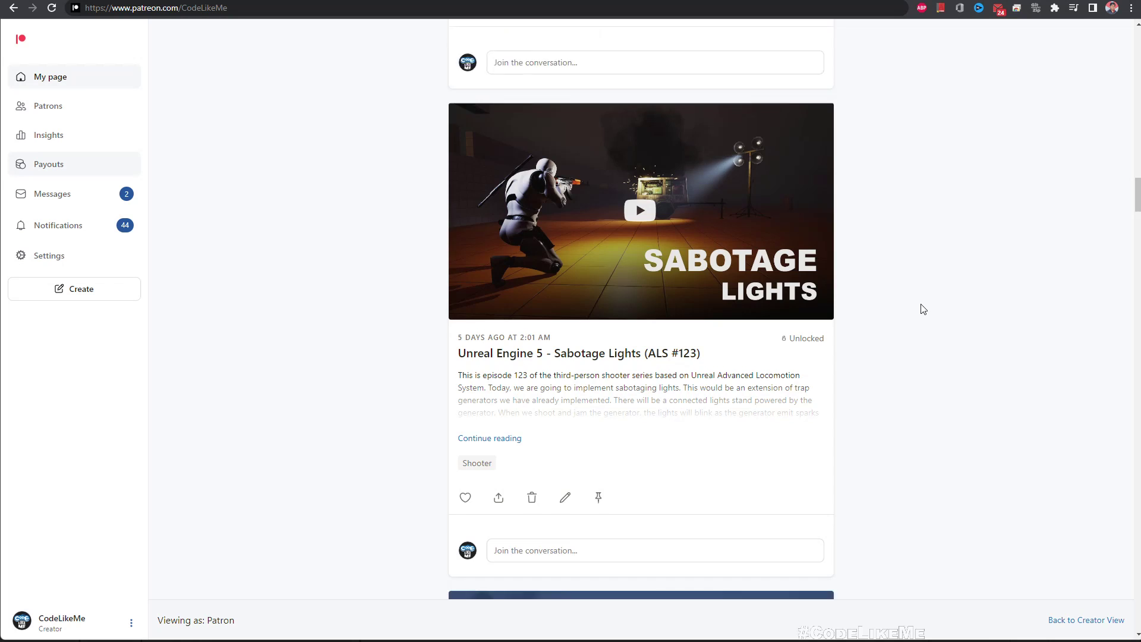
scroll(922, 302, down, 18)
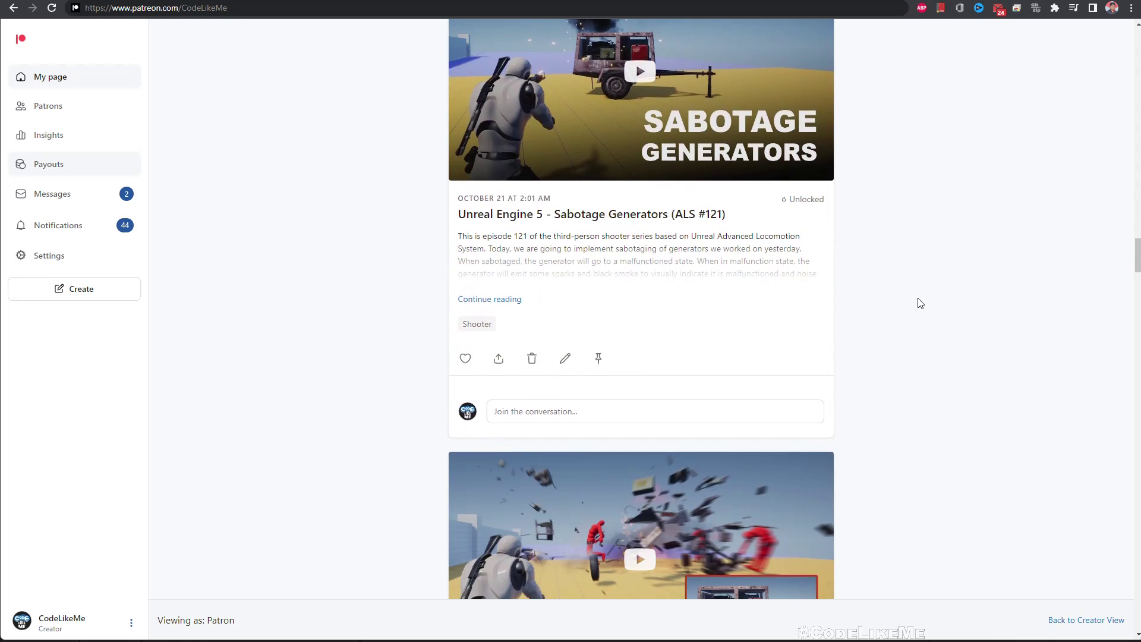
scroll(920, 301, down, 18)
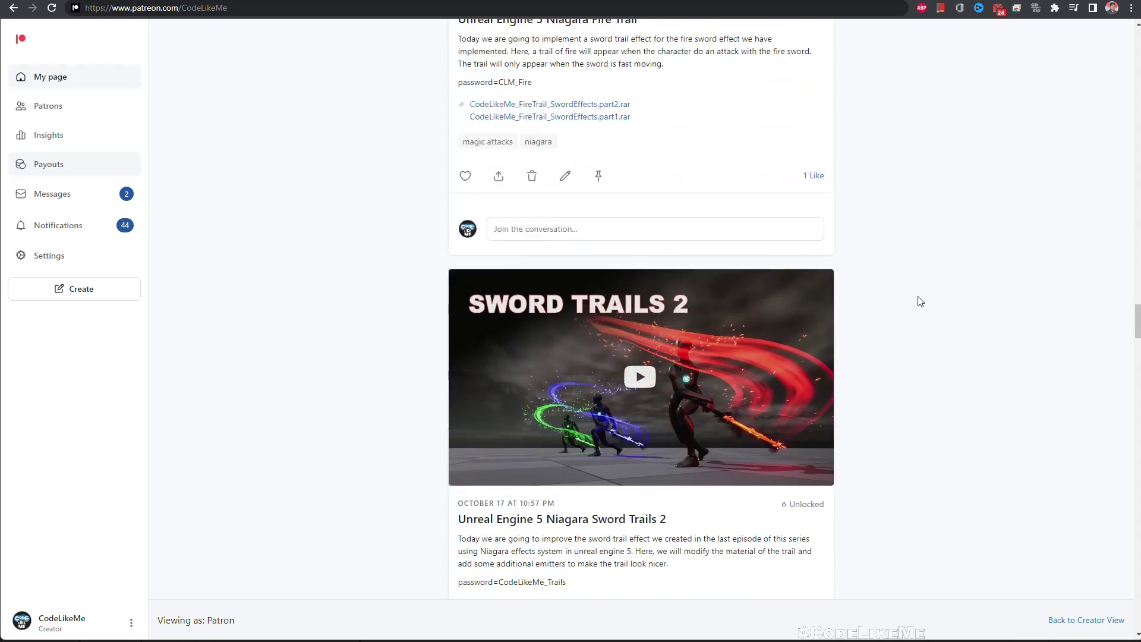
scroll(917, 304, down, 18)
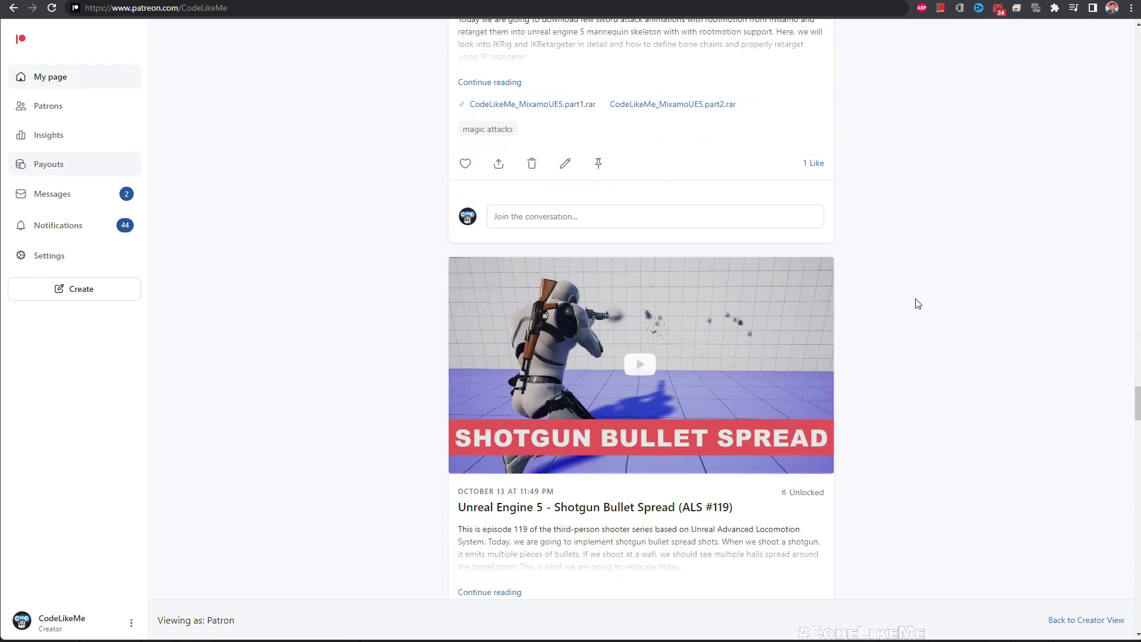
scroll(917, 304, down, 18)
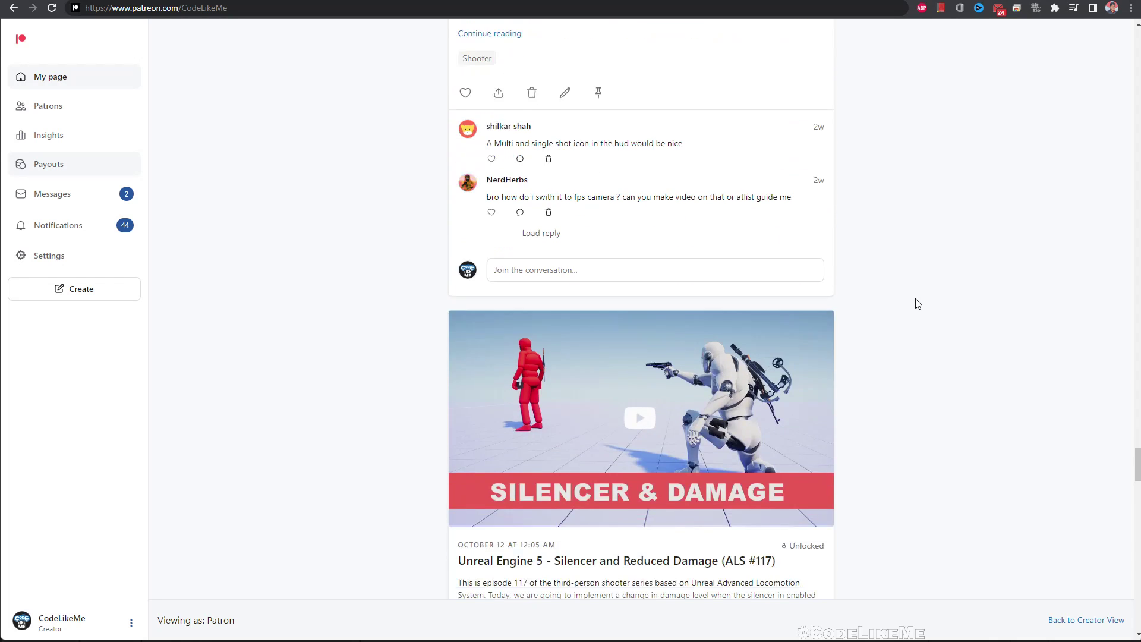
scroll(917, 304, down, 14)
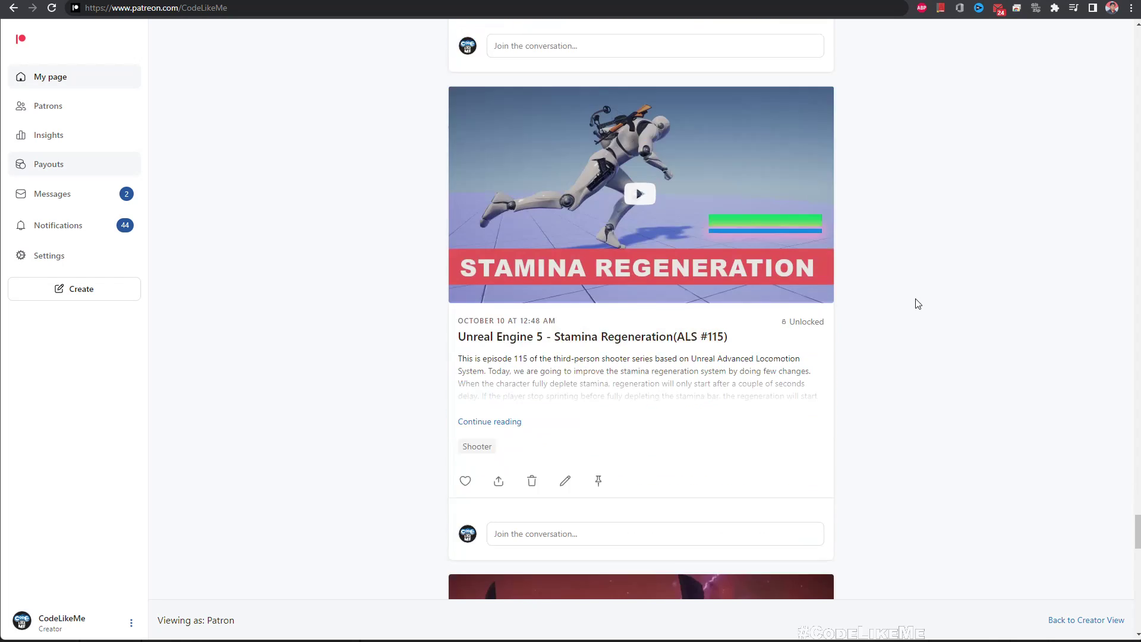